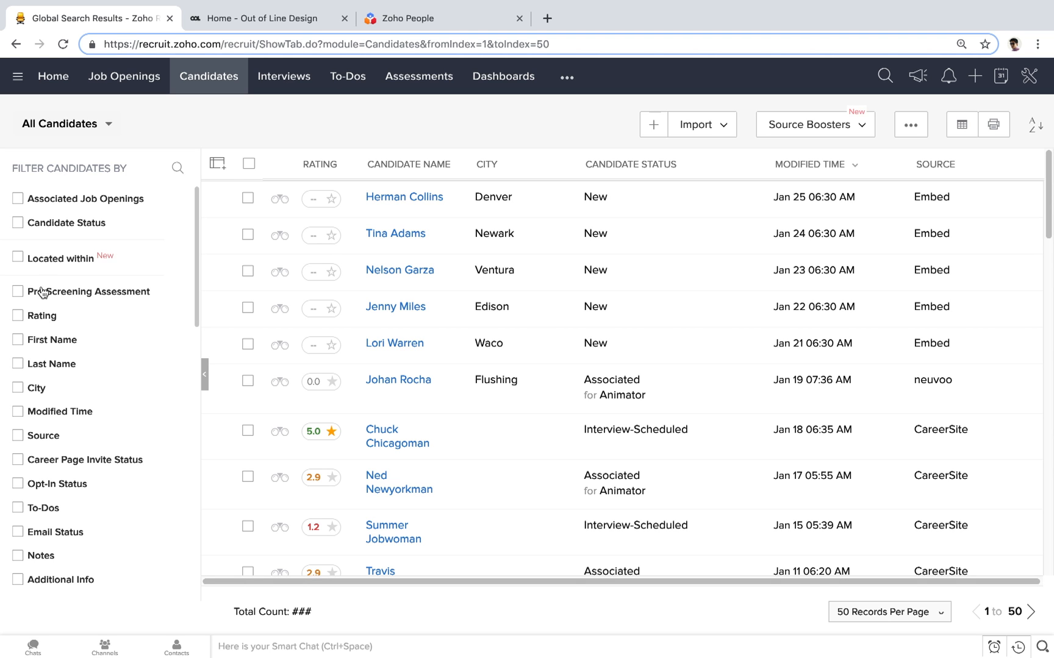
- Look through the candidate filter options and preview the City filter's condition without applying it
scroll(43, 317, down, 12)
scroll(43, 332, up, 12)
click(17, 389)
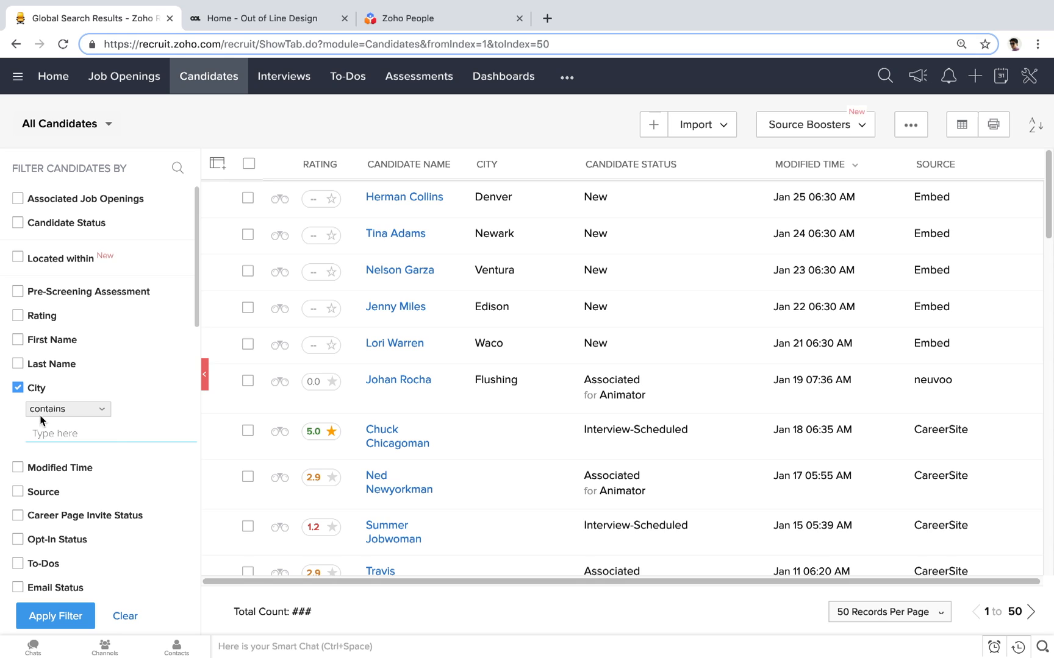
click(18, 388)
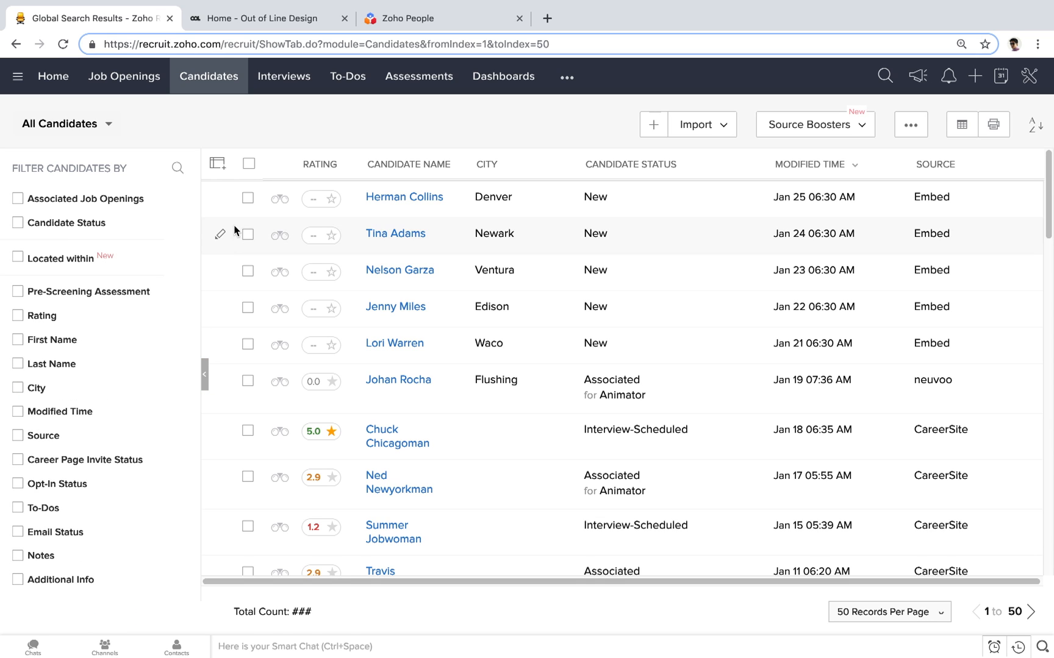
- View the list of interviews and open the questions of the Graphic Design Skills assessment
click(292, 86)
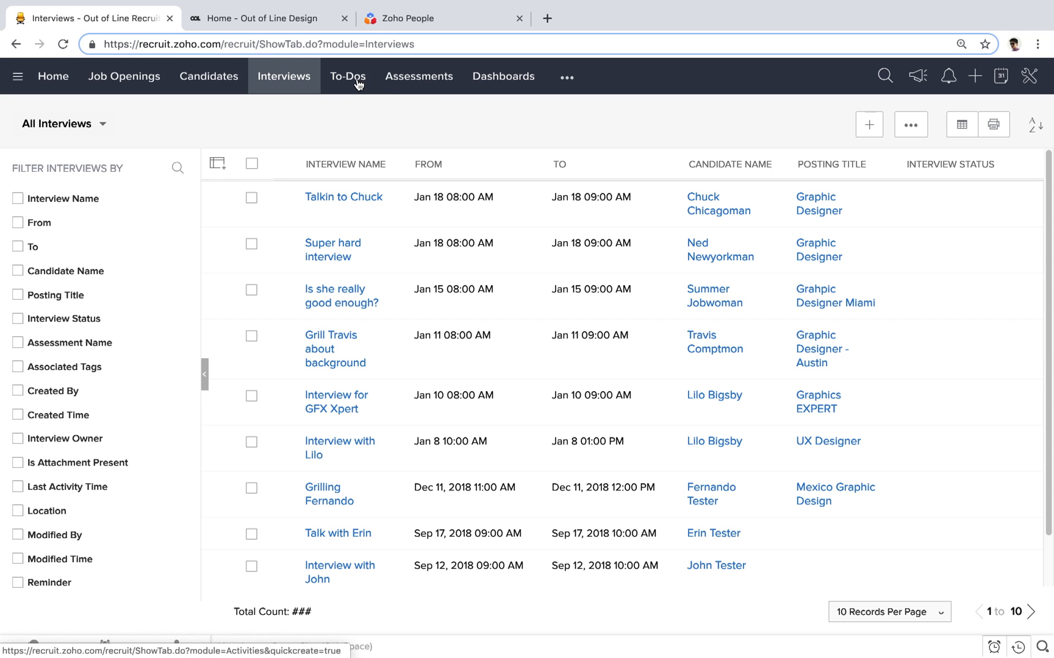
click(406, 83)
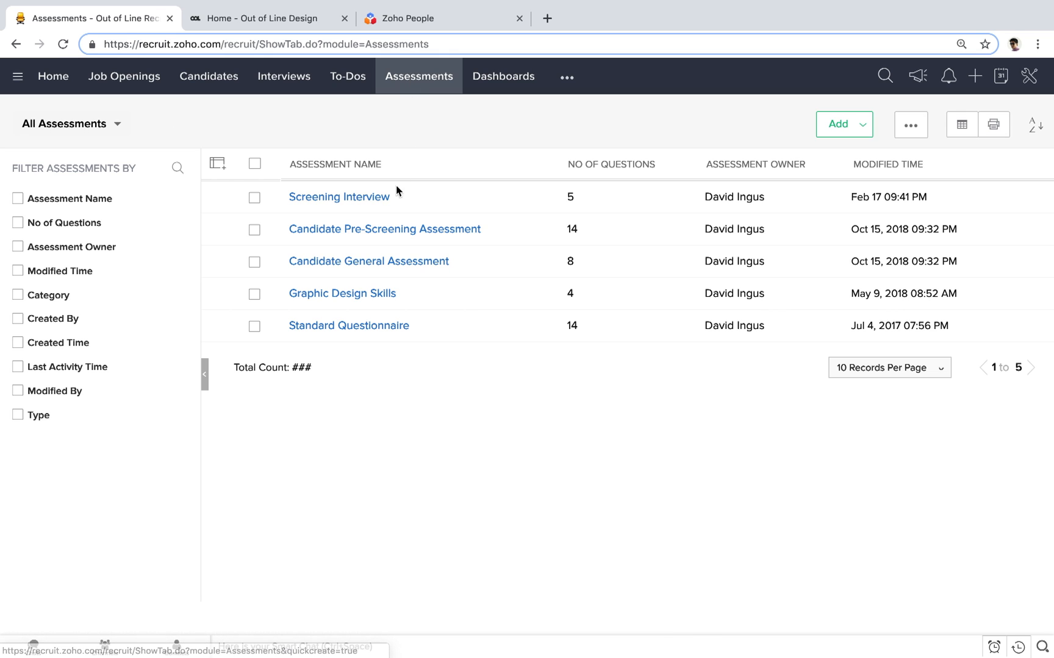
click(360, 295)
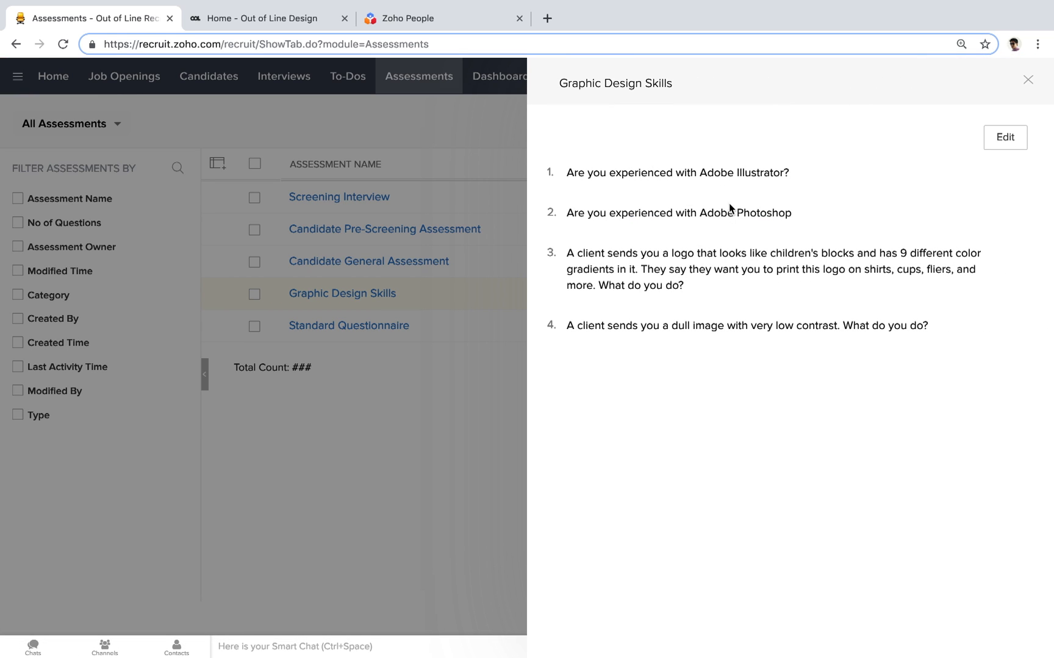
- Open the Graphic Design Skills assessment for editing, read through its third question, and leave without saving
click(1006, 139)
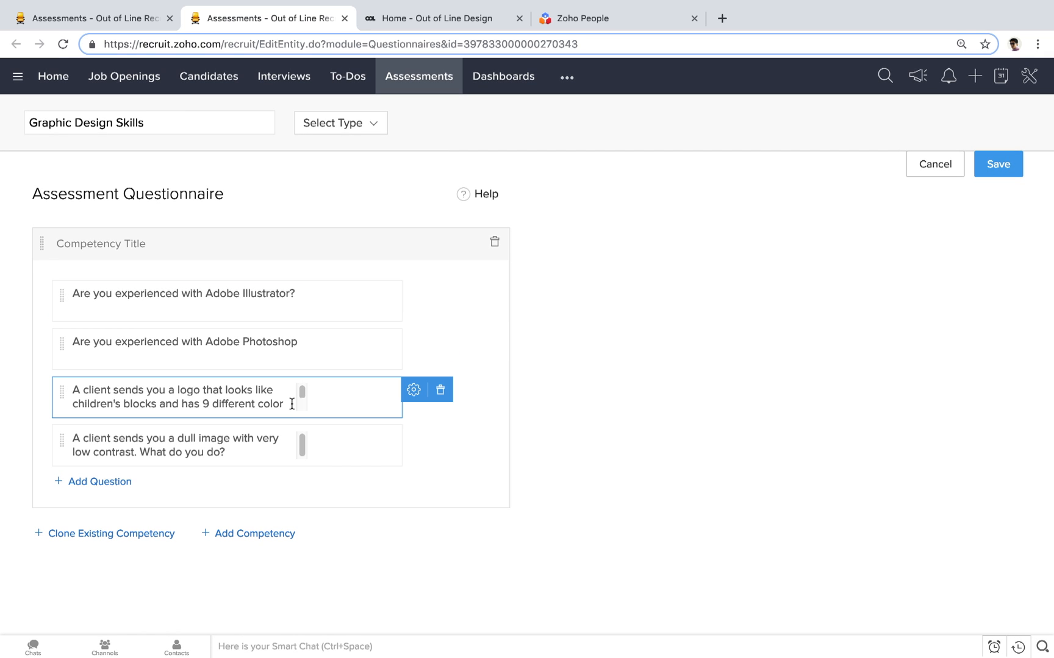
scroll(302, 396, down, 3)
scroll(302, 399, up, 2)
scroll(245, 393, down, 2)
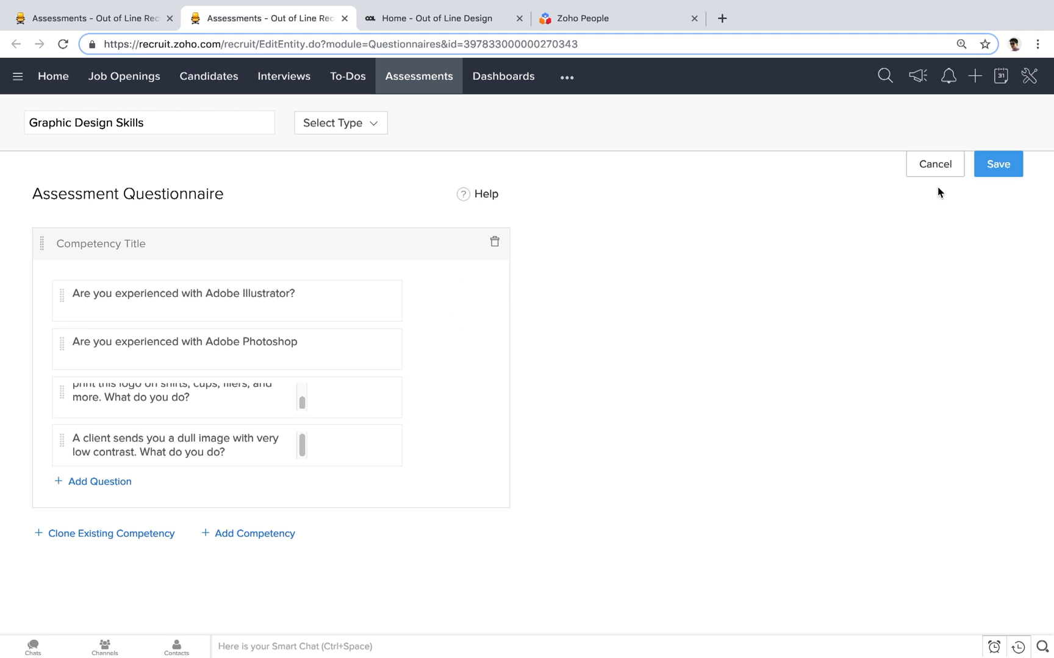
click(939, 168)
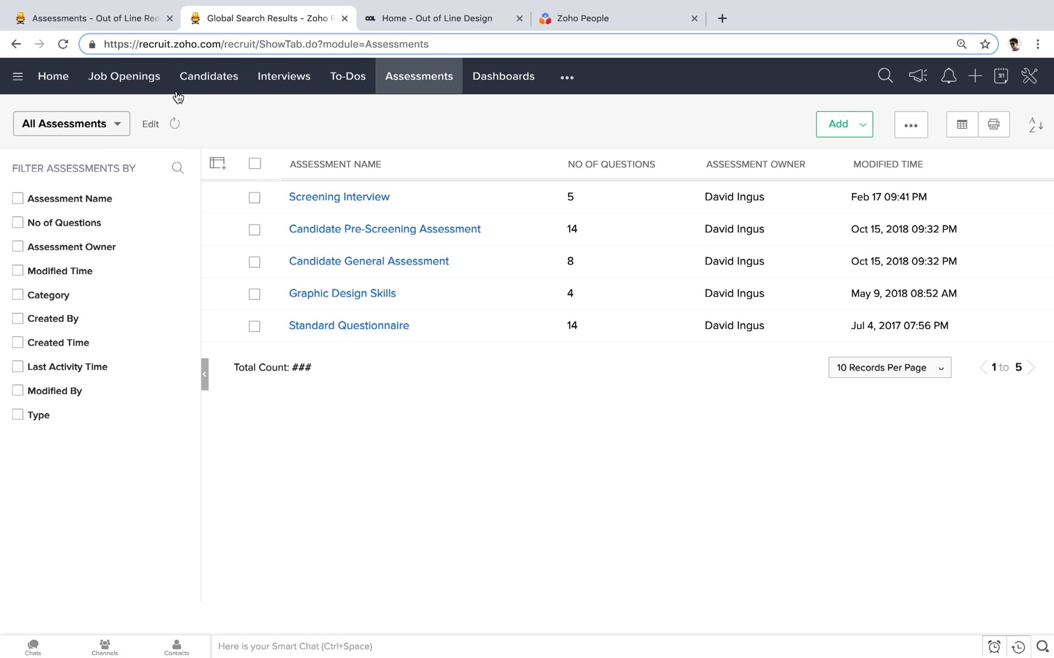
- Start creating a new job opening
click(135, 79)
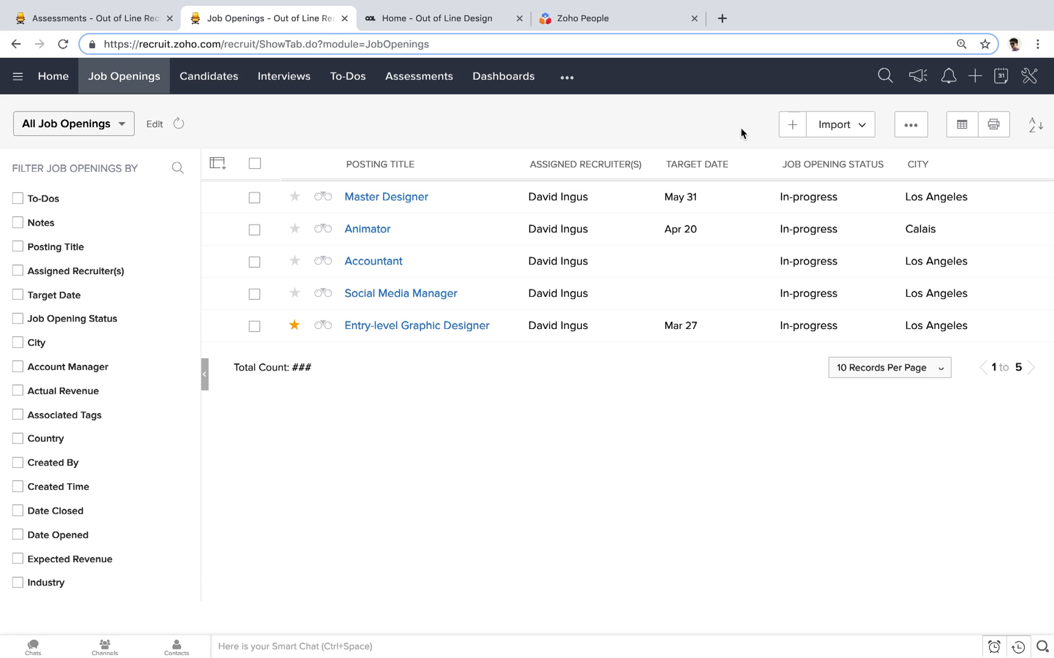
click(790, 126)
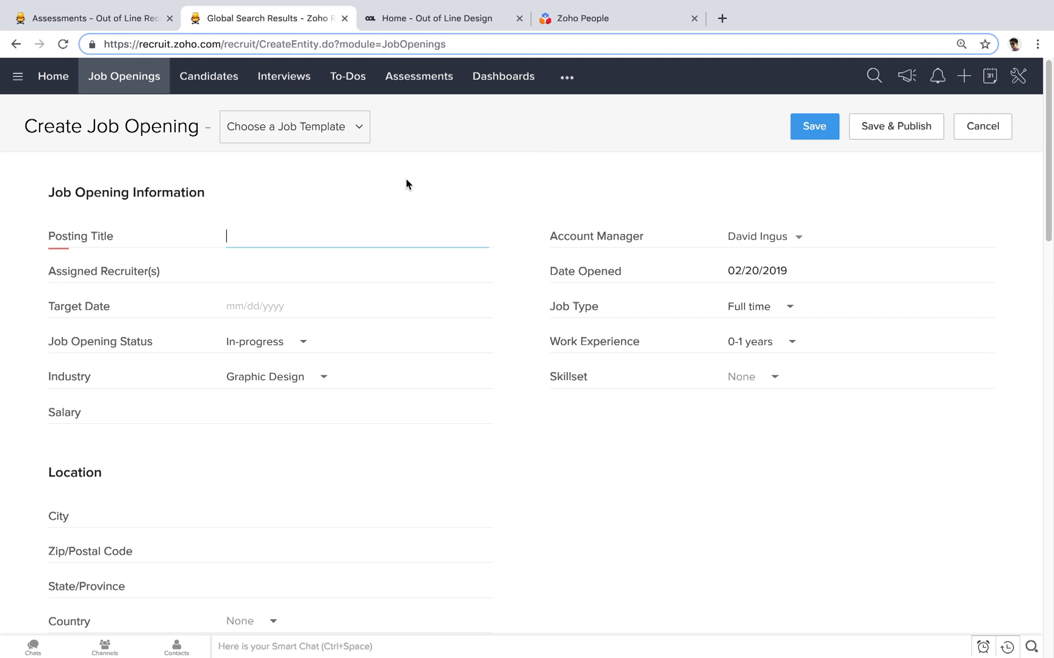
- Look through the public job templates available for the new job opening without choosing one
click(338, 140)
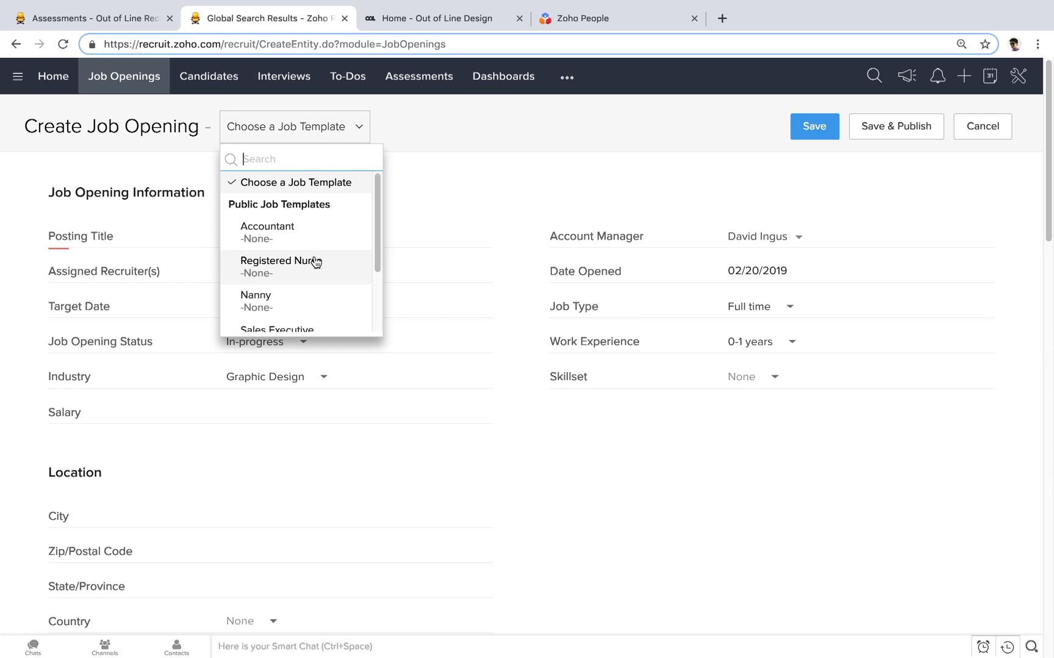
scroll(313, 265, down, 2)
scroll(313, 268, down, 1)
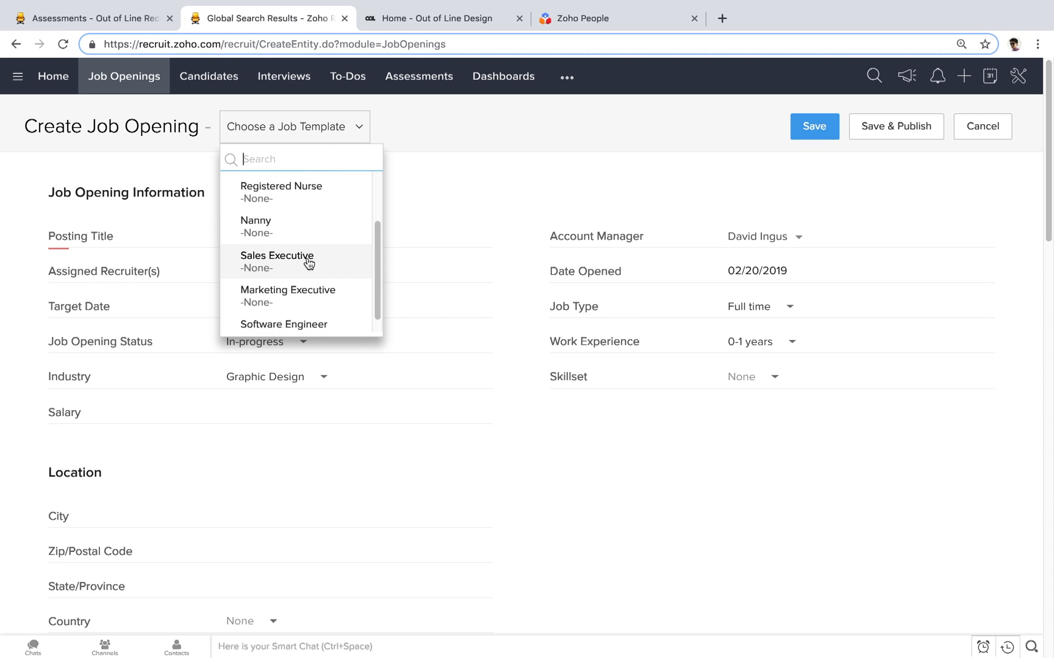
scroll(263, 266, down, 1)
scroll(299, 308, up, 3)
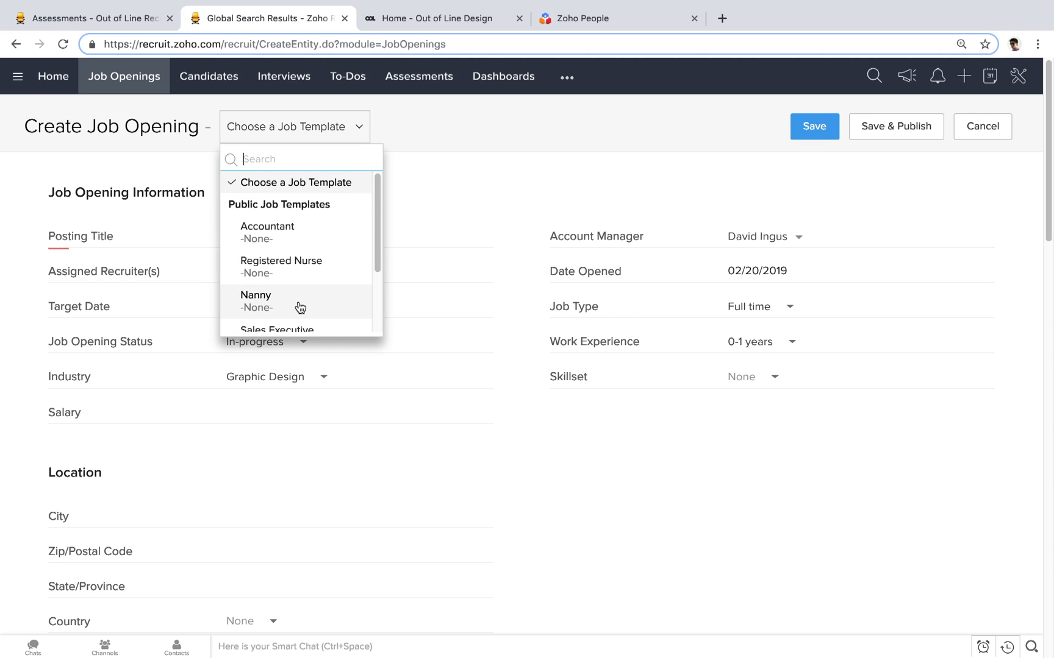
scroll(308, 226, down, 3)
scroll(307, 228, up, 3)
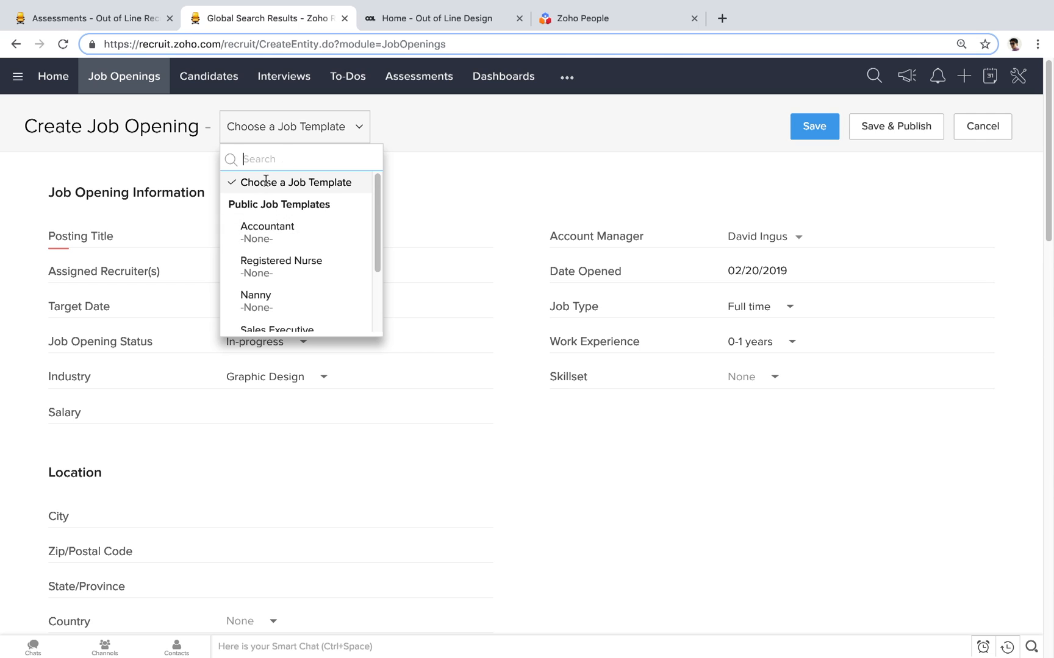
click(428, 176)
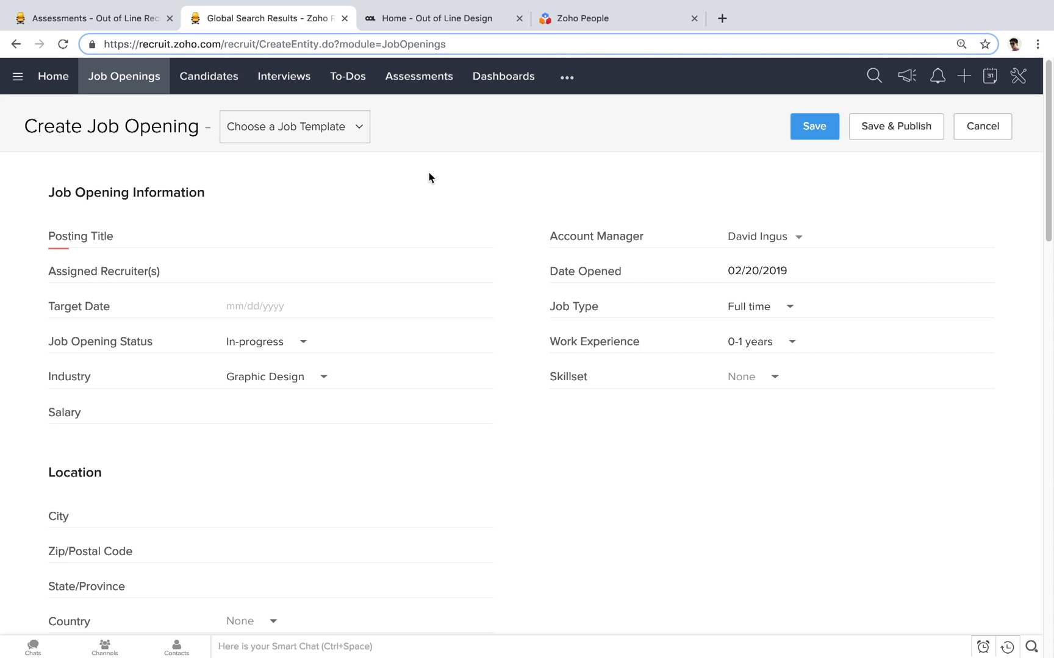
- Enter Graphic Designer as the posting title and assign the recruiter who is also the account manager
scroll(365, 230, down, 1)
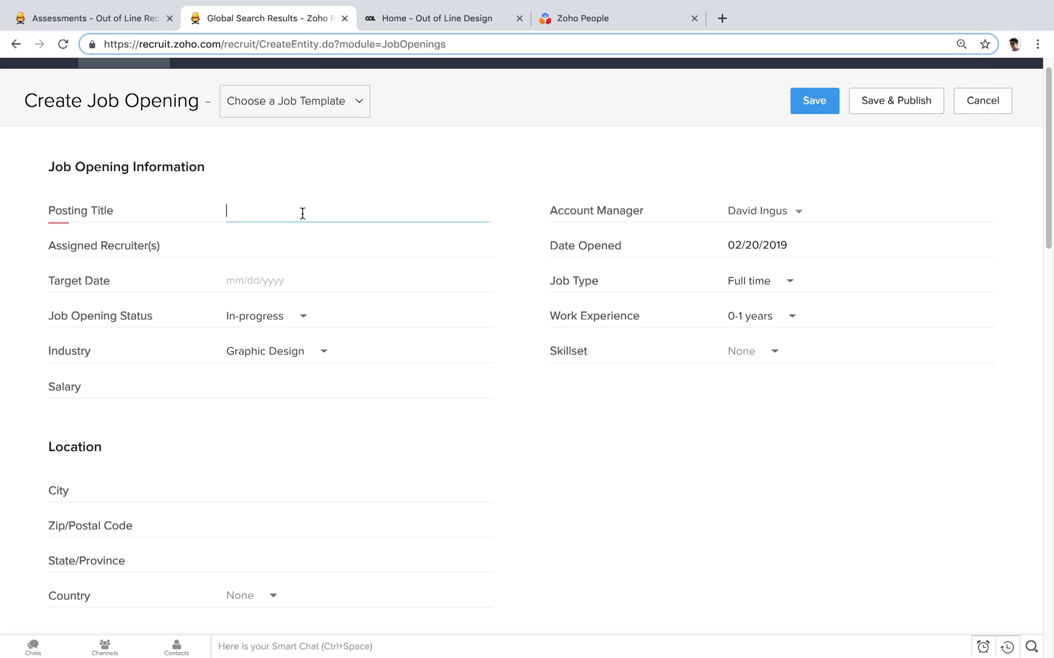
text(Graphic Designer)
click(312, 242)
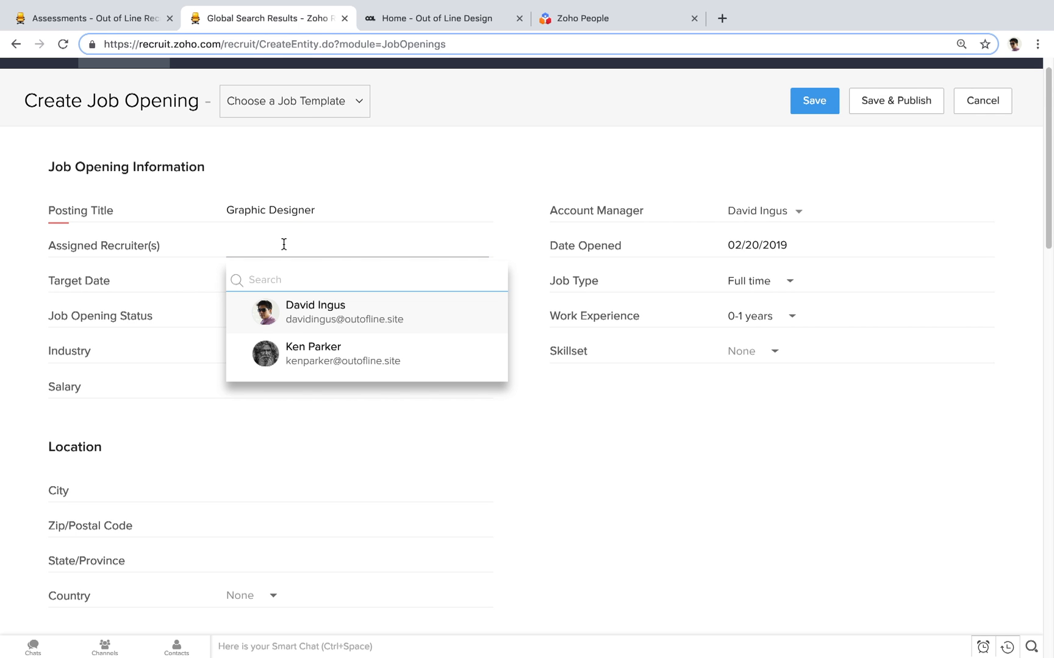
click(324, 310)
- Set the job opening's target date to 02/28/2019 and its salary to 60000
click(137, 280)
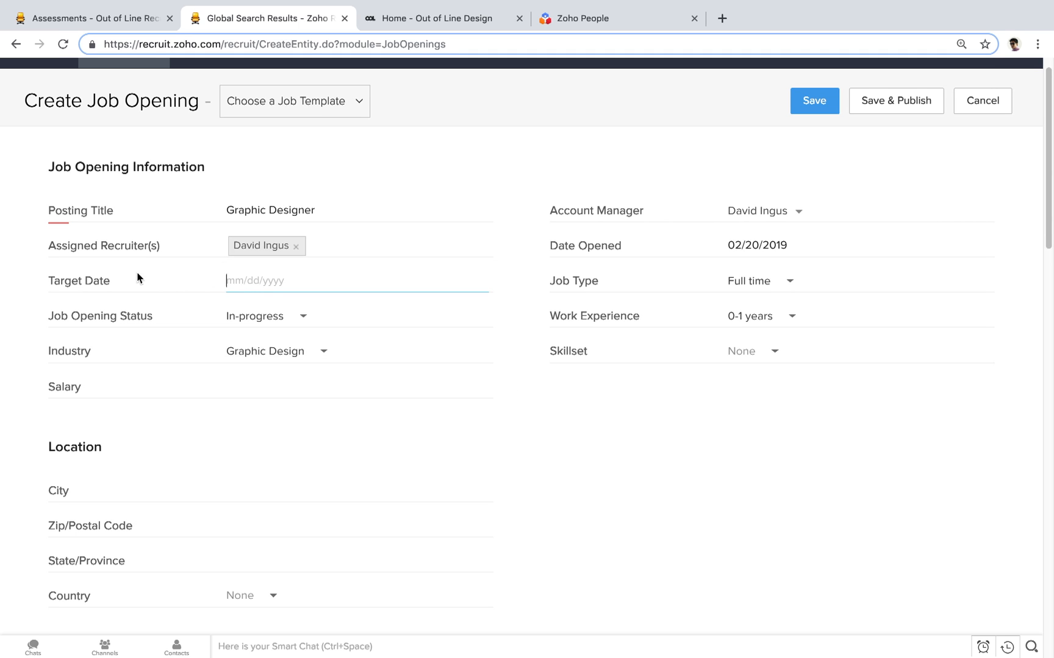
click(271, 284)
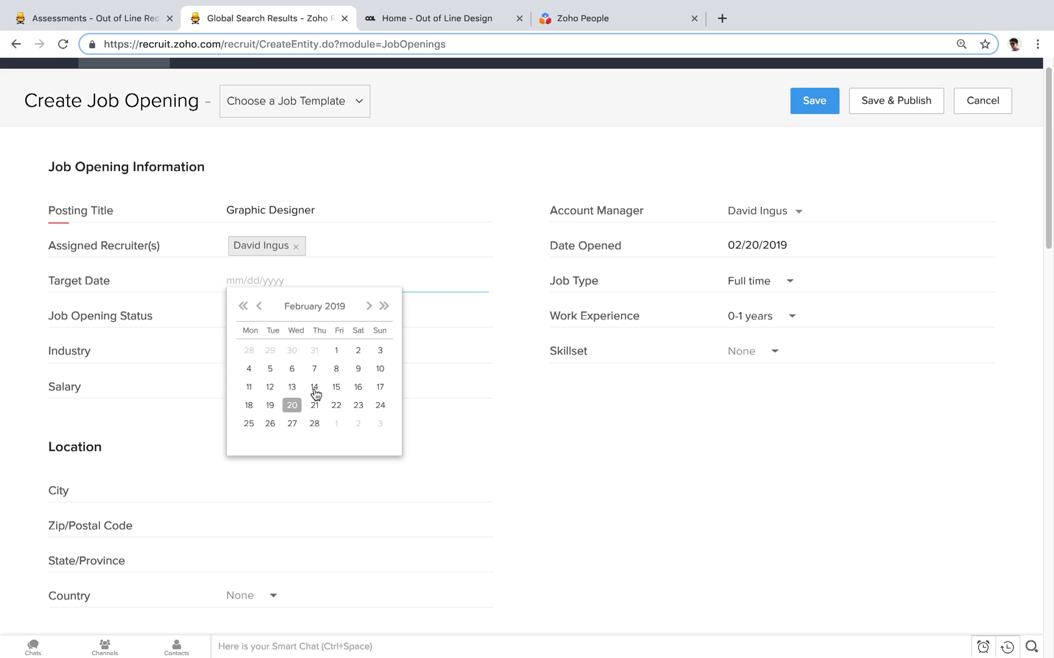
click(315, 424)
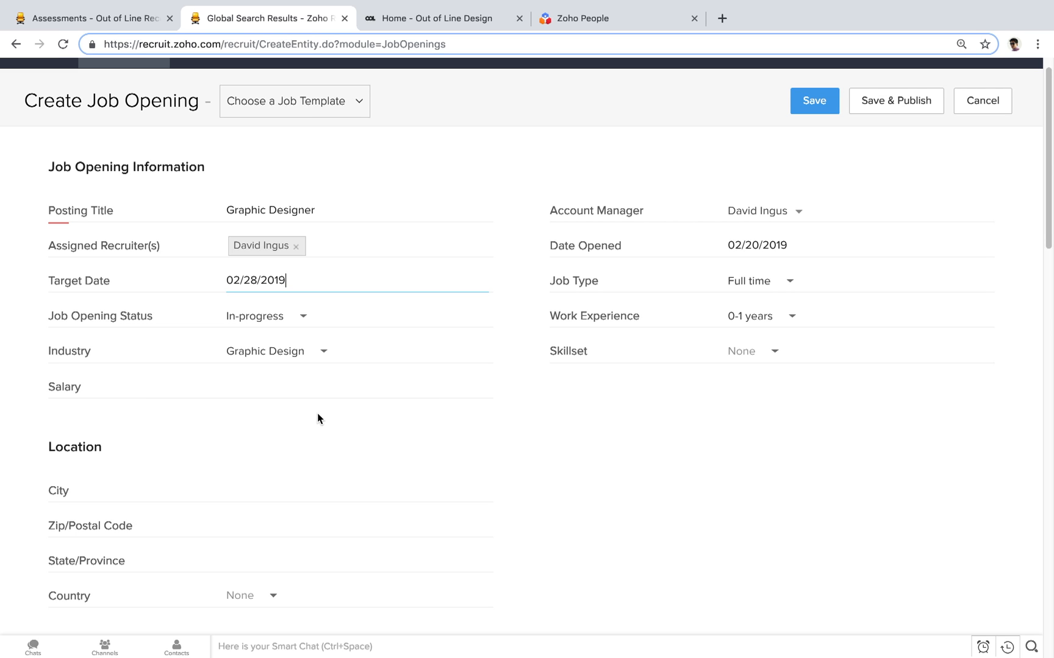
click(331, 383)
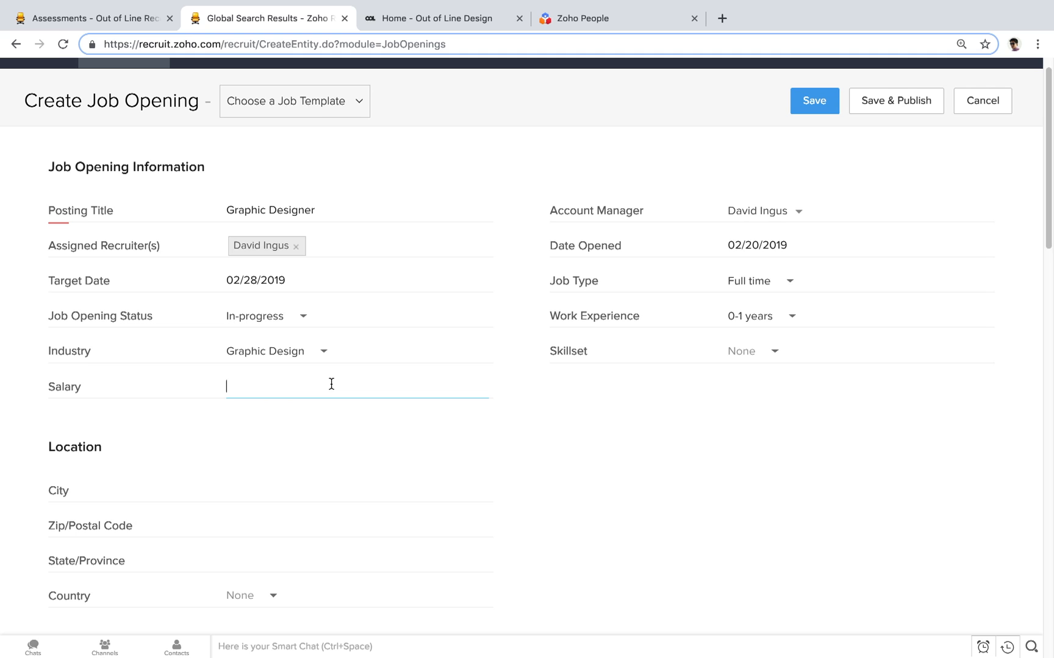
text(60000)
- Check the job type options and set the required work experience to 4-5 years
click(767, 286)
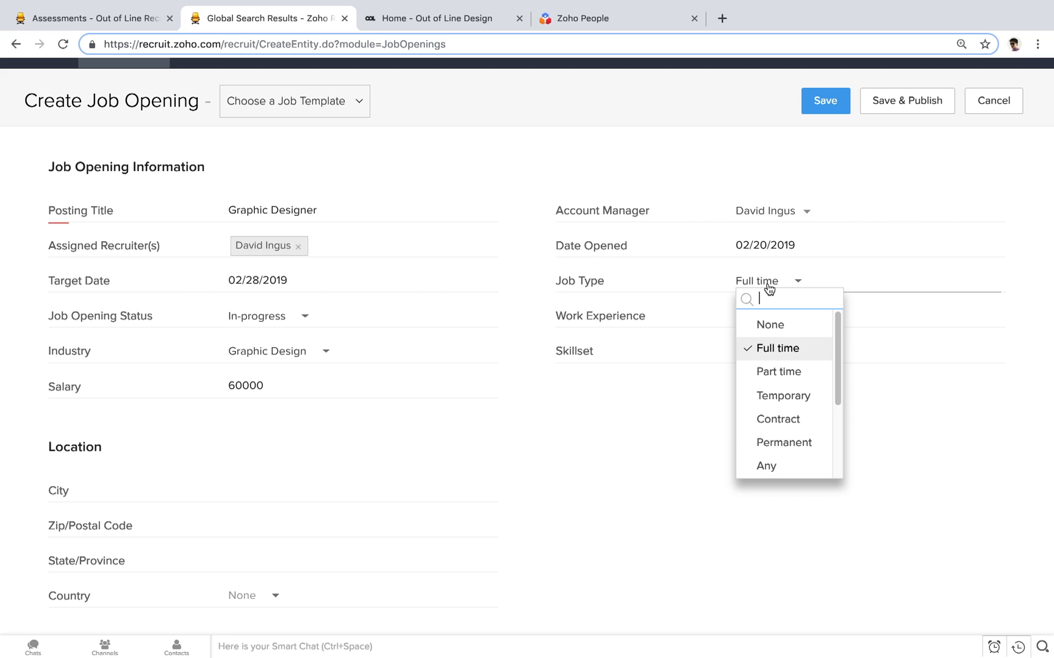
click(769, 289)
click(762, 322)
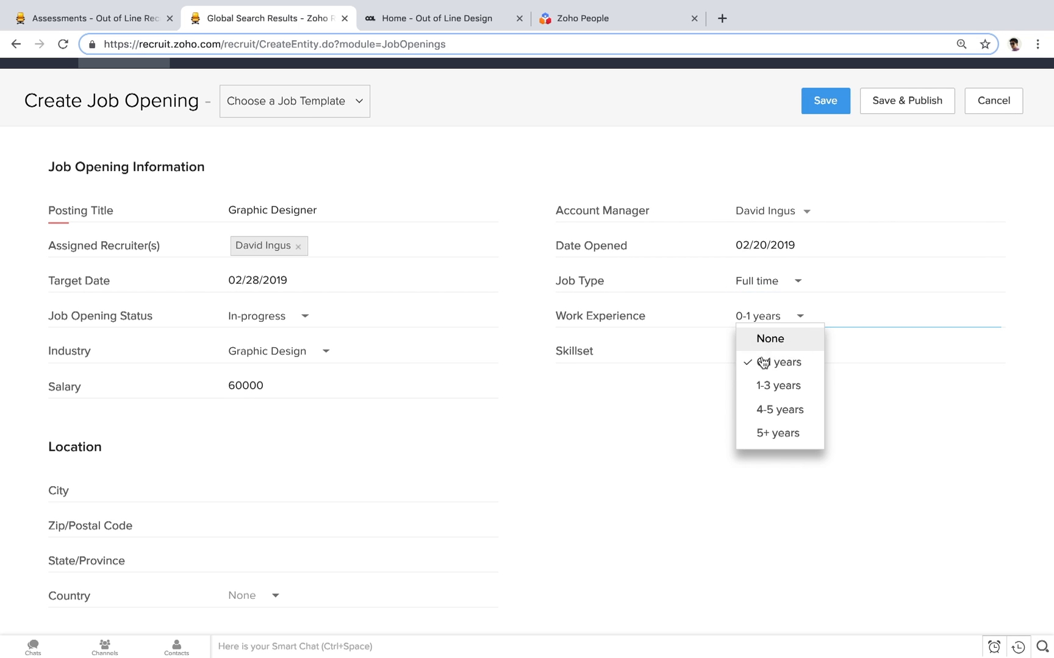
click(763, 412)
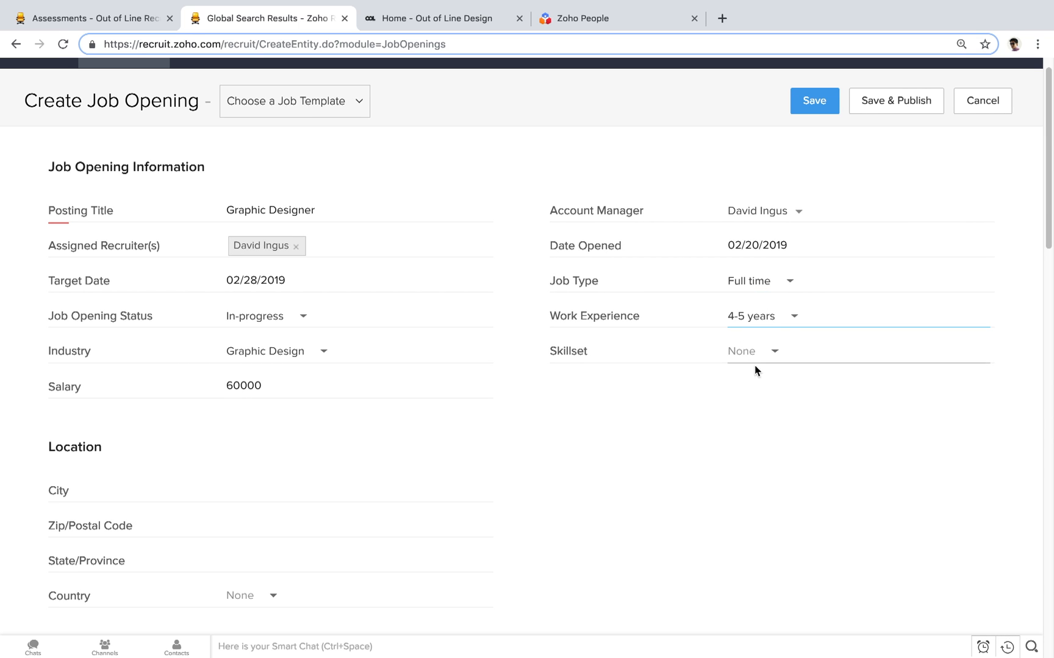
- Fill in the job location with city Austin, postal code 78752, state Texas and country United States
scroll(621, 355, down, 1)
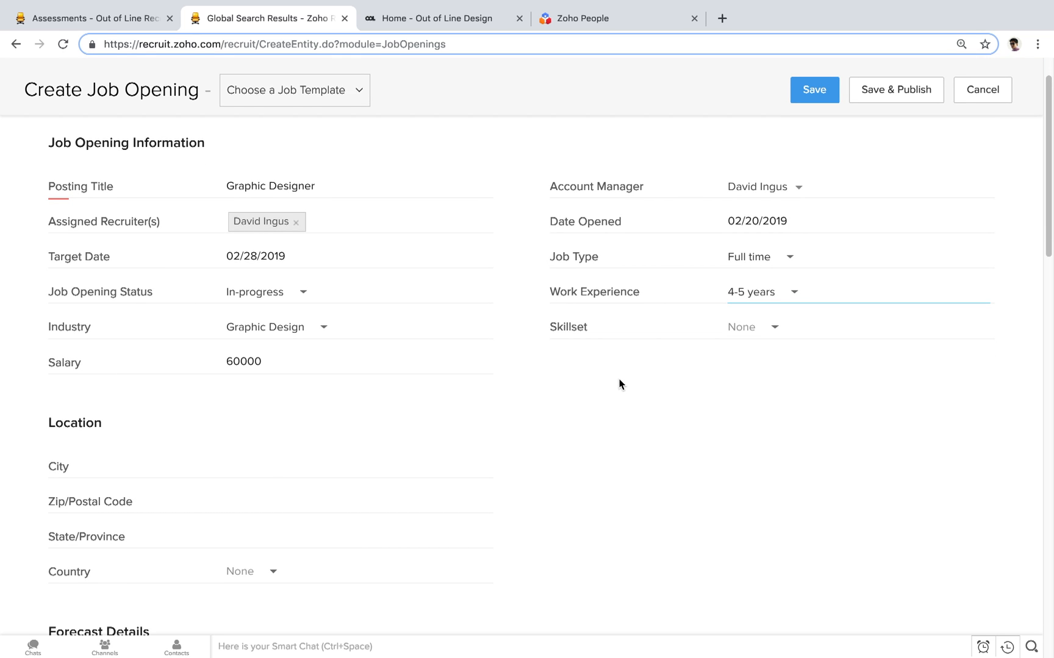
scroll(437, 369, down, 2)
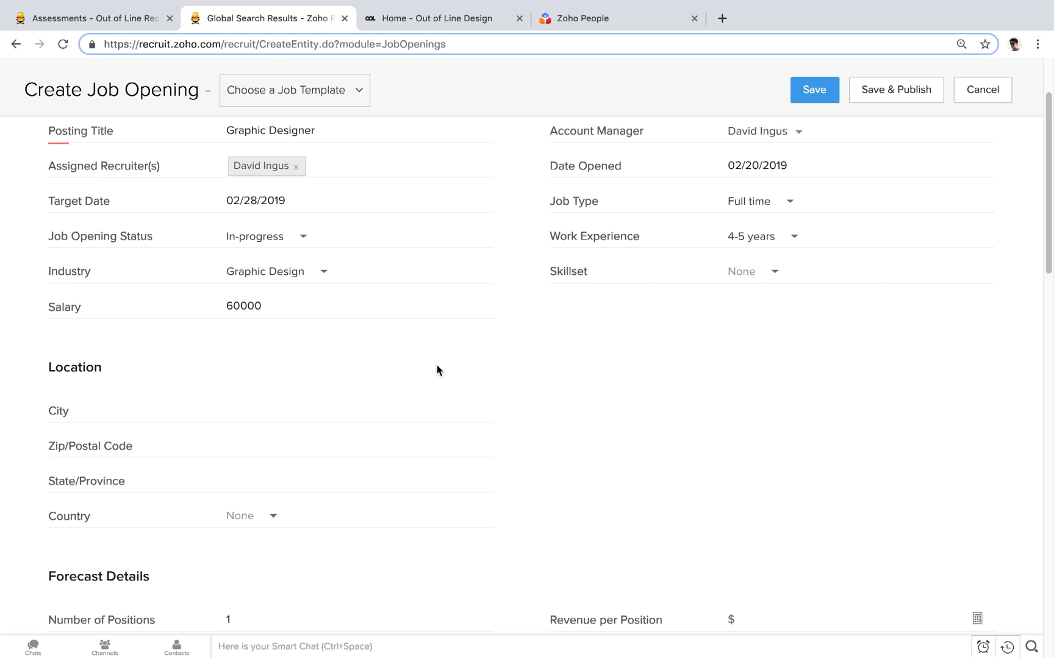
click(361, 414)
text(Austin)
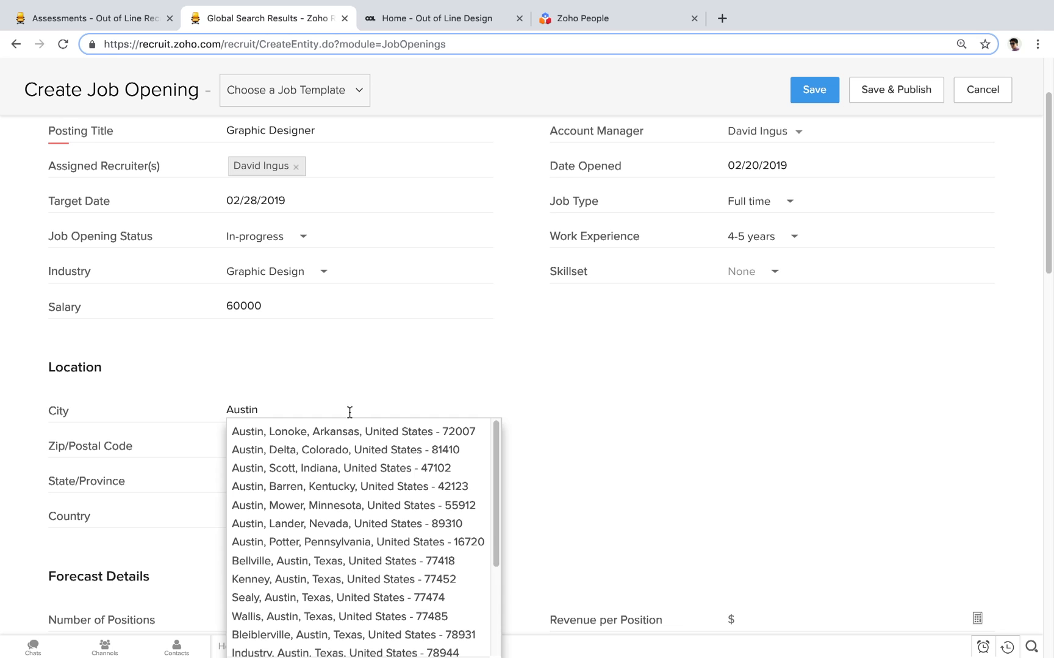
key(Tab)
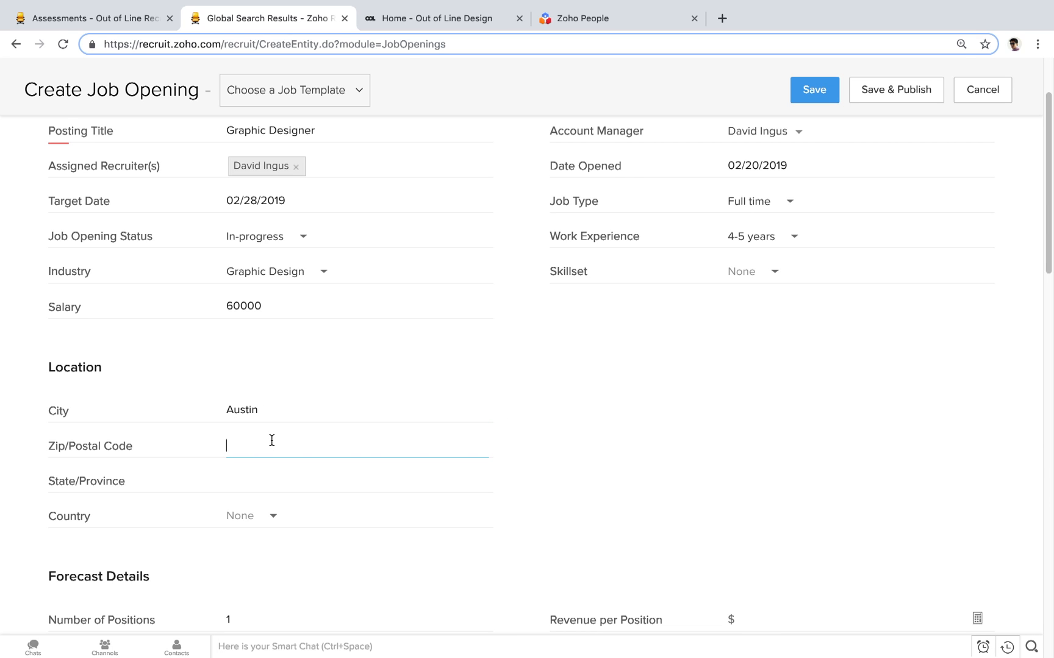
text(78752)
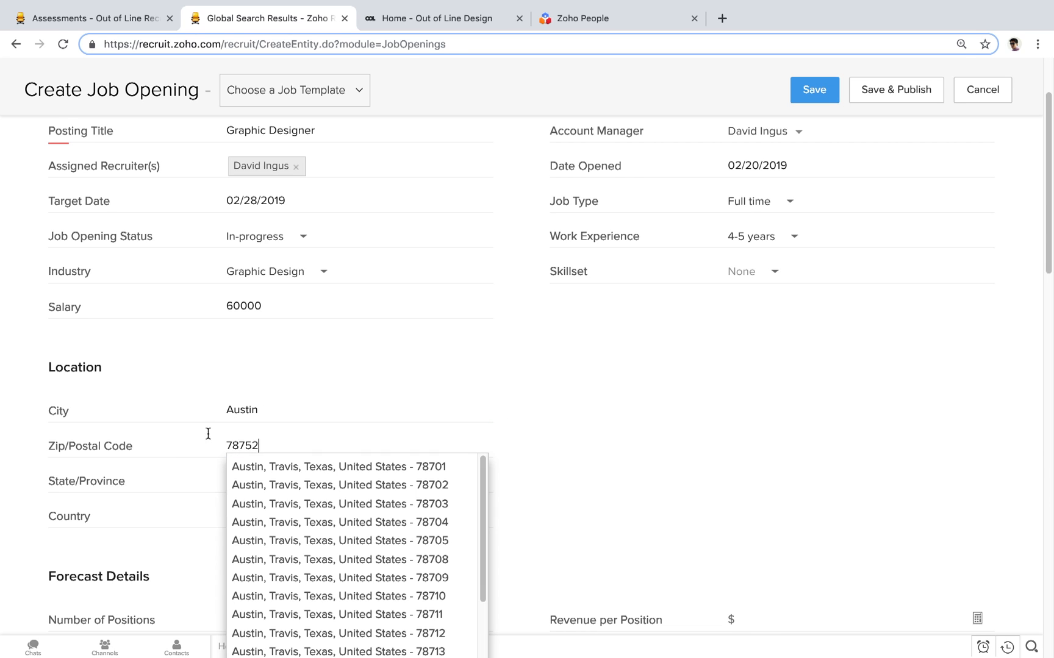
click(252, 478)
text(Texas)
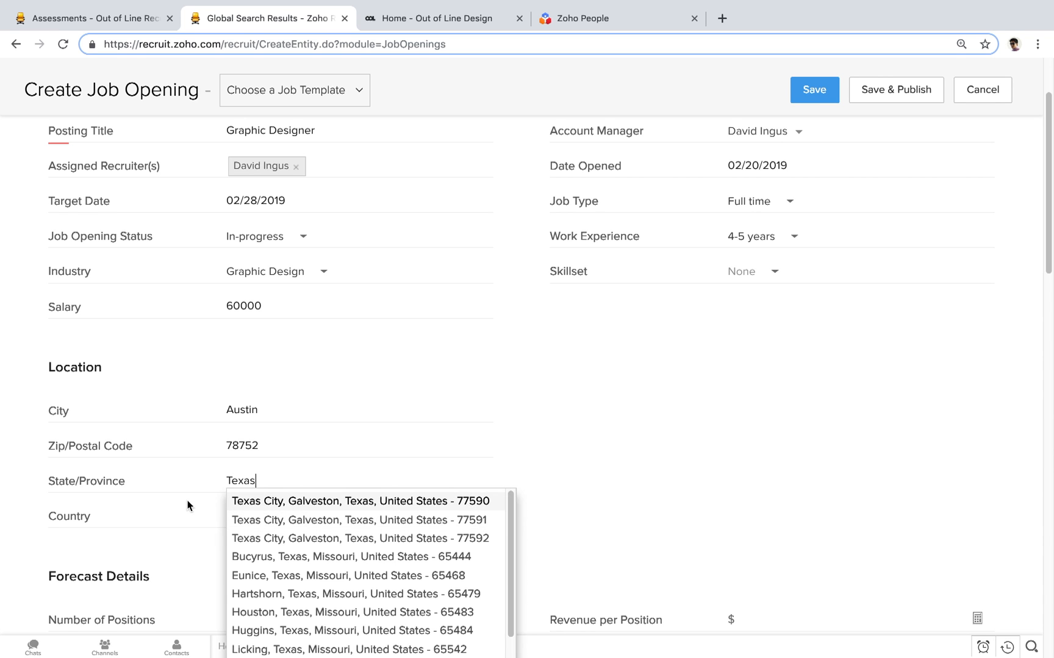
click(246, 516)
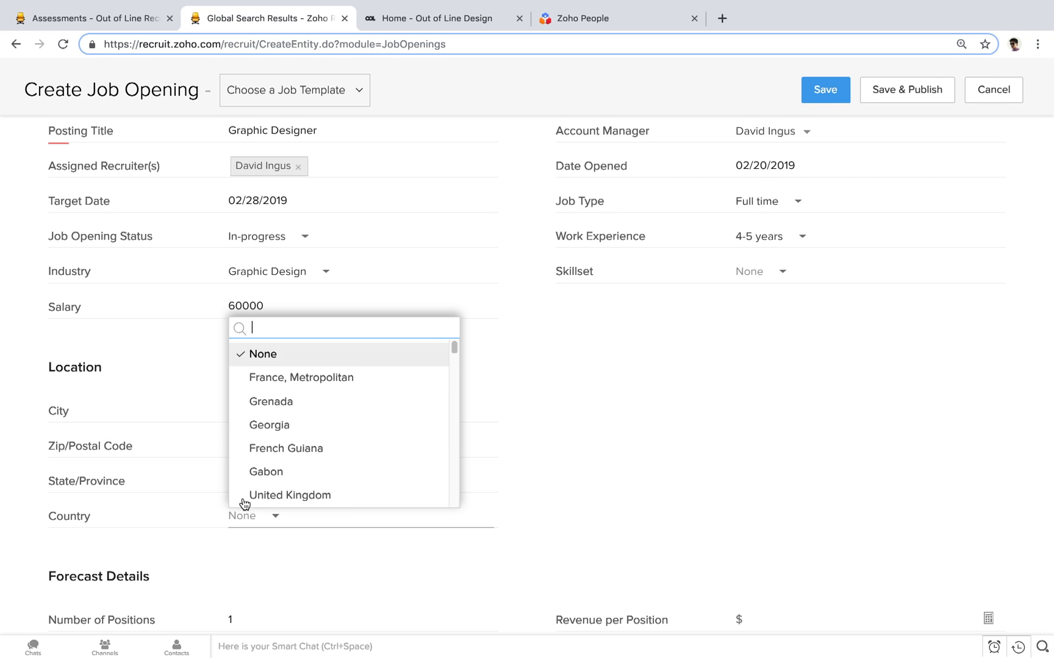
text(unite)
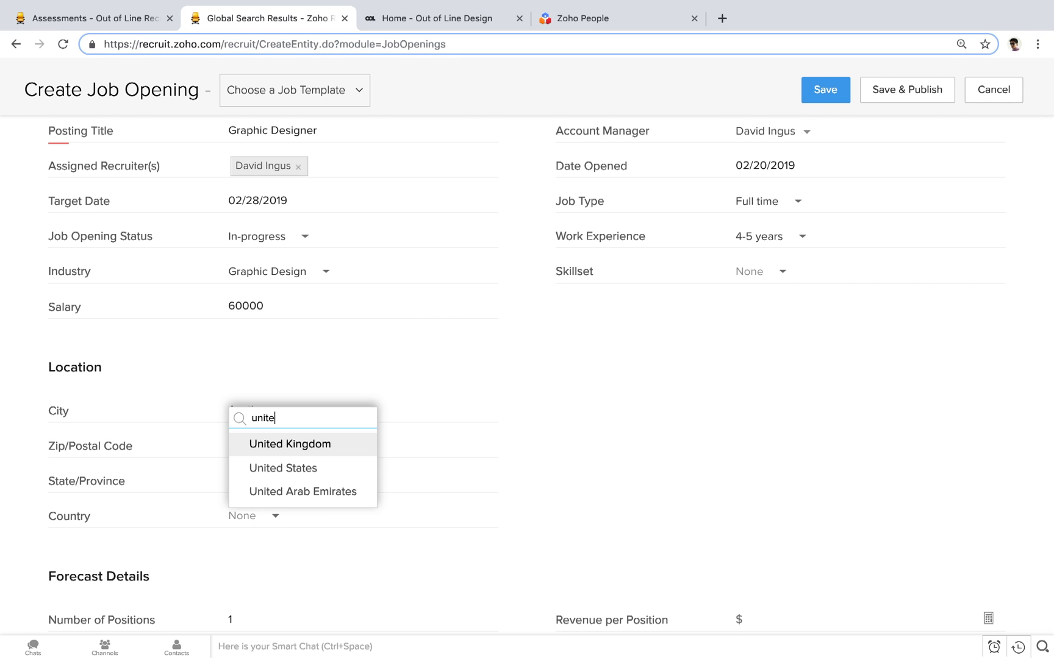
click(283, 468)
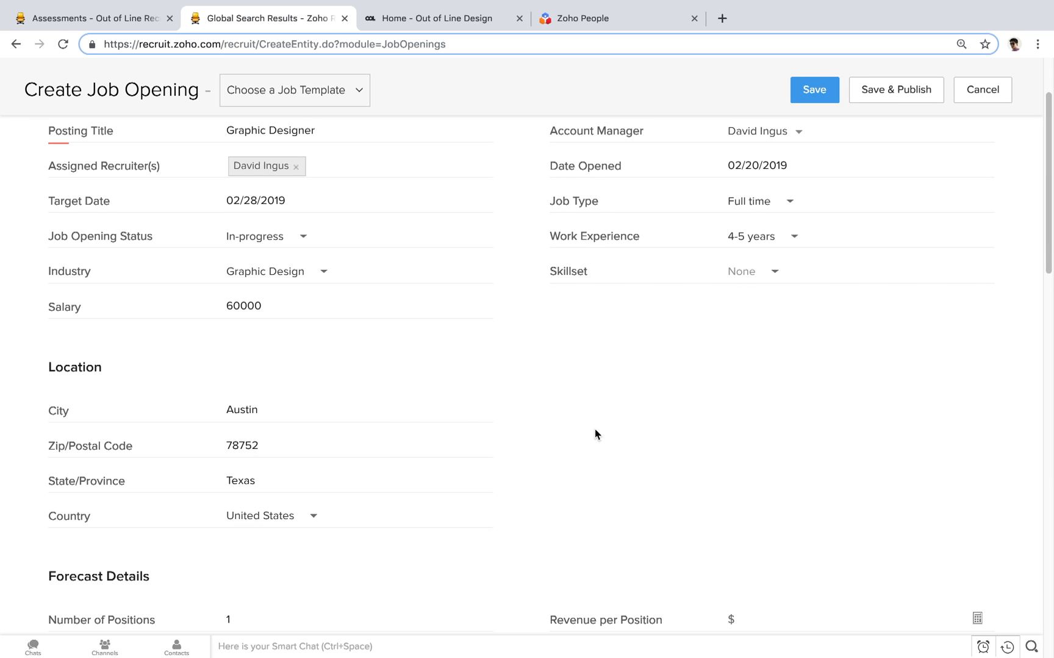
- Review the forecast, job description, requirements, benefits and attachment sections of the job opening form
scroll(595, 432, down, 1)
scroll(595, 434, down, 6)
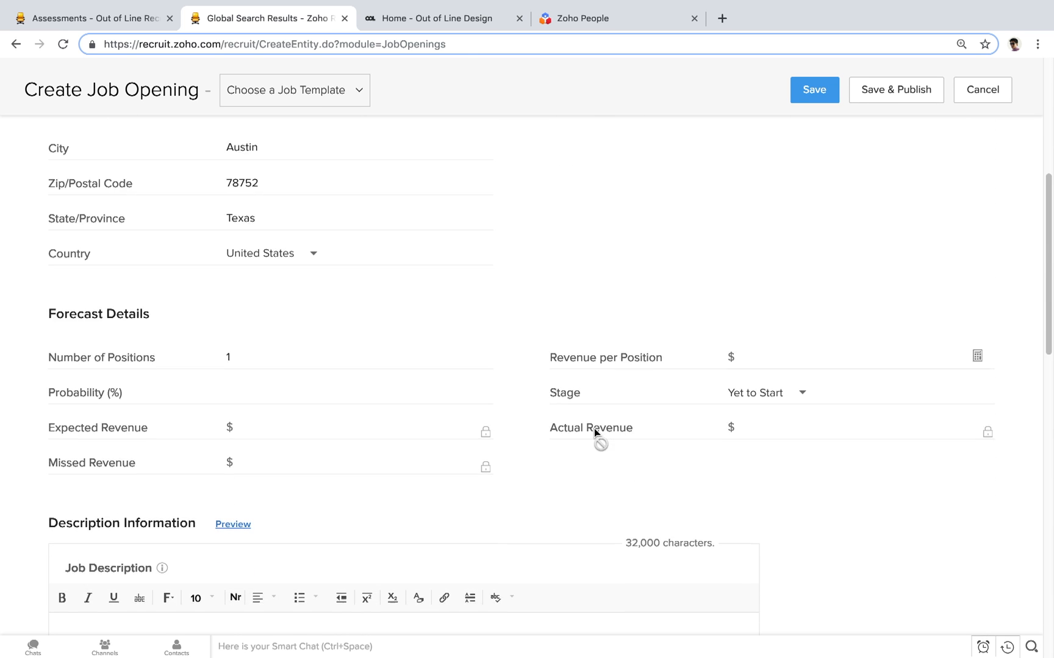
scroll(595, 434, down, 4)
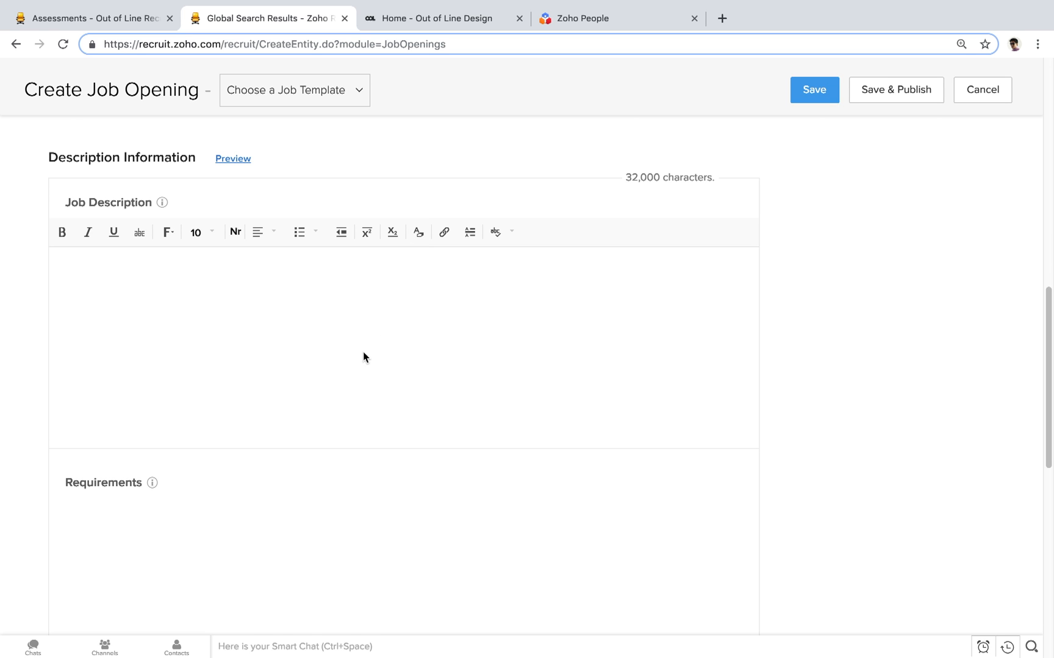
scroll(363, 357, down, 5)
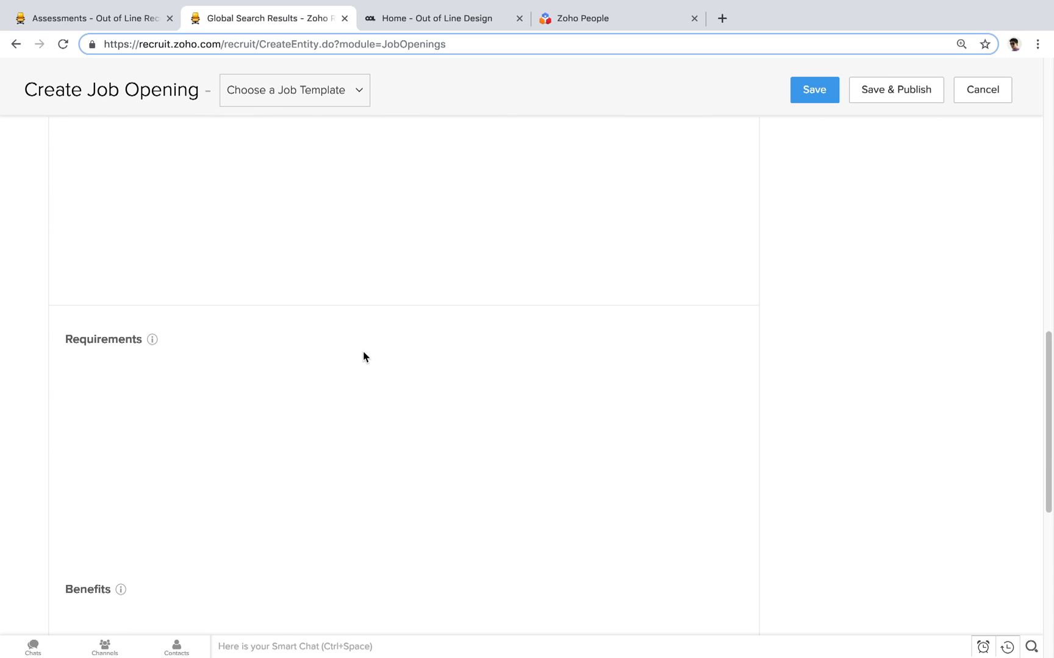
scroll(363, 356, down, 4)
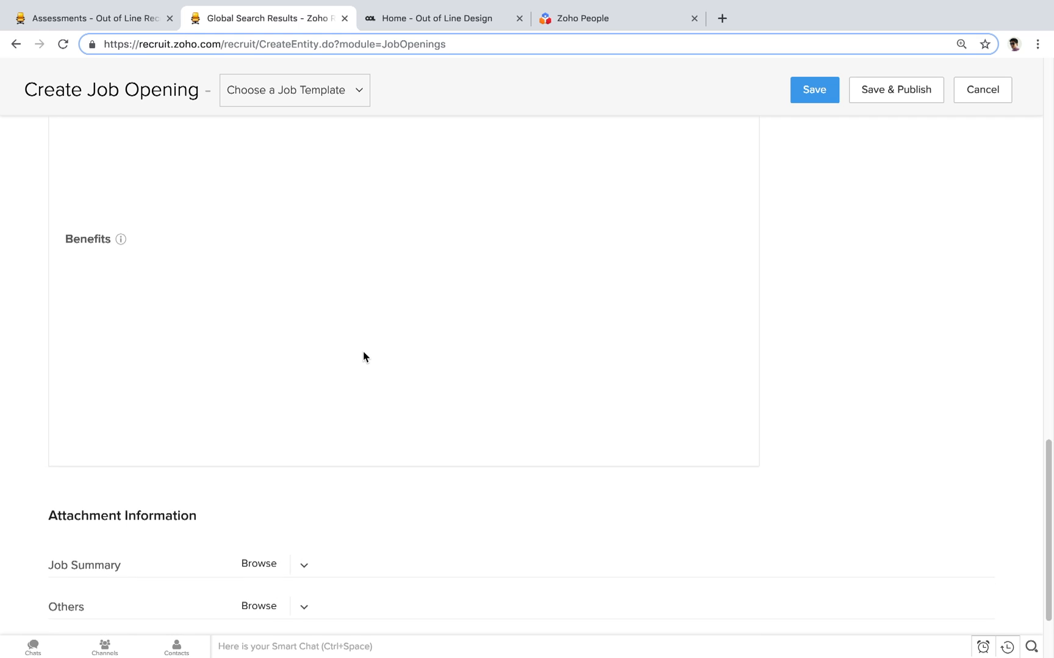
scroll(294, 388, up, 2)
scroll(206, 397, up, 9)
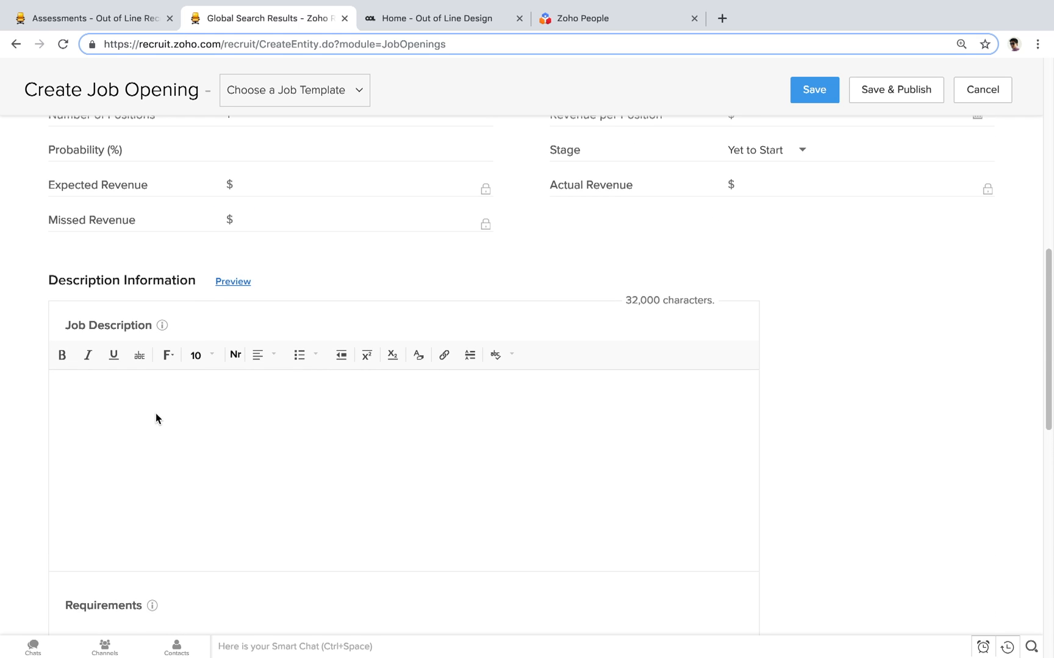
- Fill the job description with a long paragraph of random placeholder text starting with "Woiue lkajsdf"
text(Woiue lkajsdf ;klasd)
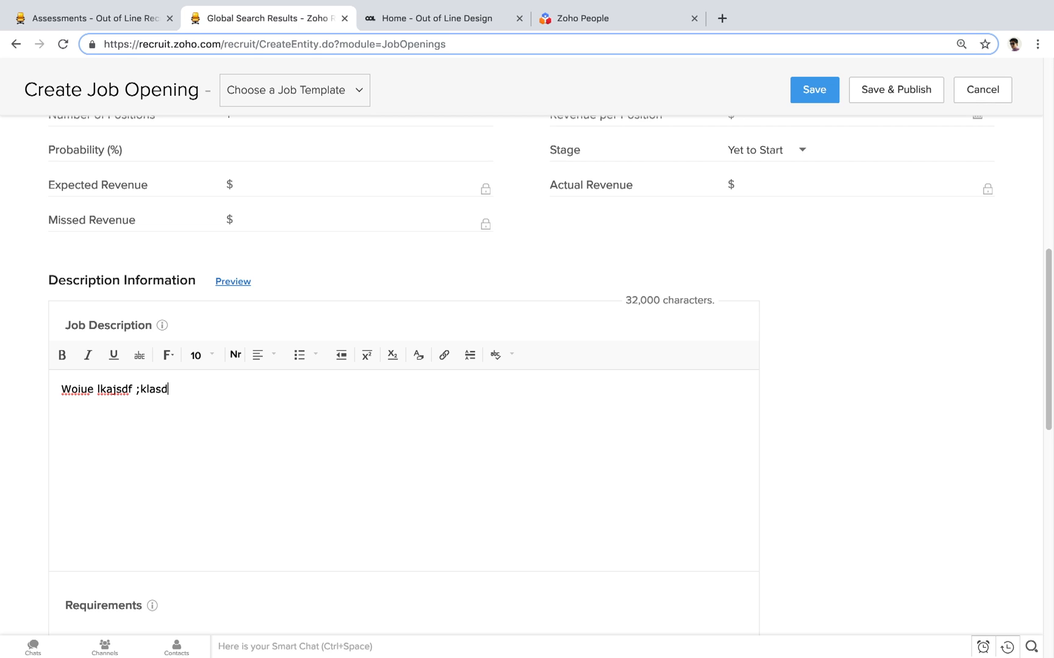
text(fkljas fklasdjf asdklfj adsklfjdsalk fjdsaklfjdsaklfj)
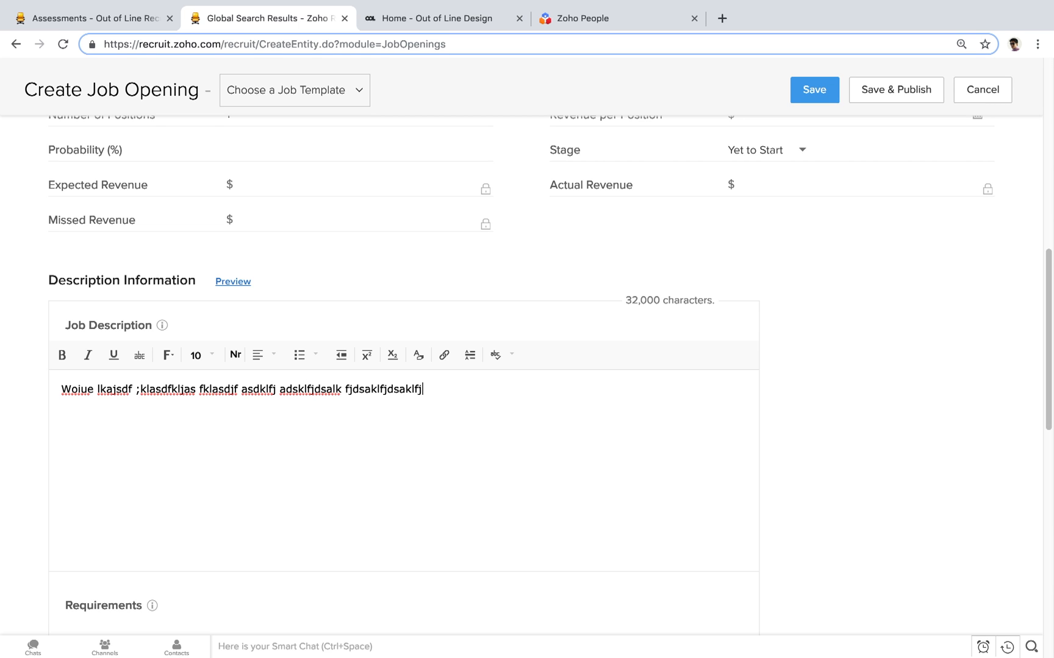
text(dsa;fkljsdaf;lksadjf;lksdjfa dksf lkdsfaflk;j dfs)
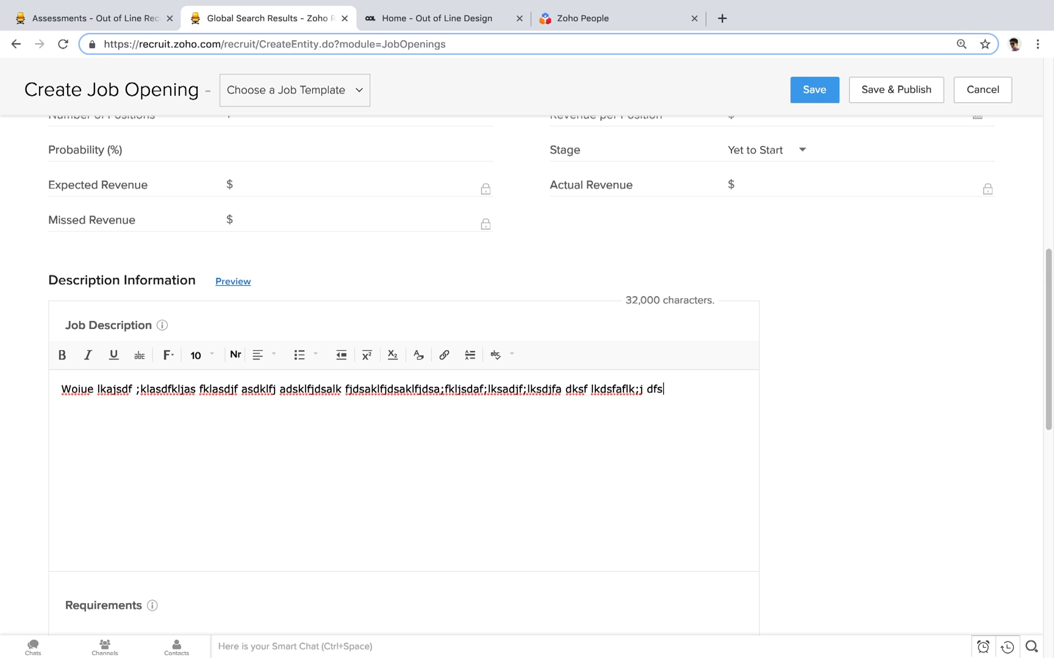
text(lksdjafkldsj aklsdjflkdsjaflkdsaj flksdfj dskfl jsdlk)
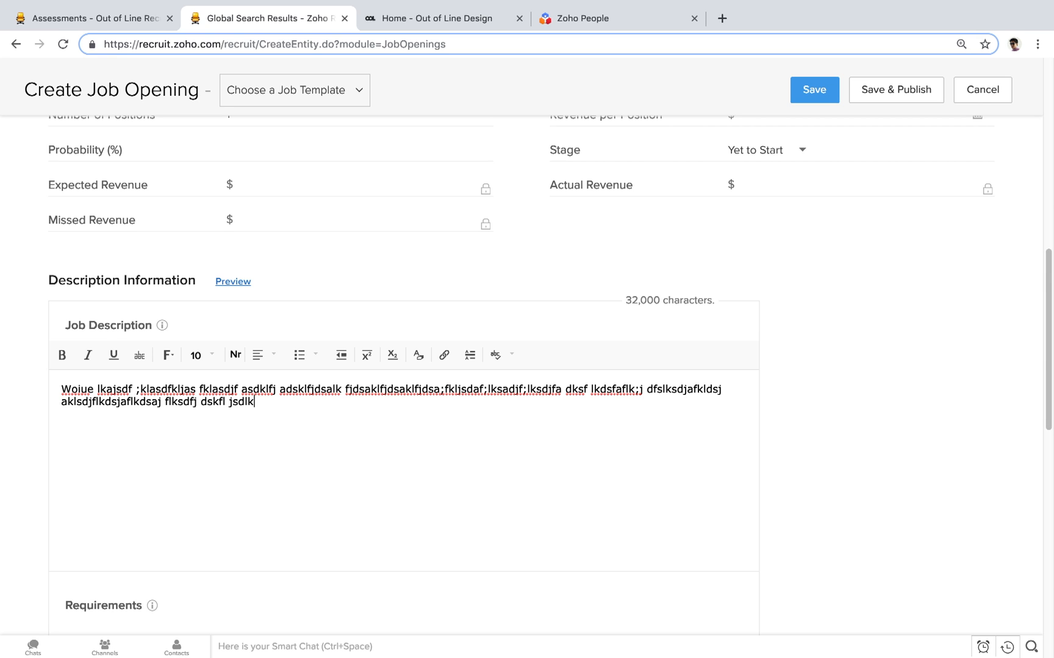
text(fj dsklfjdslfkjsdfkls . sadlkfj sdklafjdslaf k)
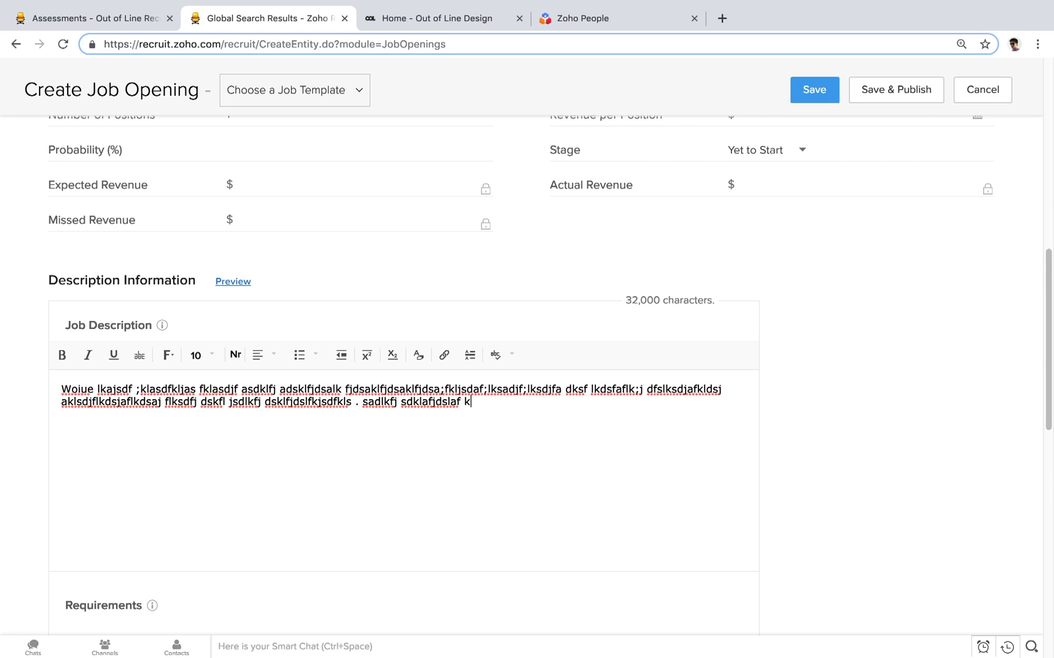
text( alkdfs sdkalfj dsalkfjdsaflkjdsafkljdsa)
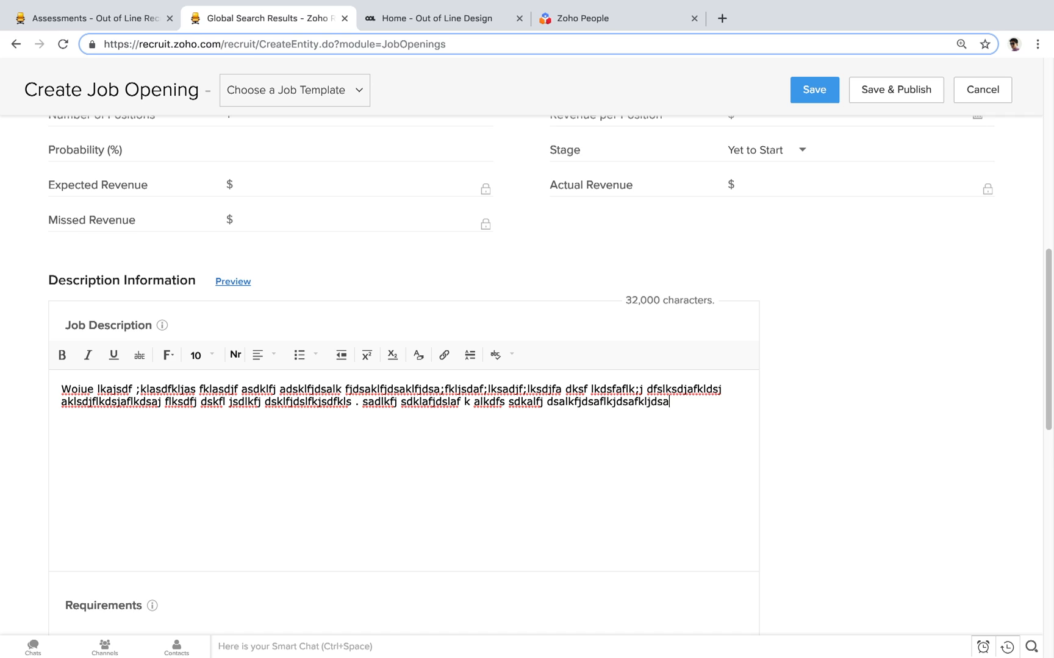
text( sadfkd slkj fsadfkl dslkfjs)
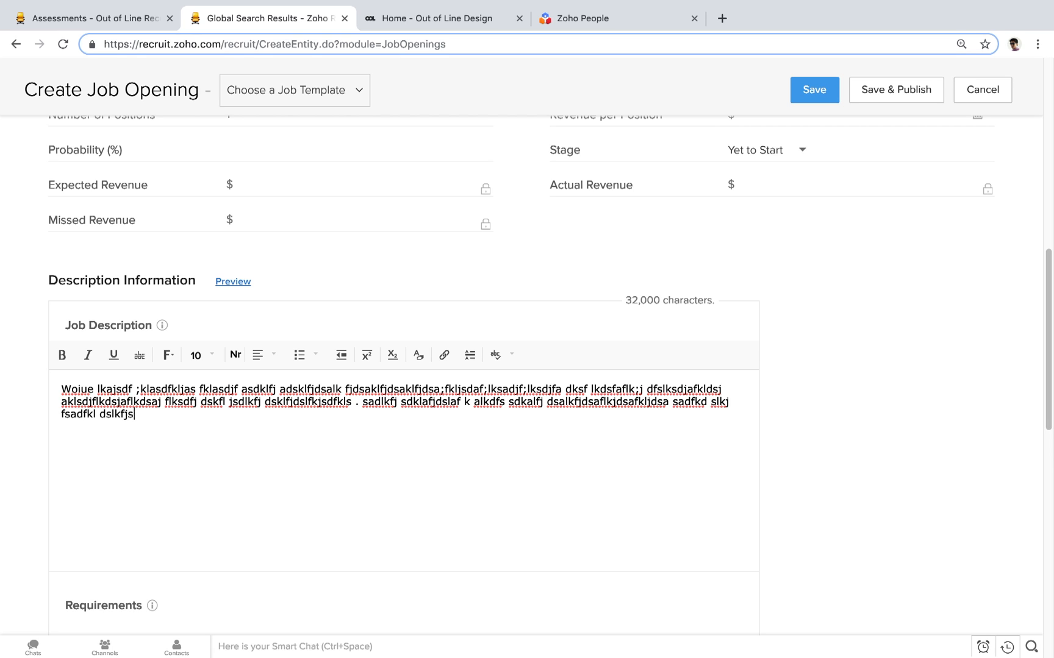
text(dfalkasdklfj sdads f fsadklfjksadlfjdsfds)
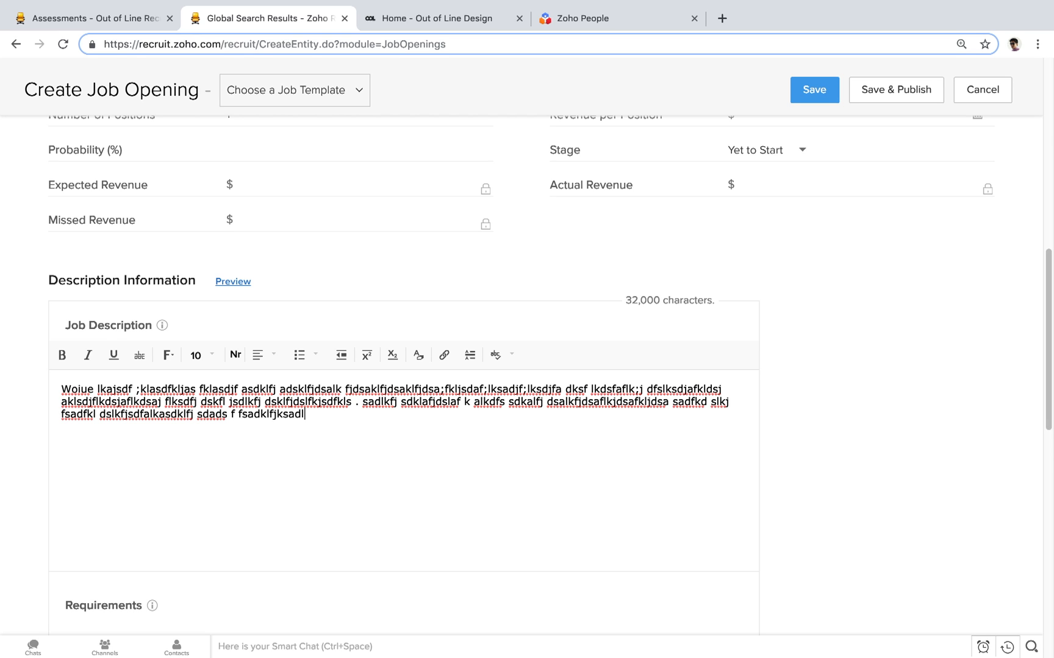
- Copy the placeholder paragraph and replace the job description with three consecutive copies of it
triple_click(182, 402)
key(ctrl+c)
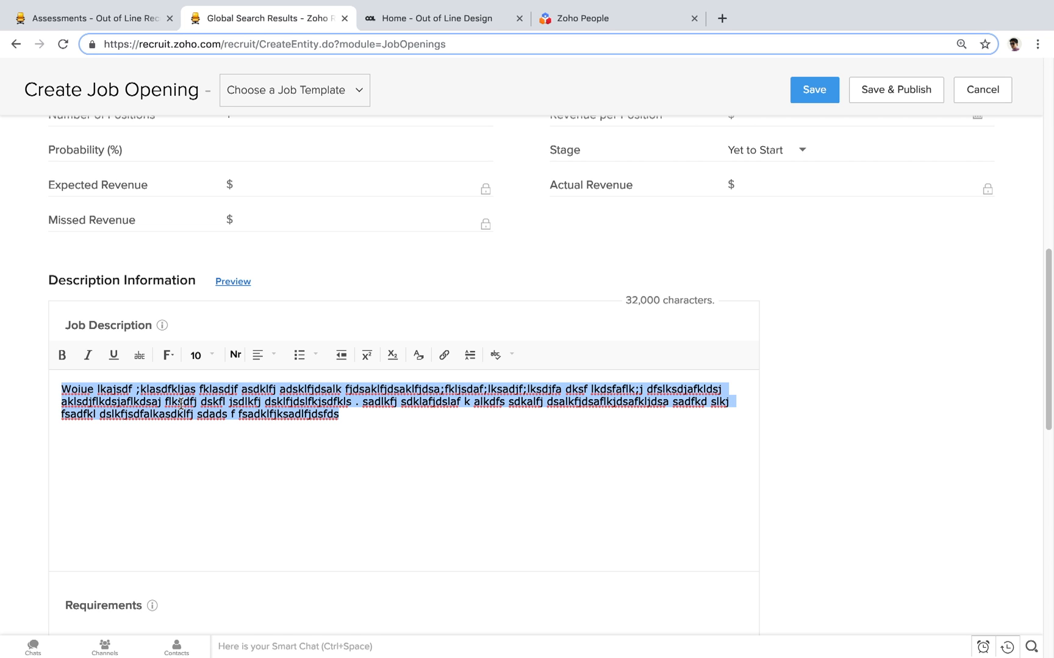
key(BackSpace)
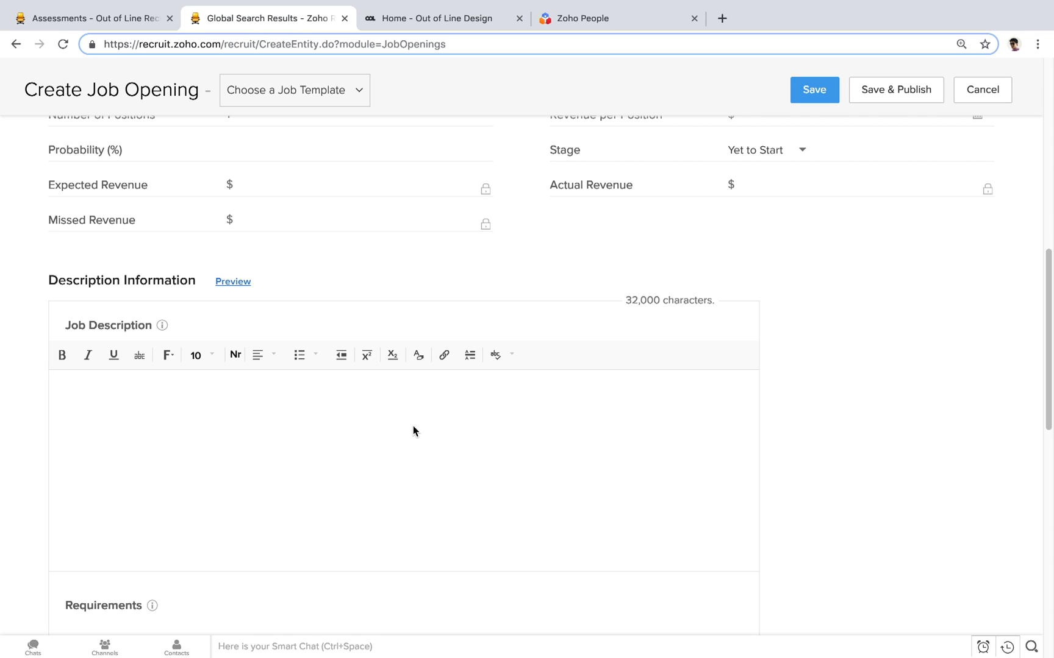
key(ctrl+v)
key(ctrl+v)
key(ctrl+v)
- Check the Job Summary and Others attachment options, and save the job opening without publishing it
scroll(303, 479, down, 2)
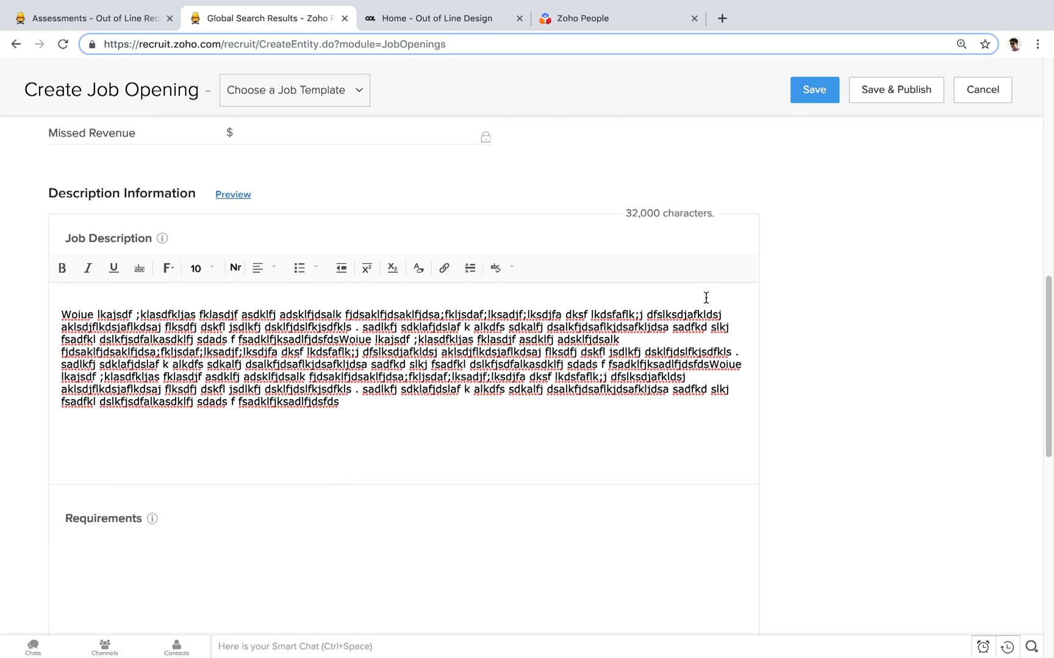
scroll(880, 314, down, 12)
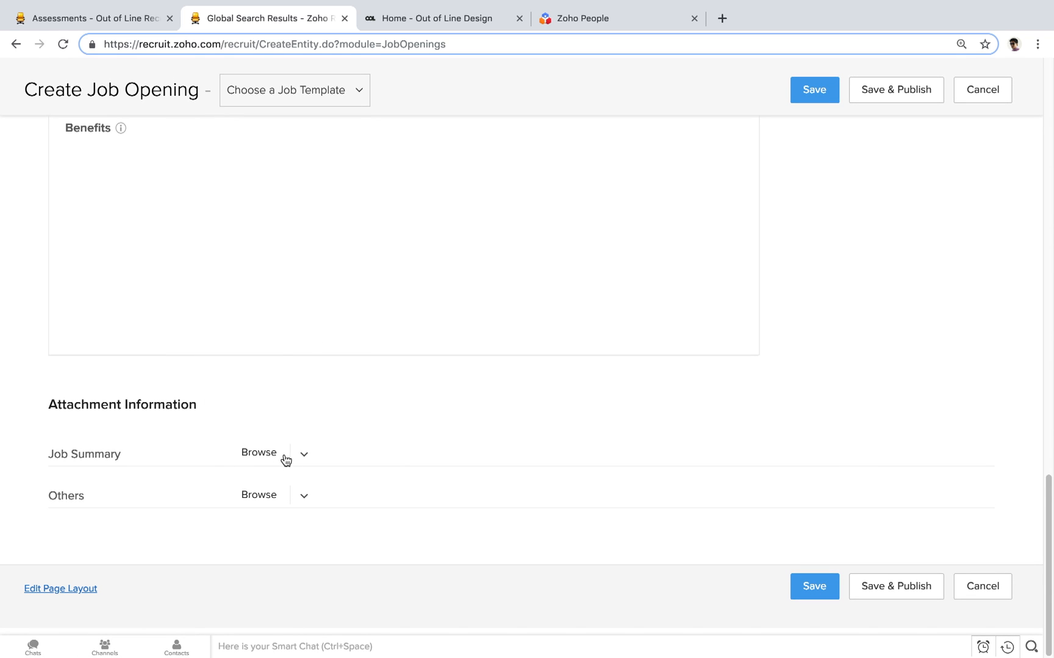
mouse_move(306, 459)
click(806, 587)
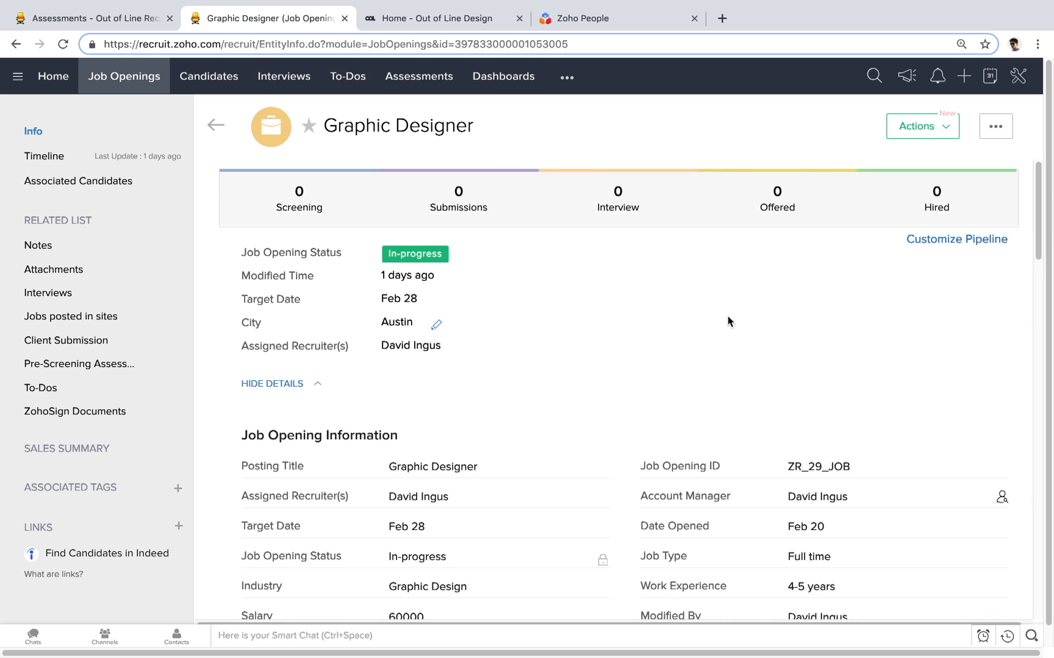
- Look over the saved Graphic Designer record's details and start publishing the job opening
scroll(505, 352, down, 3)
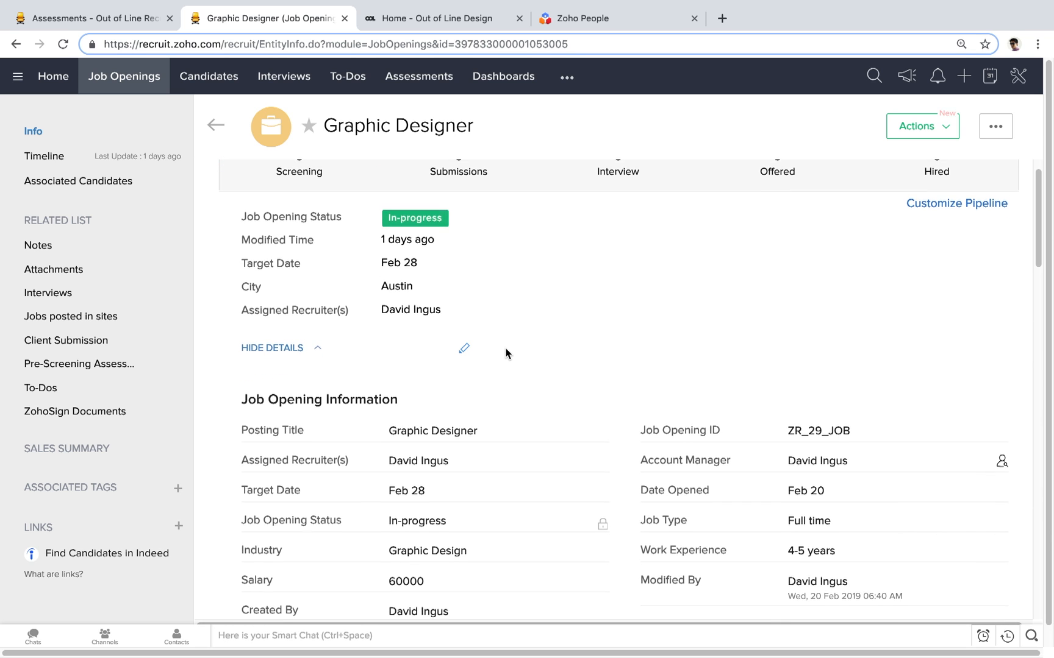
scroll(505, 352, up, 2)
scroll(505, 349, up, 1)
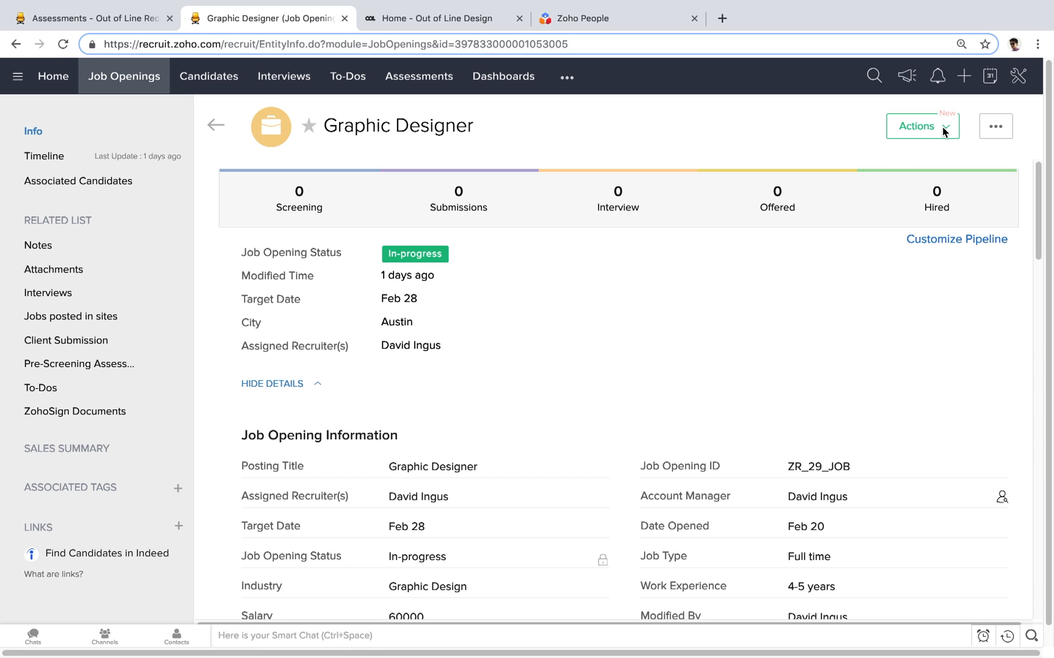
click(918, 132)
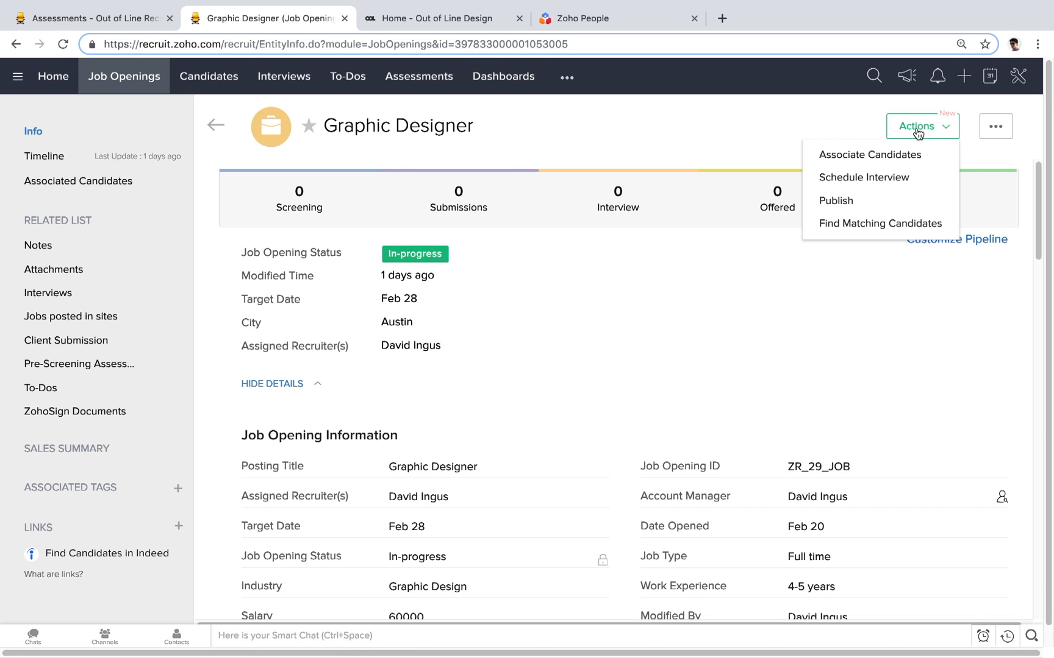
click(862, 203)
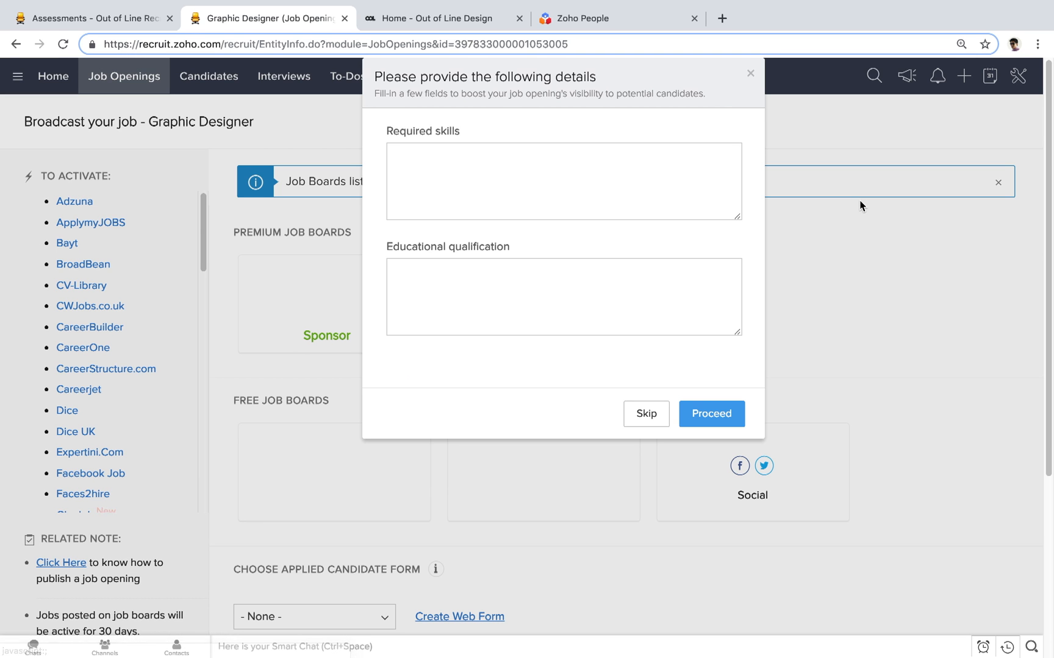
- Paste the copied placeholder paragraph into both the required skills and the educational qualification, and proceed to the job boards
click(619, 176)
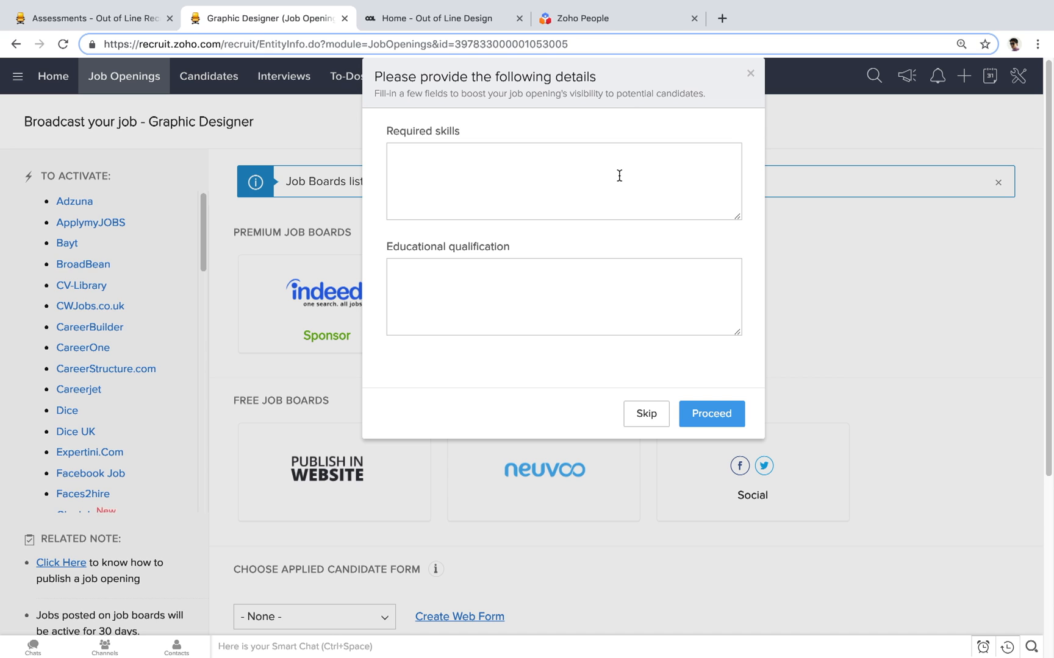
key(ctrl+v)
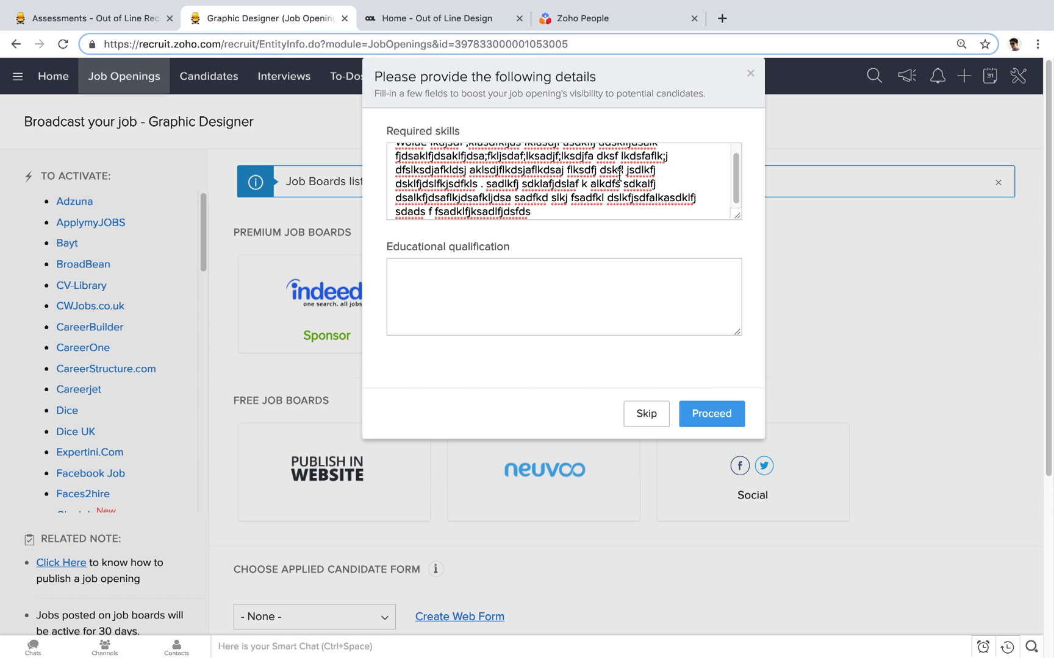
key(ctrl+v)
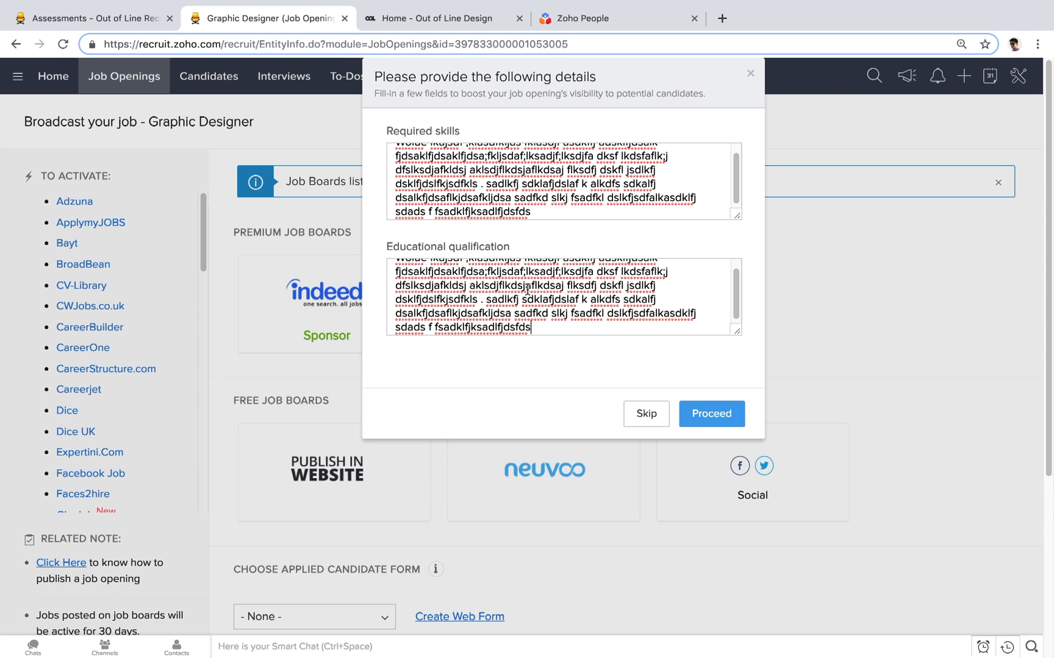
click(715, 423)
- Examine the premium and free job boards offered for the location and the list of boards that can be activated
scroll(618, 251, down, 2)
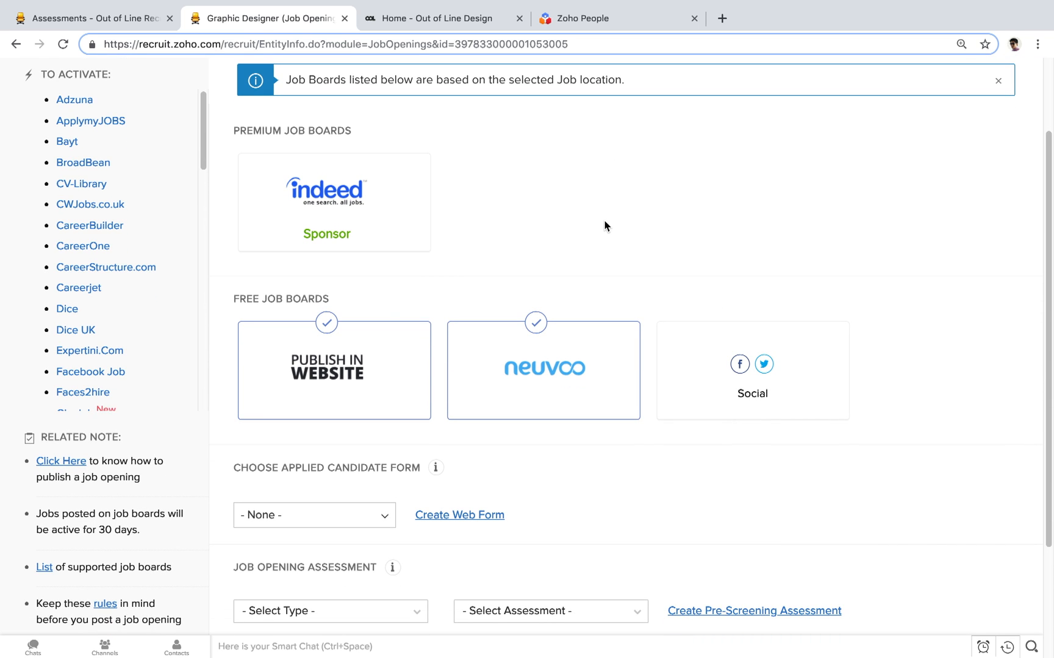
scroll(595, 221, up, 1)
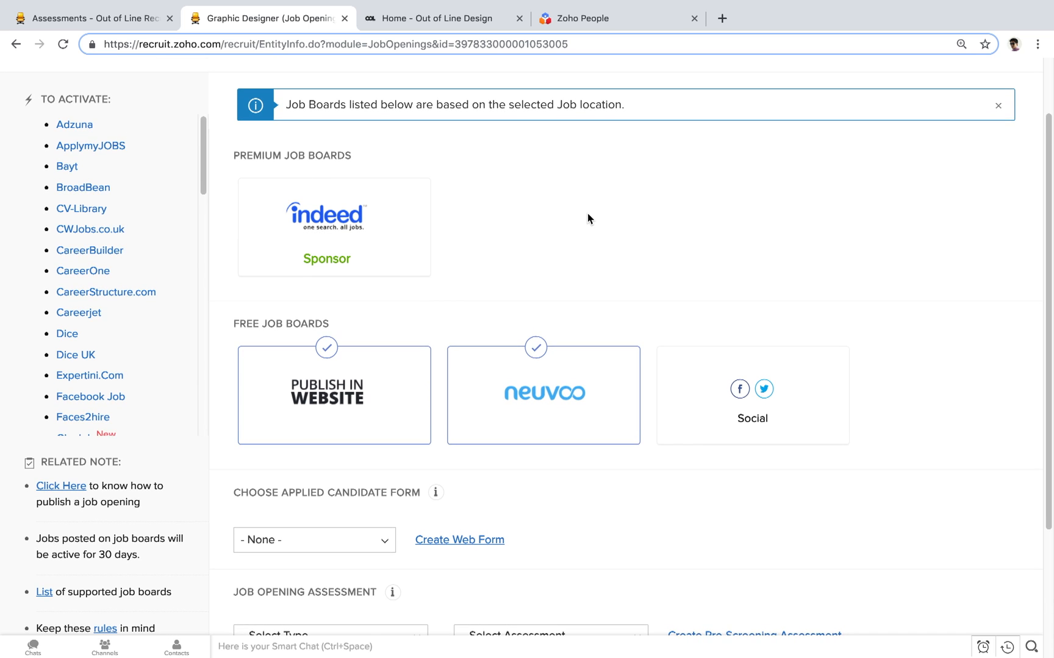
scroll(588, 219, down, 1)
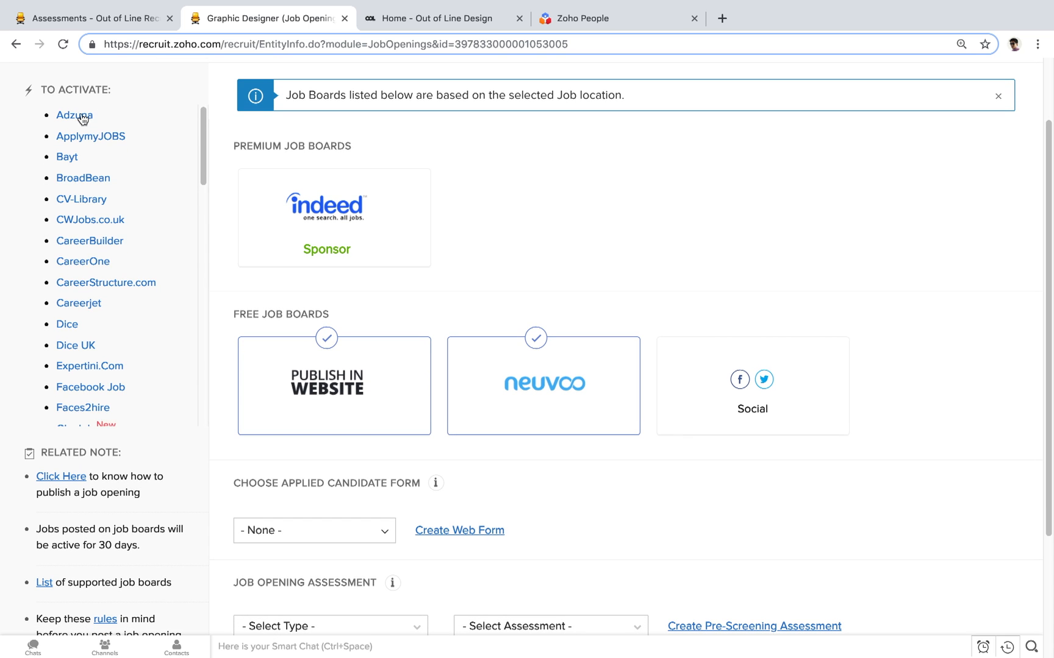
scroll(92, 163, down, 3)
scroll(92, 163, down, 10)
scroll(92, 165, down, 10)
scroll(92, 165, down, 12)
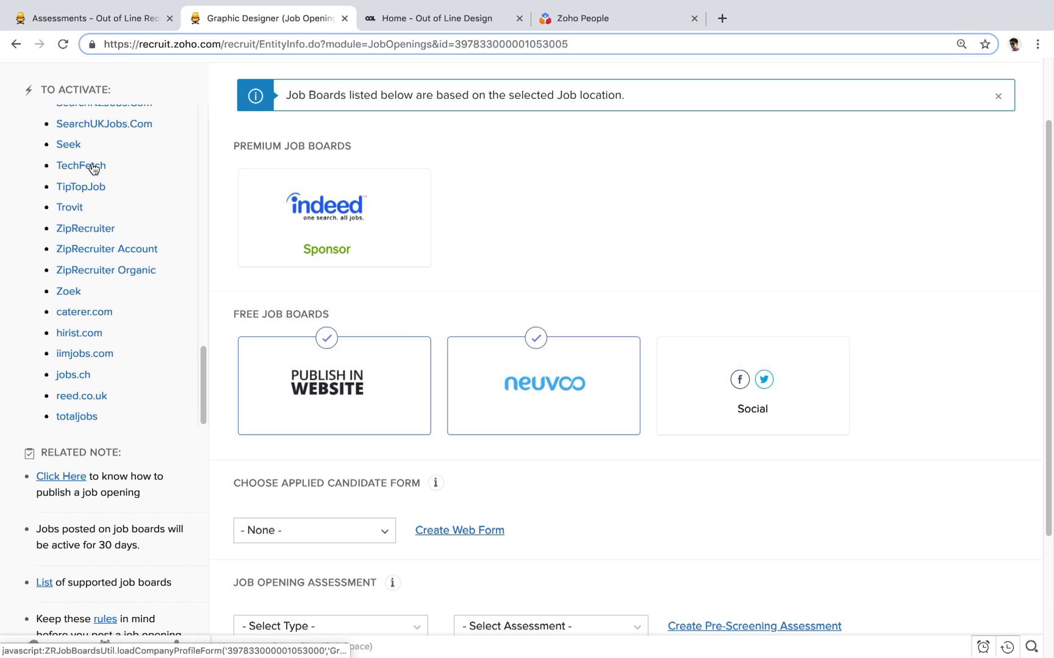
scroll(111, 265, up, 6)
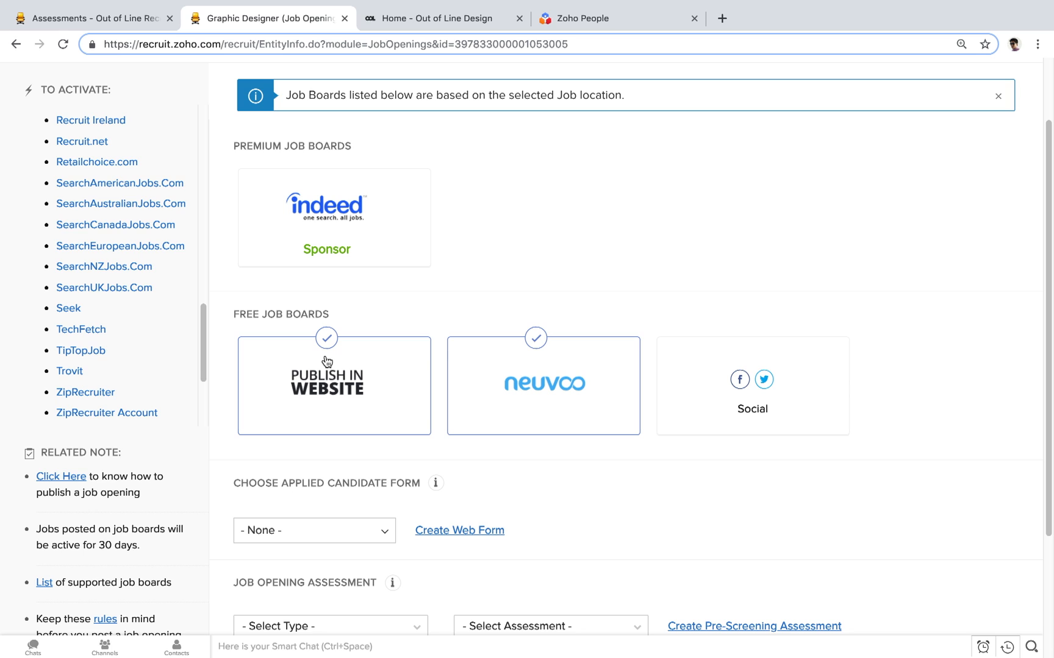
- Deselect the neuvoo board and share the social media message "Hey did you know that Out of Line Designs is hiring again? Check us out!"
click(538, 374)
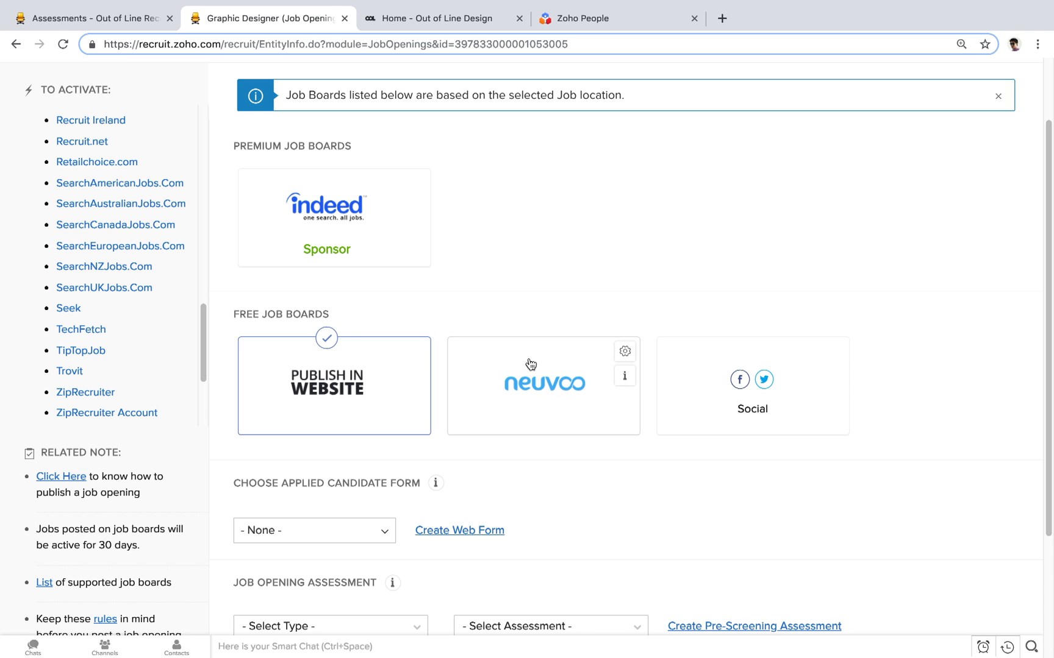
click(760, 390)
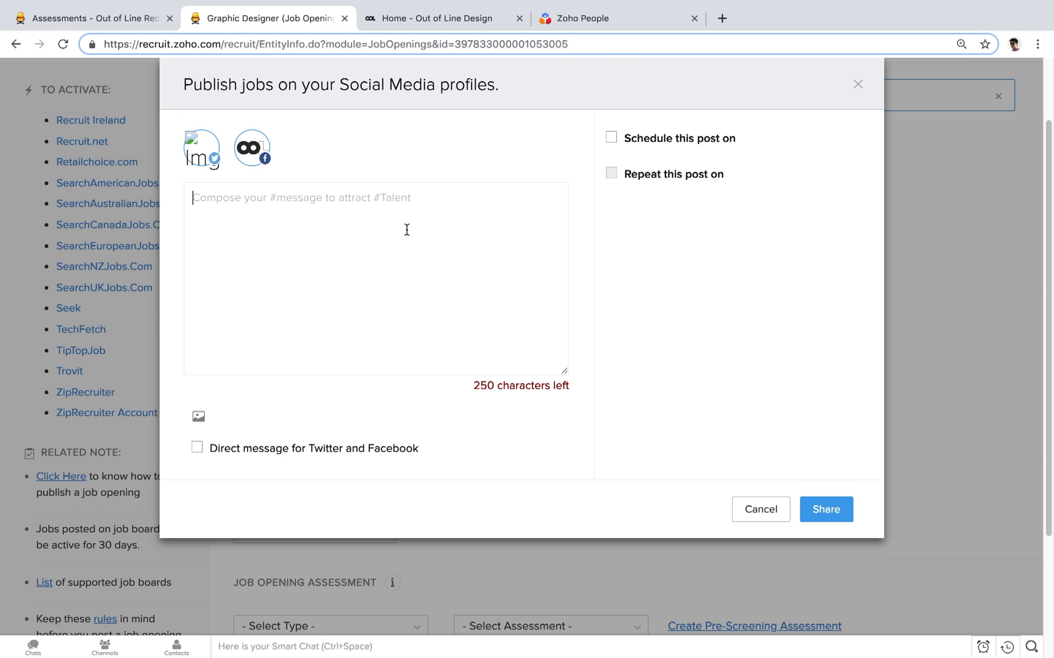
text(Hey )
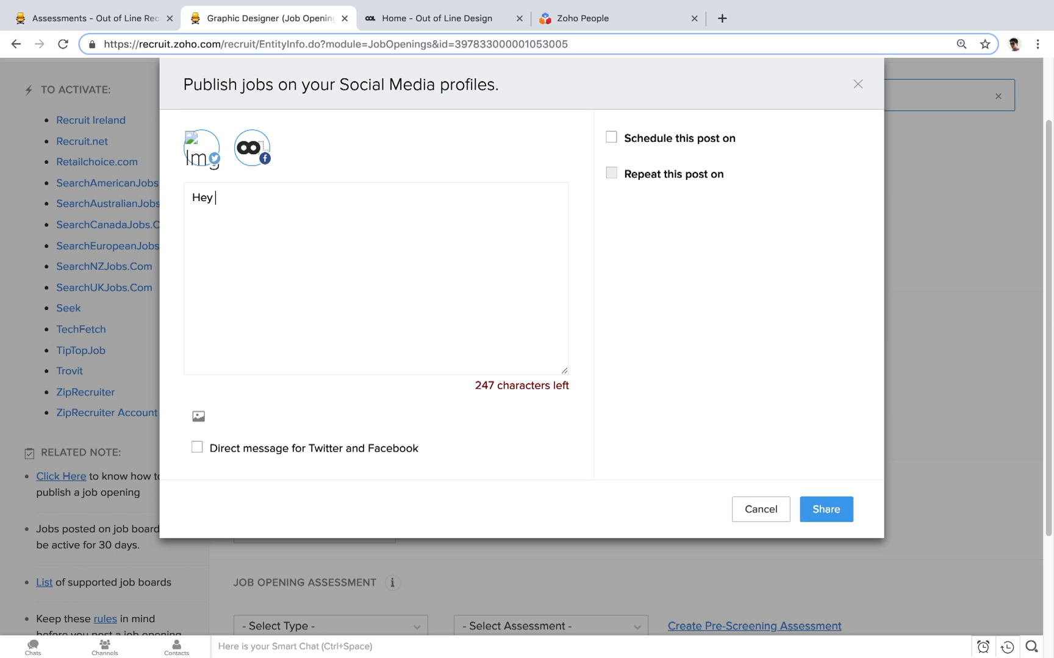
text(did you know that )
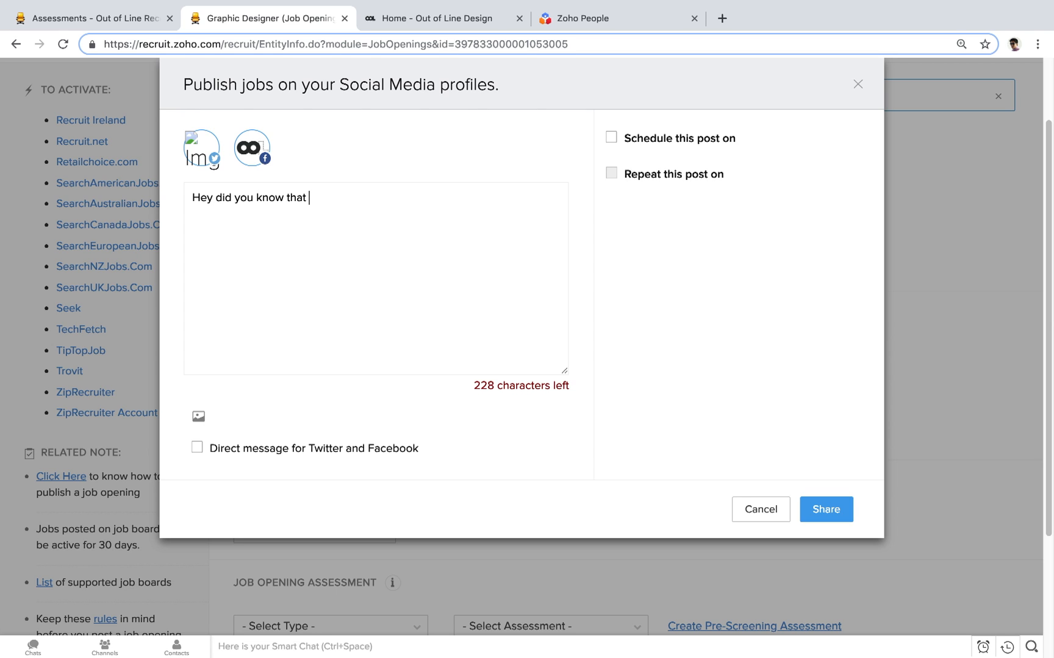
text(Out of Line Designs )
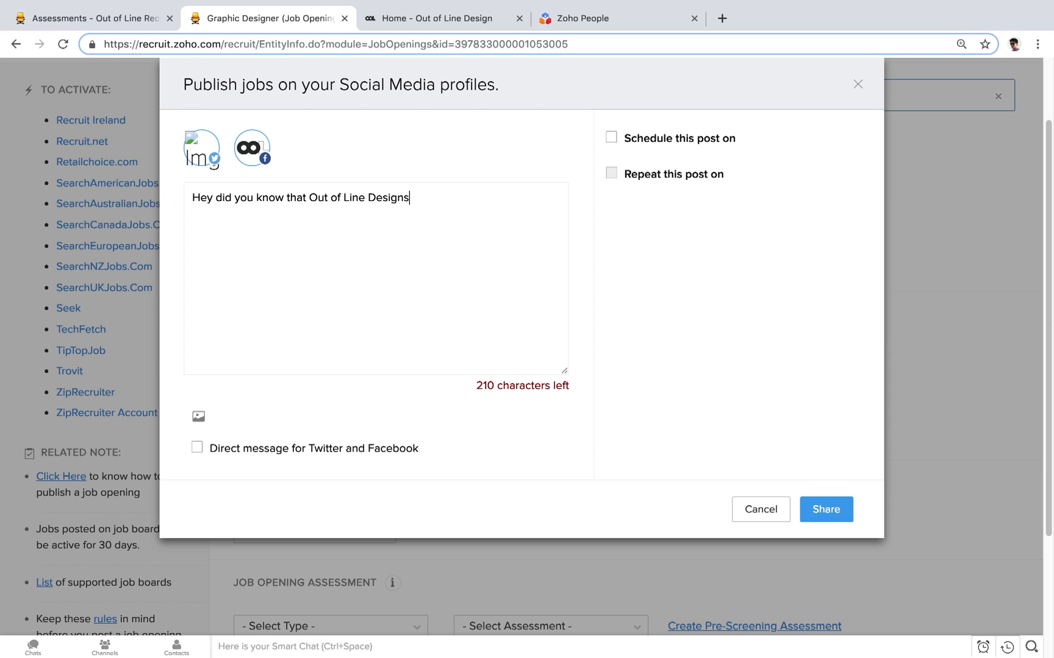
text(is hiring again)
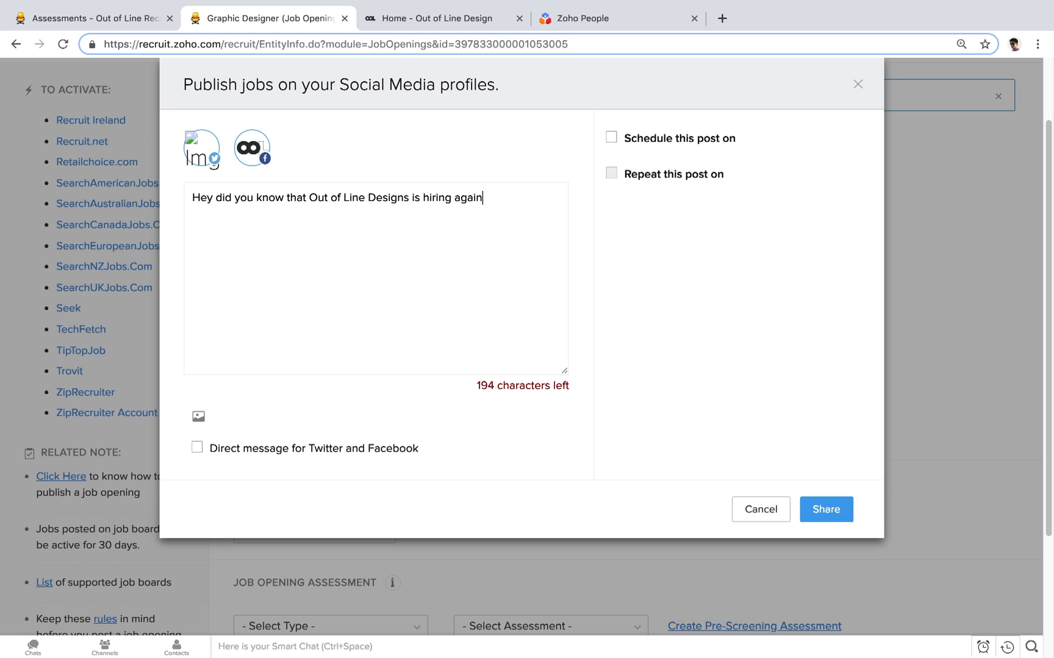
text(? Check us out!)
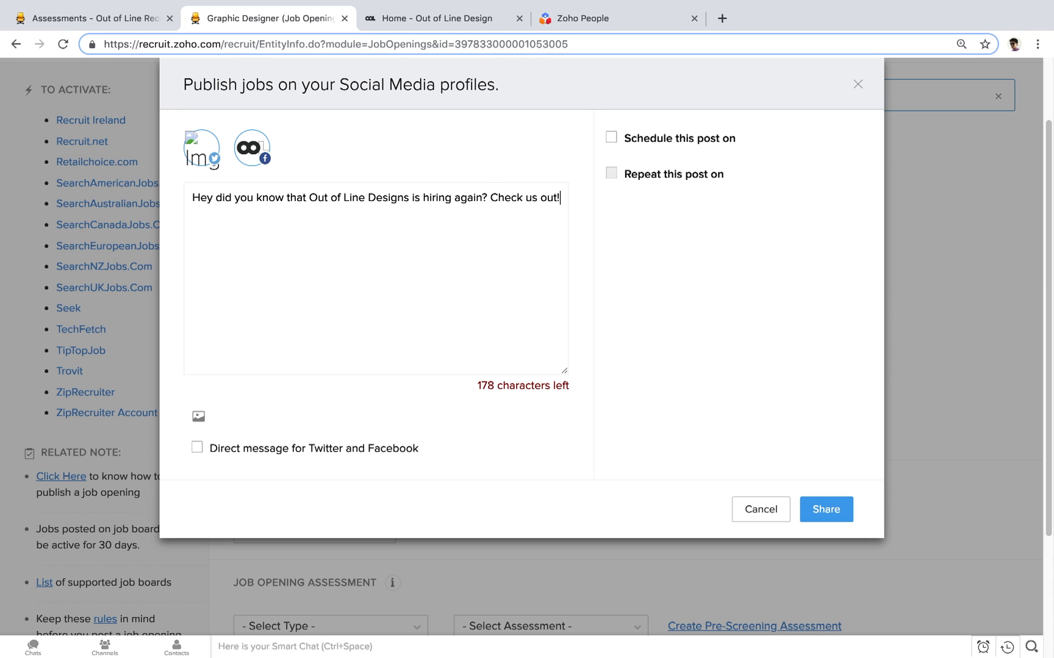
click(826, 512)
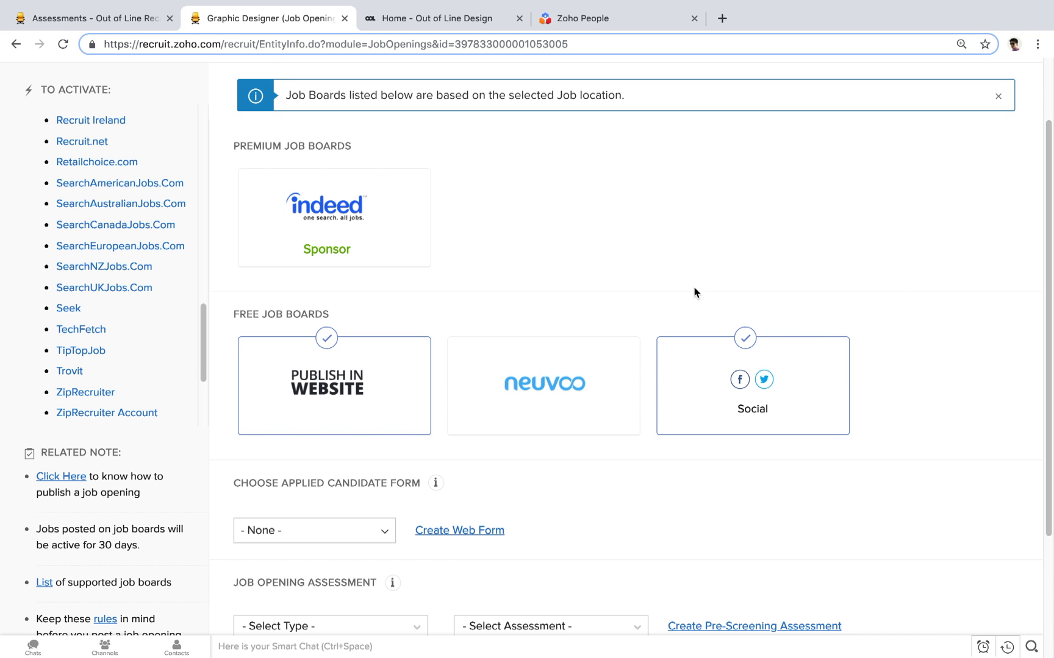
- Choose Candidate Application as the applied candidate form for the job opening
scroll(612, 235, down, 2)
scroll(557, 179, down, 1)
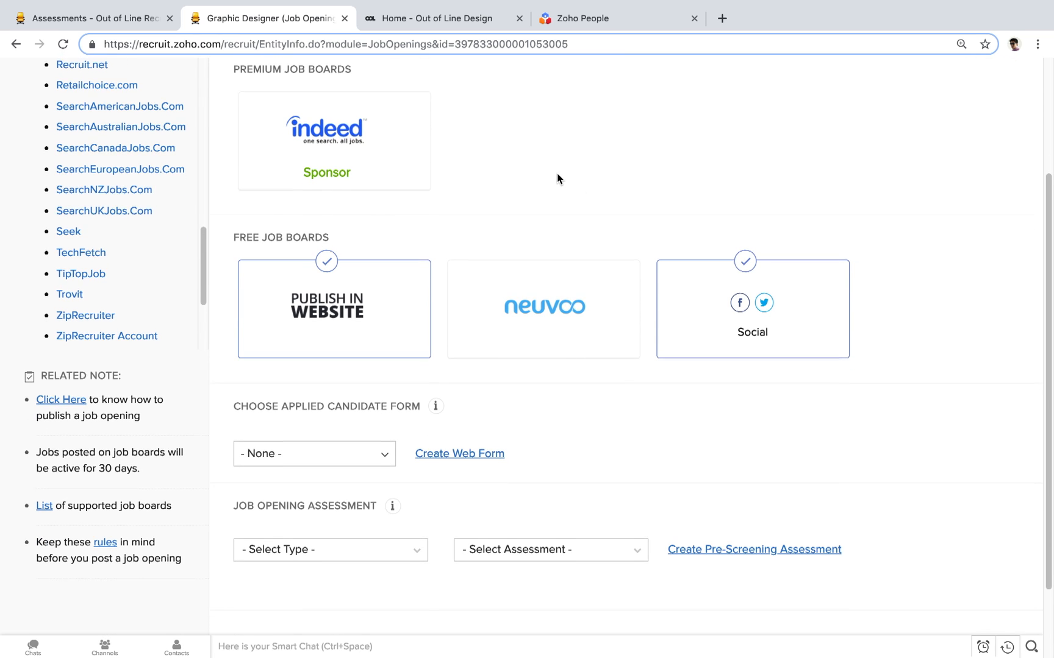
scroll(557, 178, down, 3)
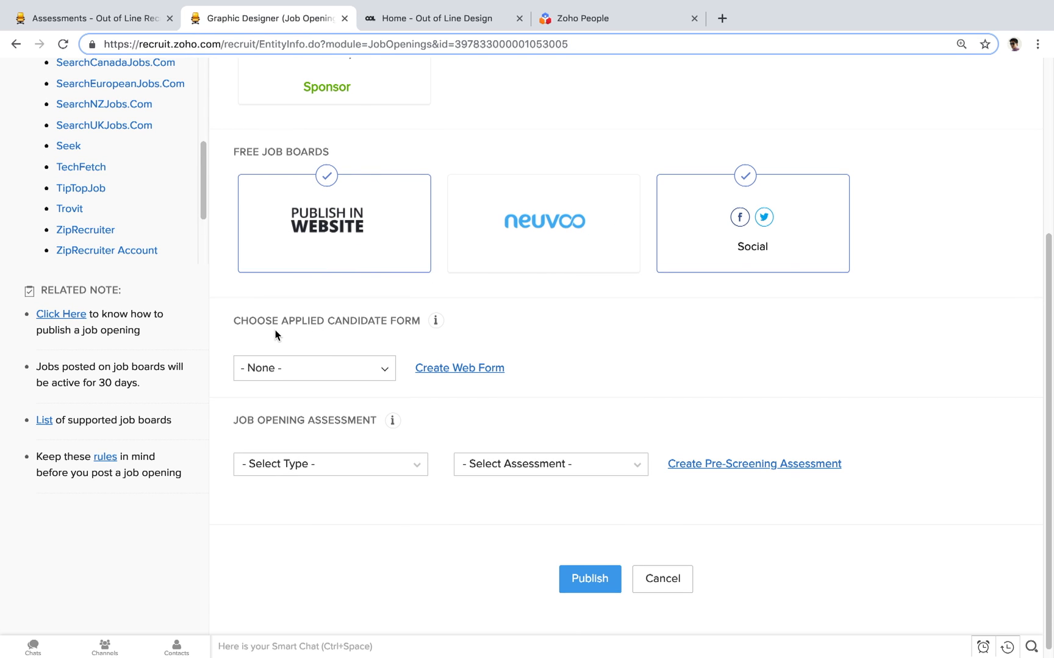
click(319, 372)
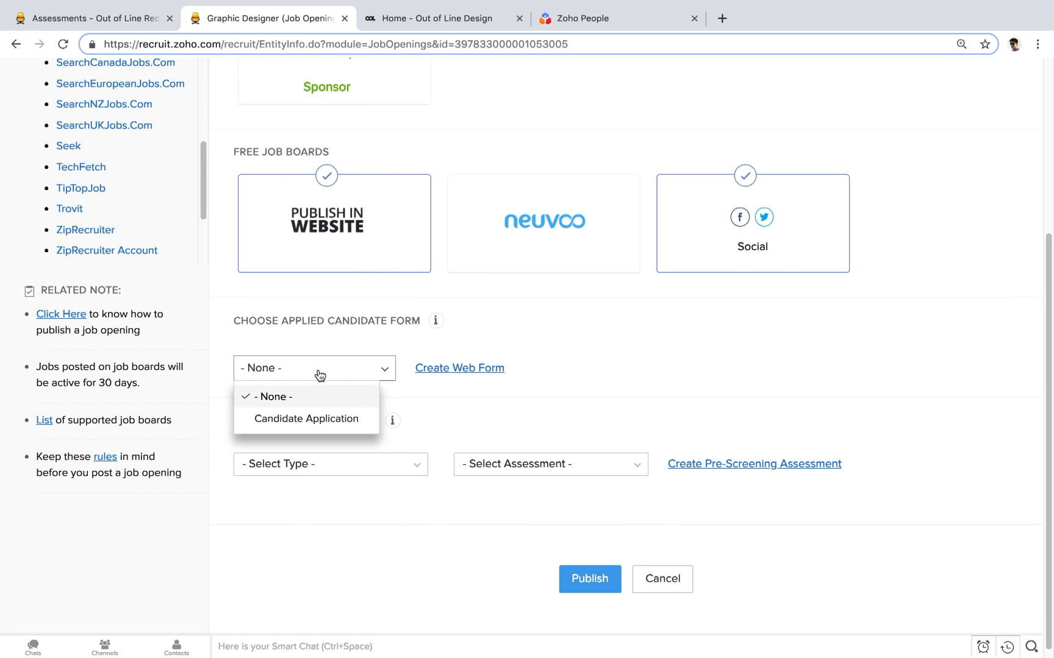
click(293, 425)
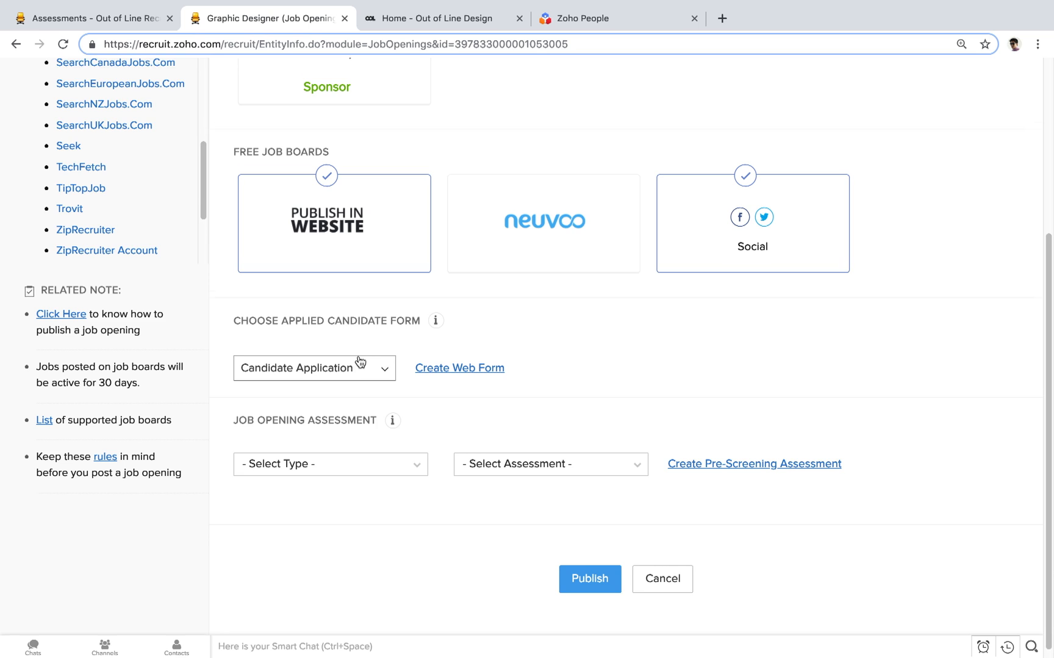
- Set the job opening assessment type to All Types and select the Graphic Design Skills assessment
scroll(360, 378, down, 1)
click(358, 461)
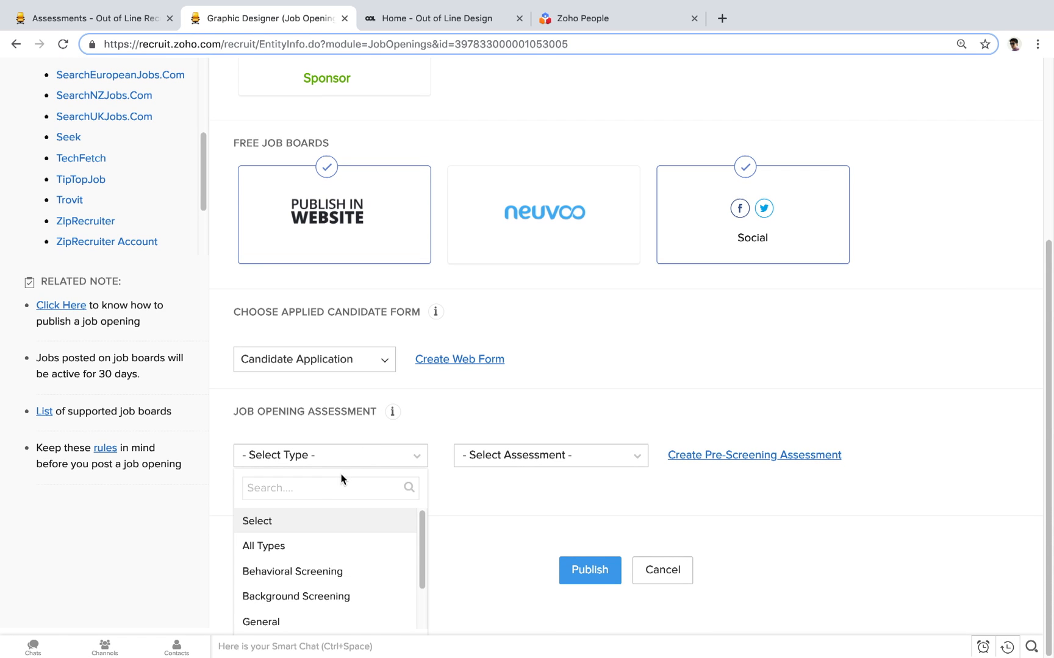
click(283, 550)
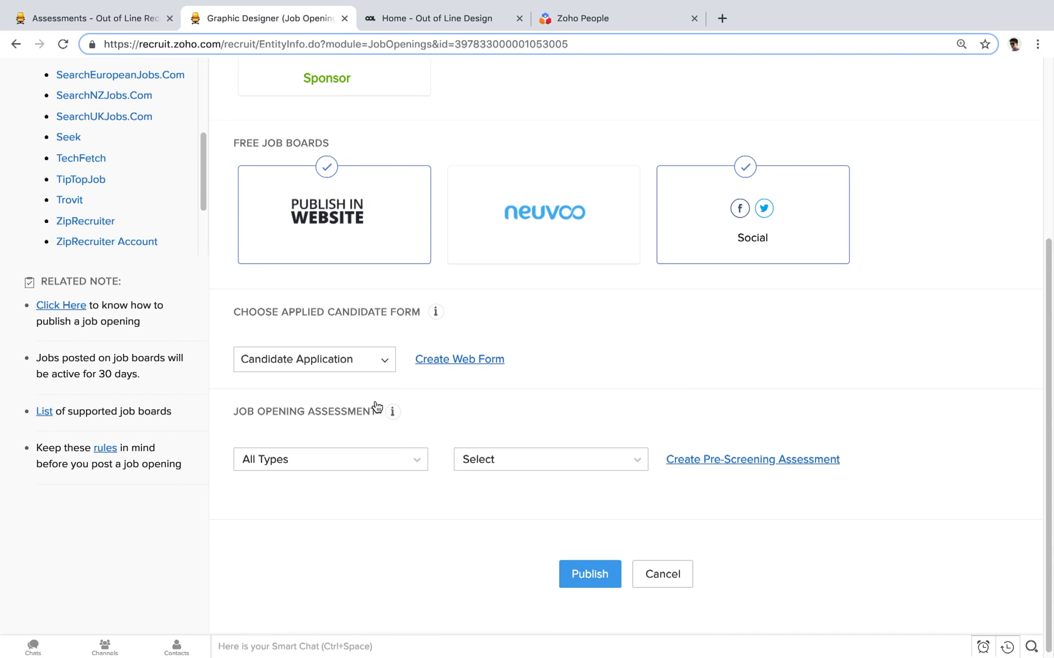
click(511, 461)
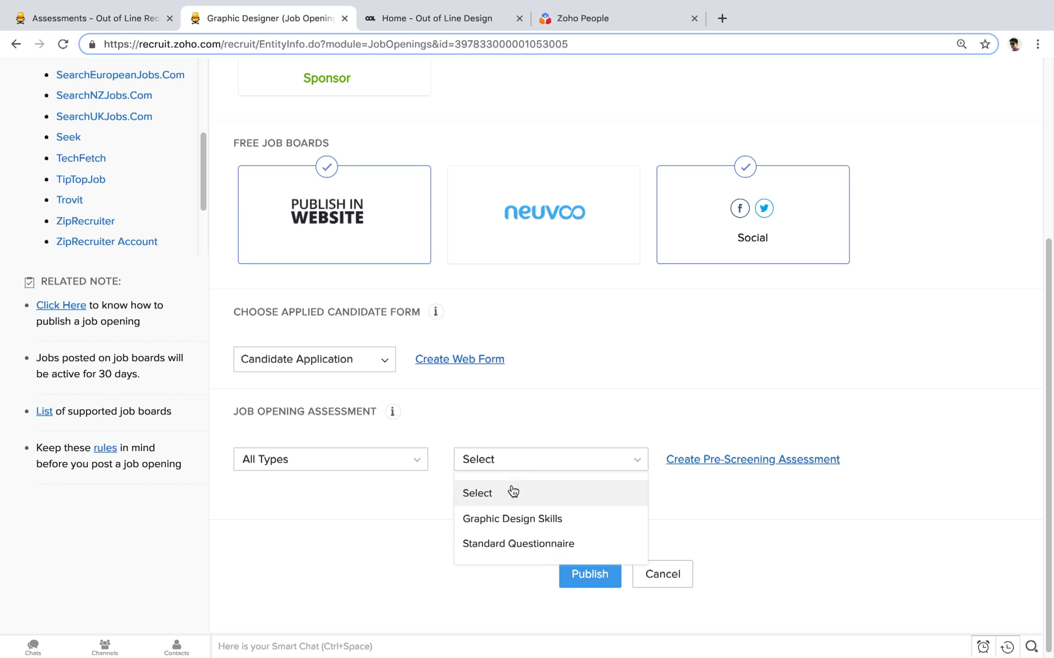
click(511, 520)
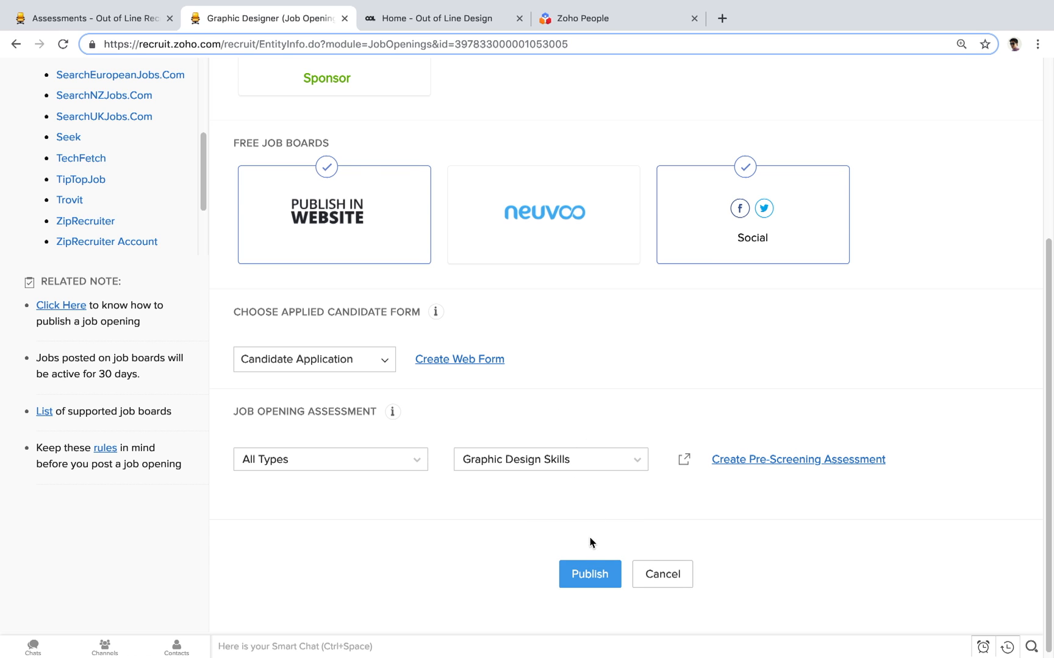
- Publish the Graphic Designer job, finish the broadcast and return to the list of all job openings
click(588, 573)
click(584, 457)
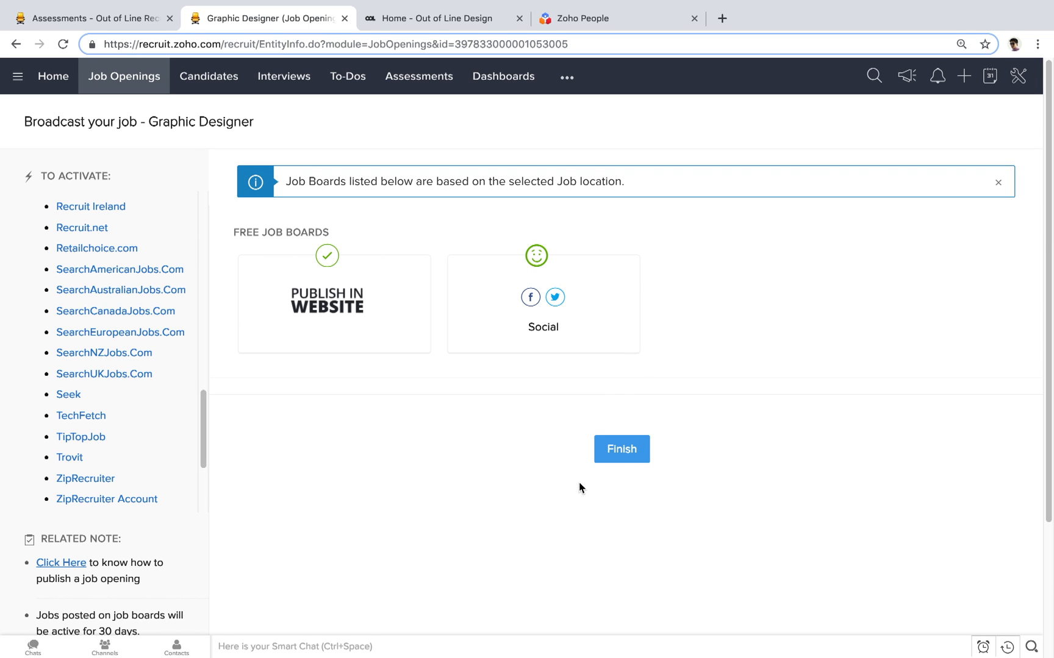
click(604, 462)
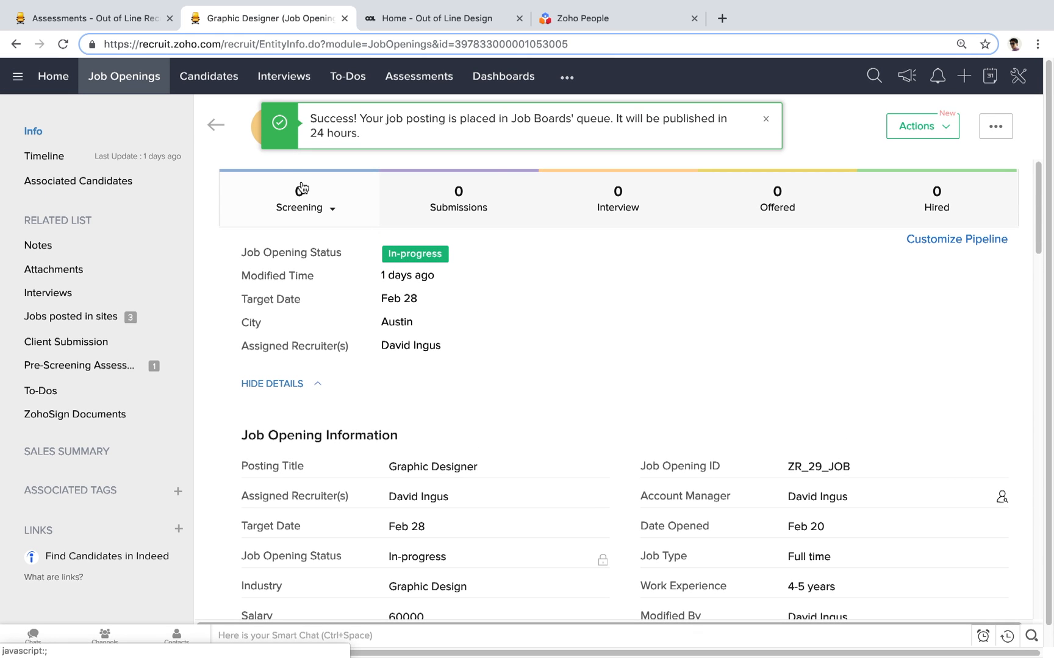
click(228, 129)
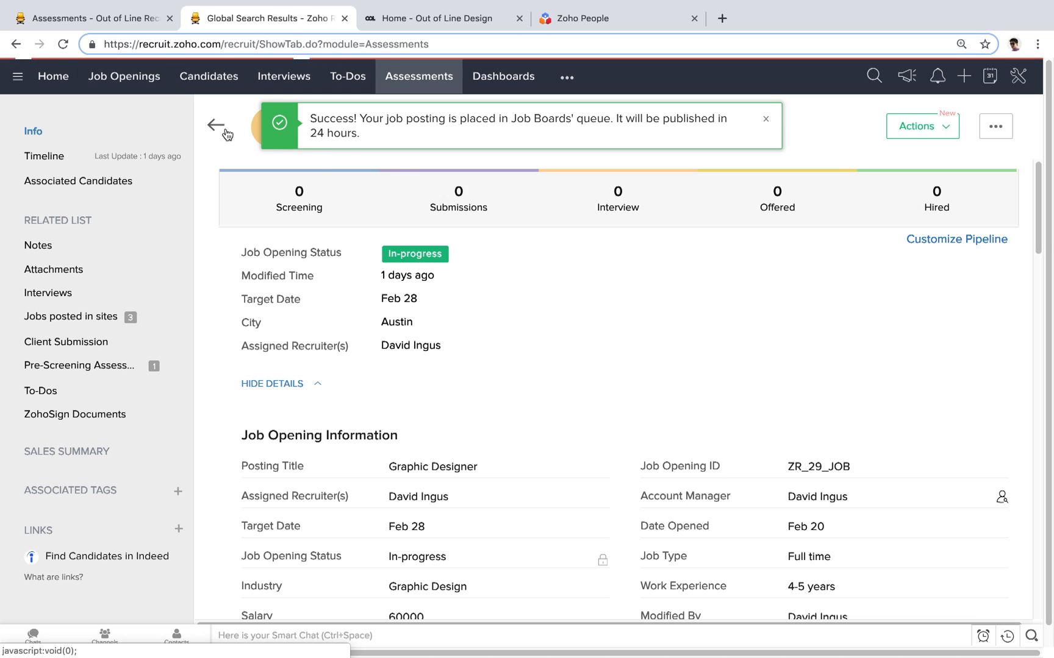
click(147, 87)
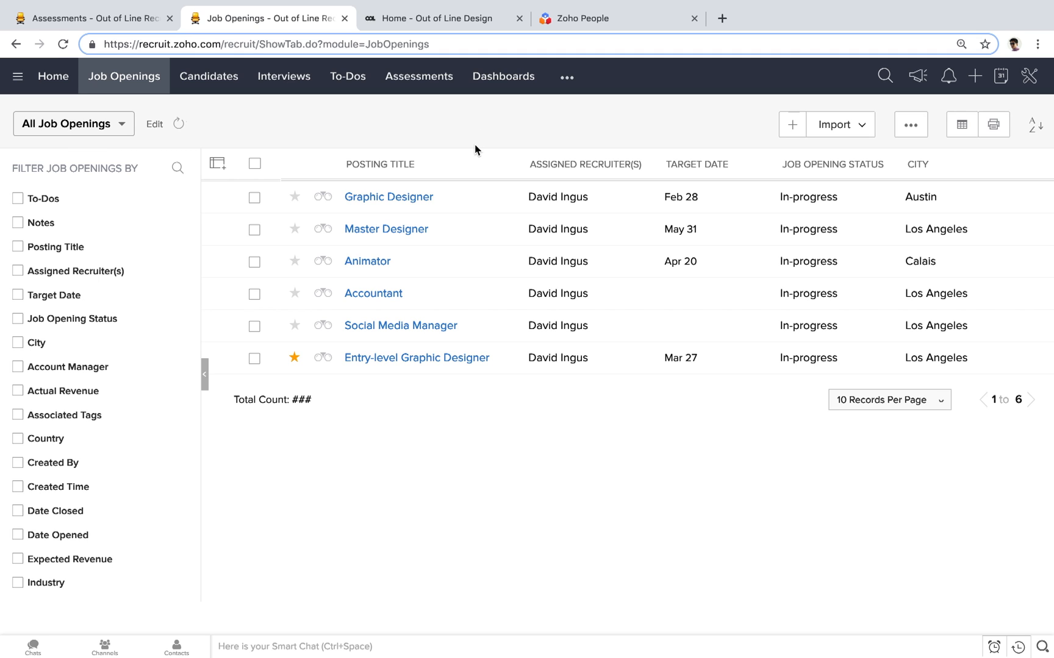
- Switch to the Out of Line Design website, open its Careers page and examine the portal's address and job listings
click(454, 20)
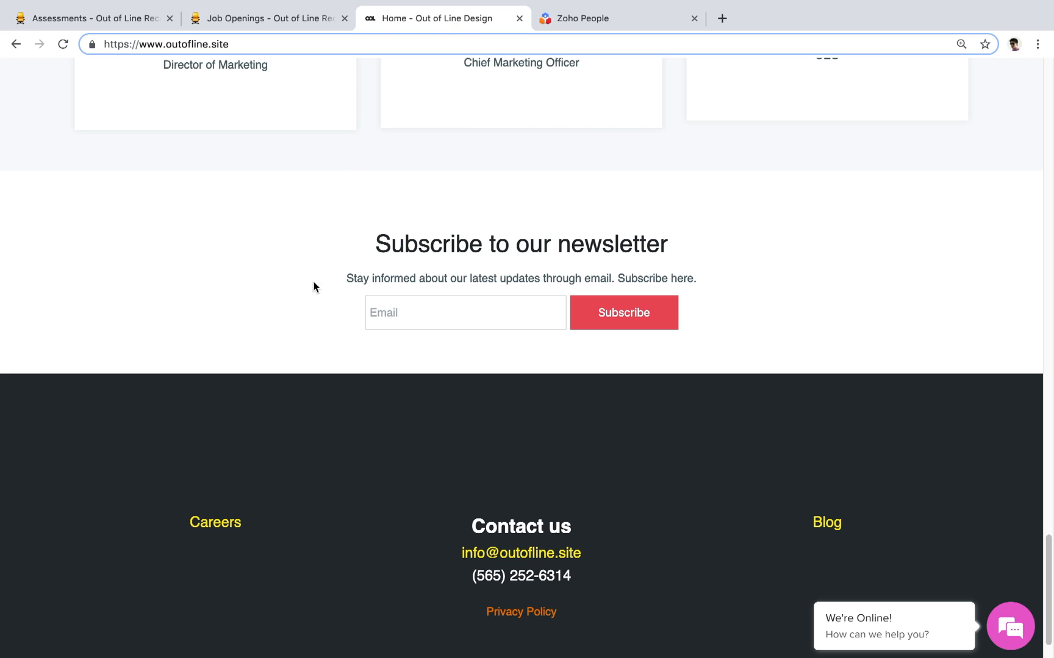
click(231, 532)
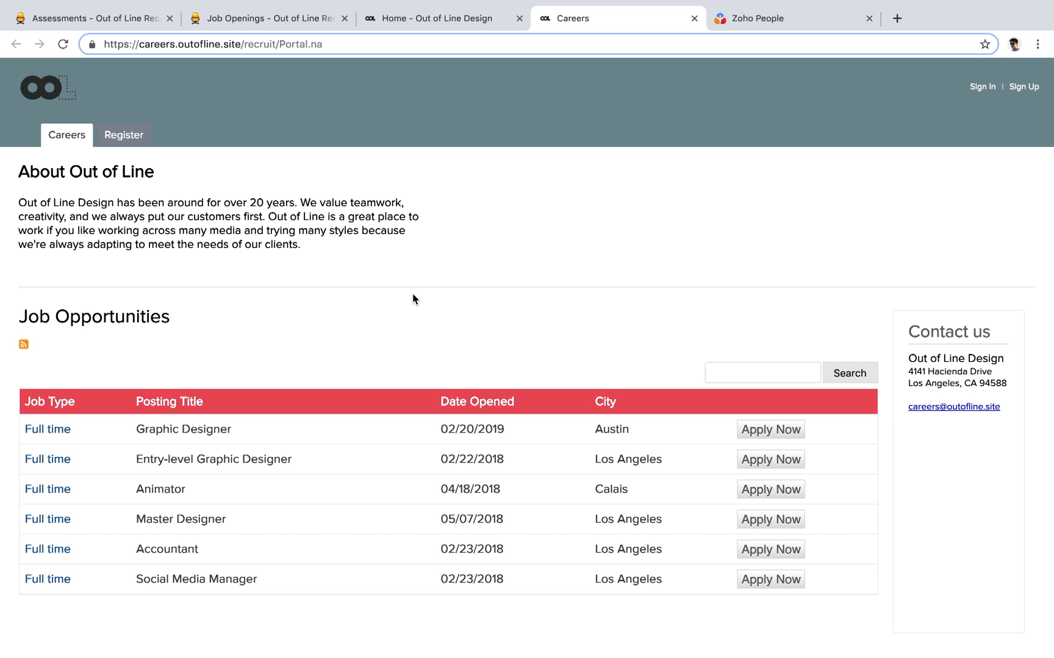
click(183, 44)
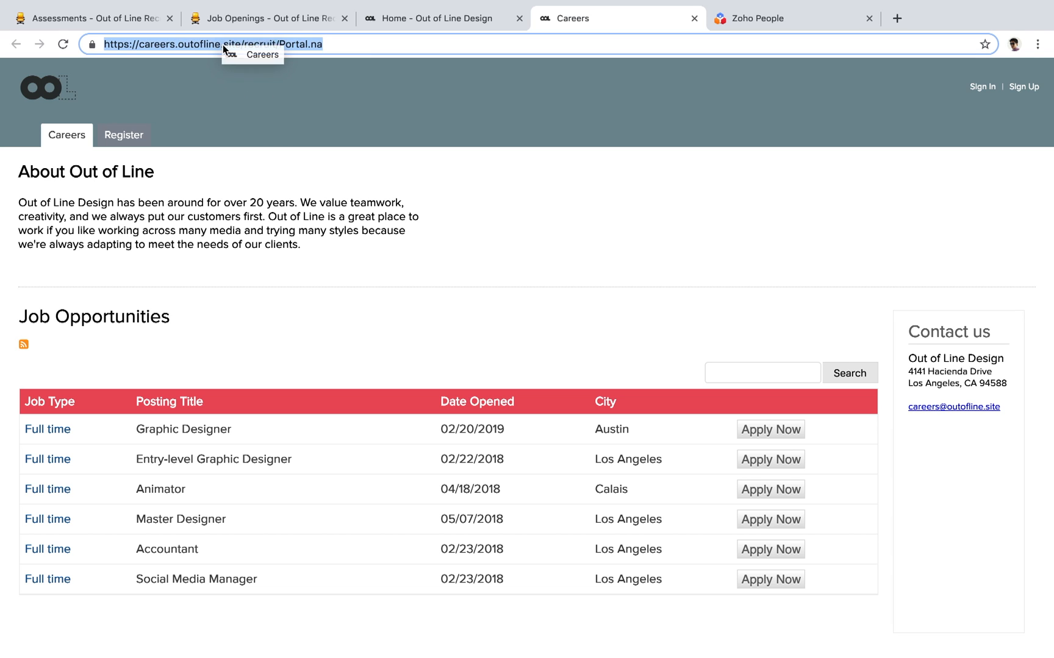
click(252, 99)
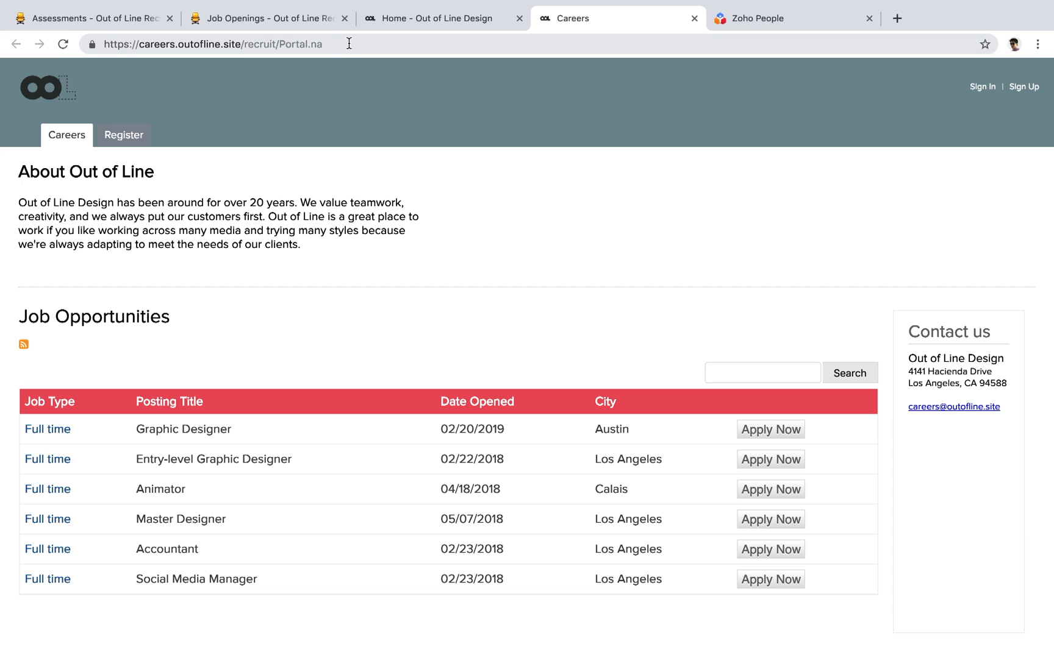
click(140, 45)
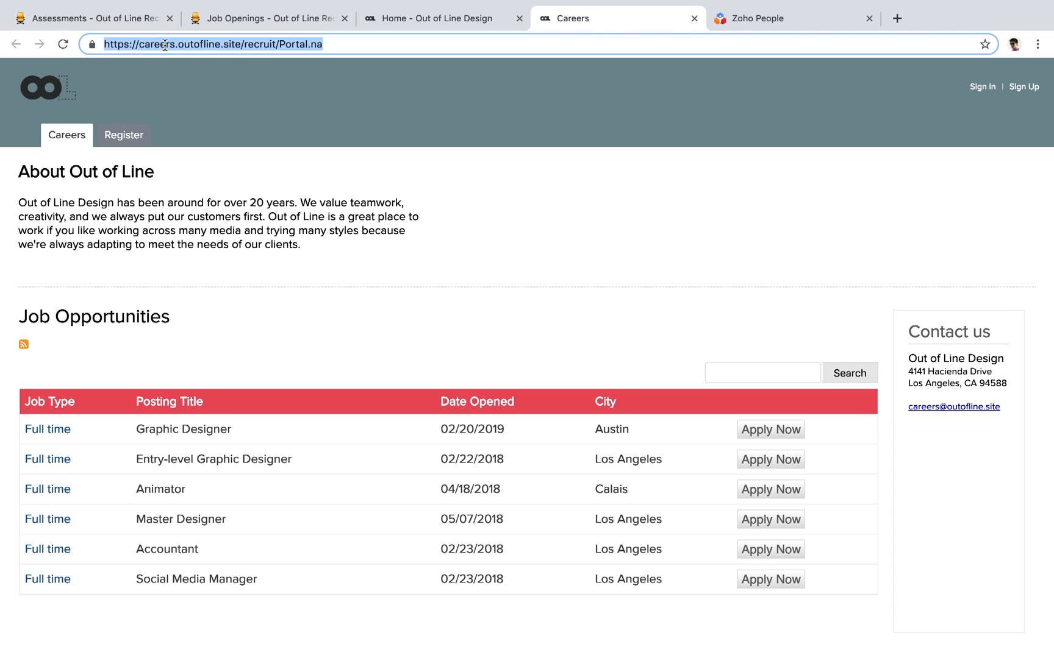
click(161, 45)
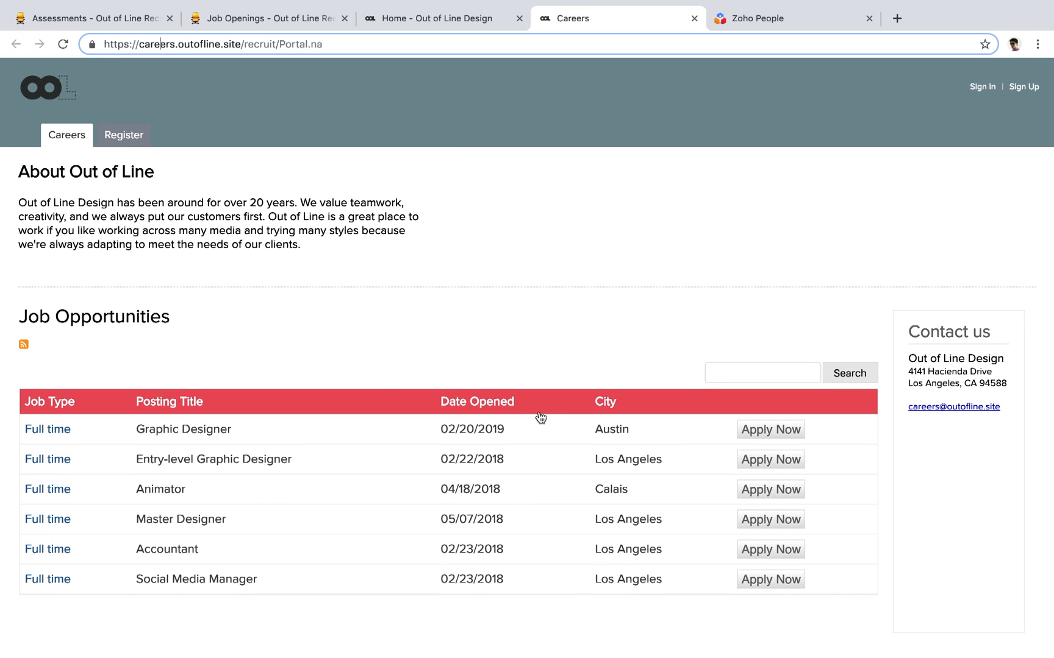
click(501, 289)
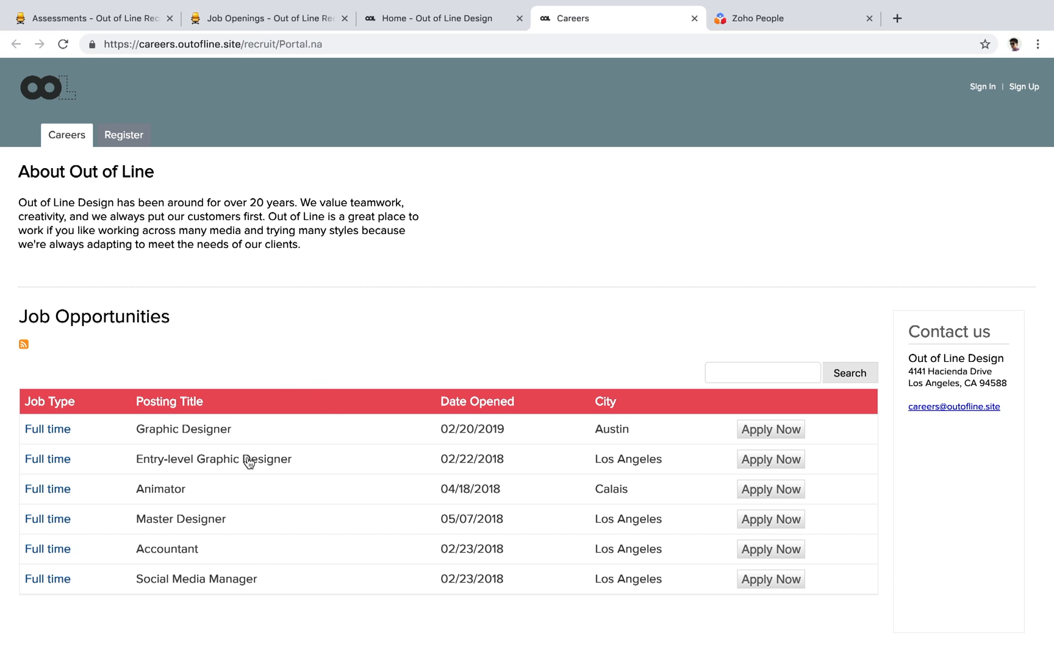
- Read through the Social Media Manager posting on the careers page and close it
click(196, 584)
scroll(383, 405, down, 3)
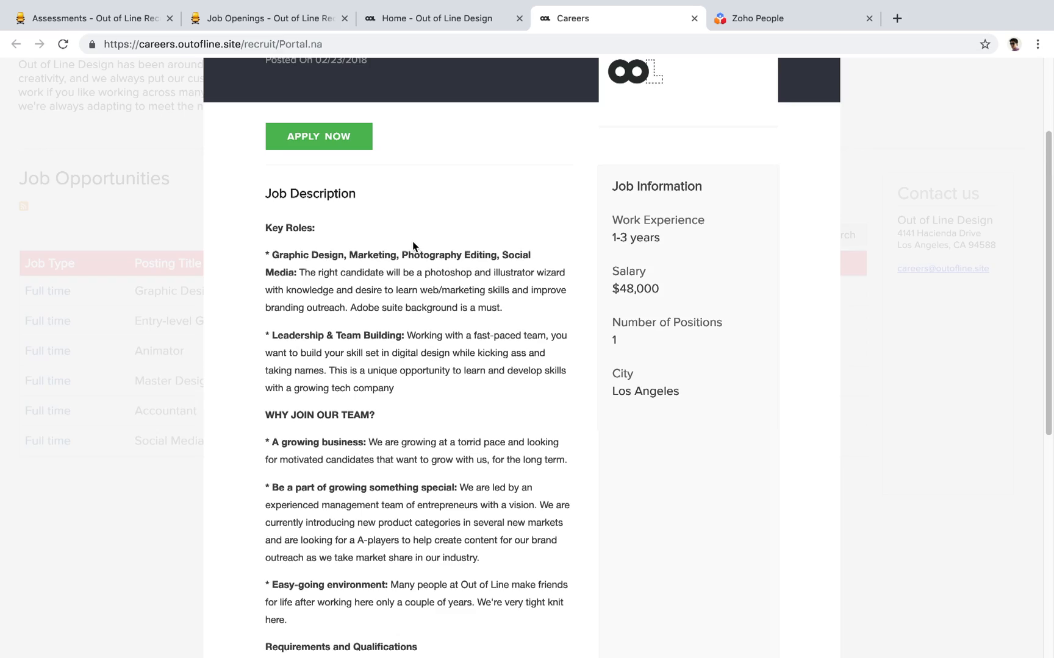
scroll(413, 243, down, 7)
scroll(413, 242, down, 3)
scroll(411, 240, up, 10)
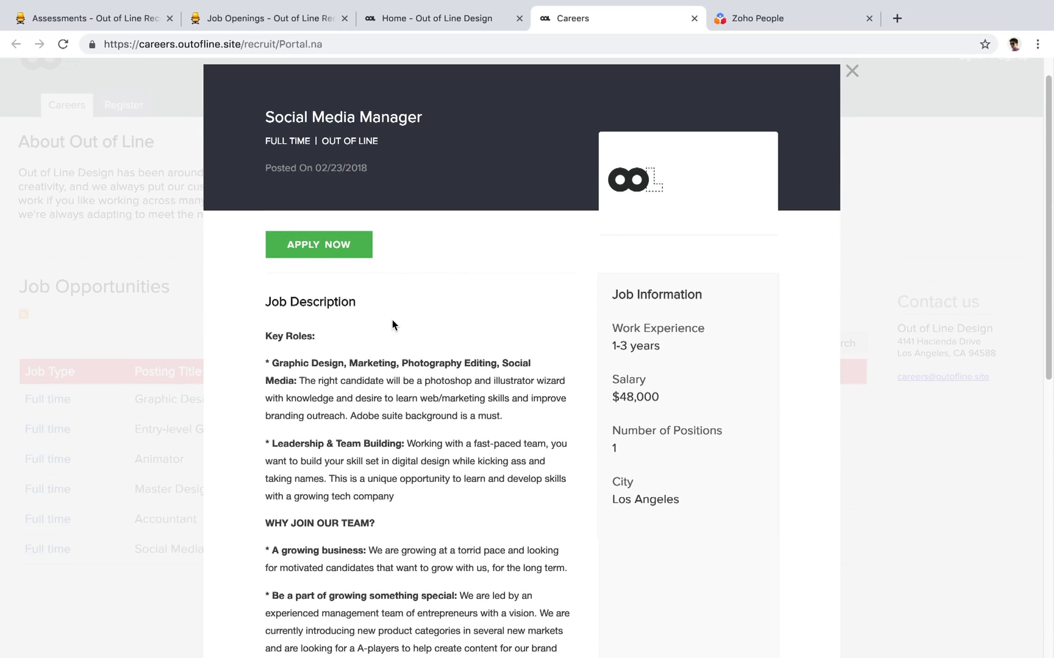
scroll(393, 323, up, 1)
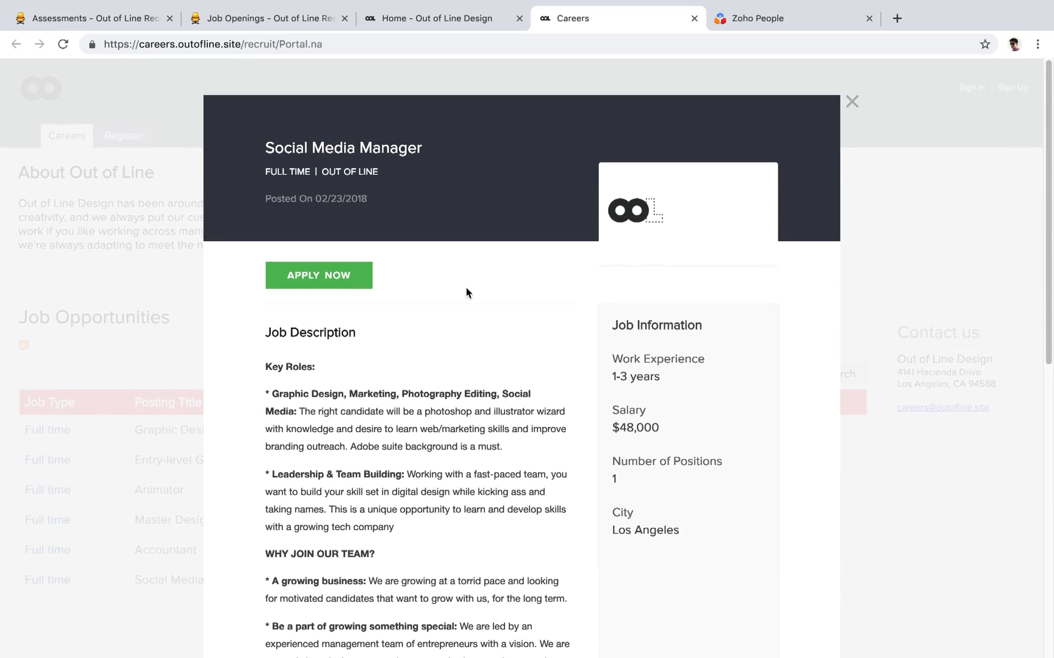
click(851, 101)
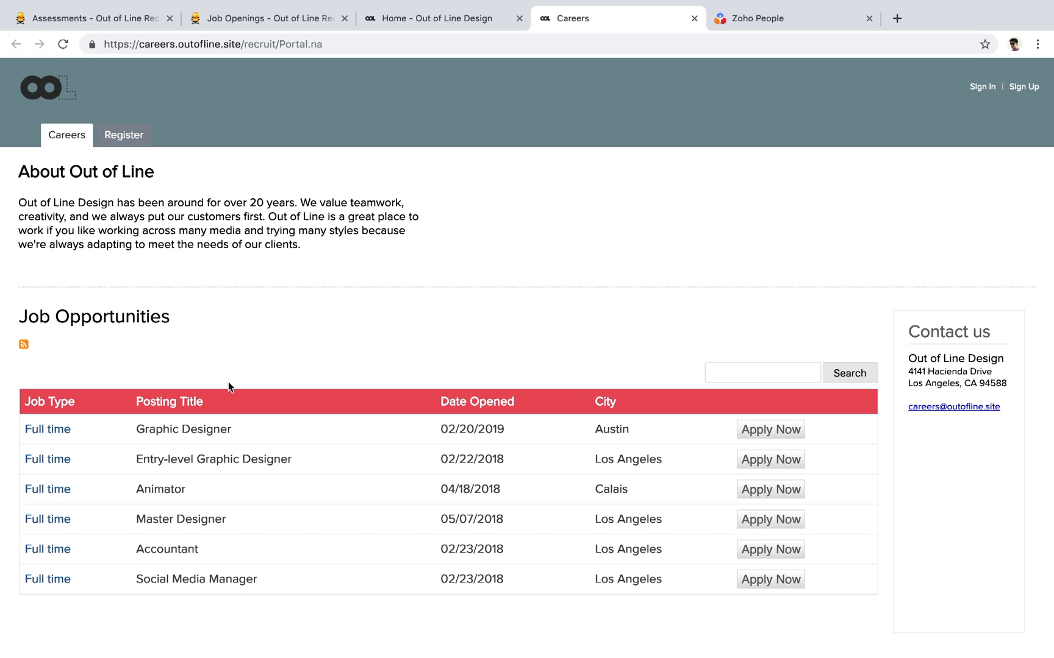
- Open the Graphic Designer posting on the careers page and sign up to apply with the candidate's email address
click(223, 435)
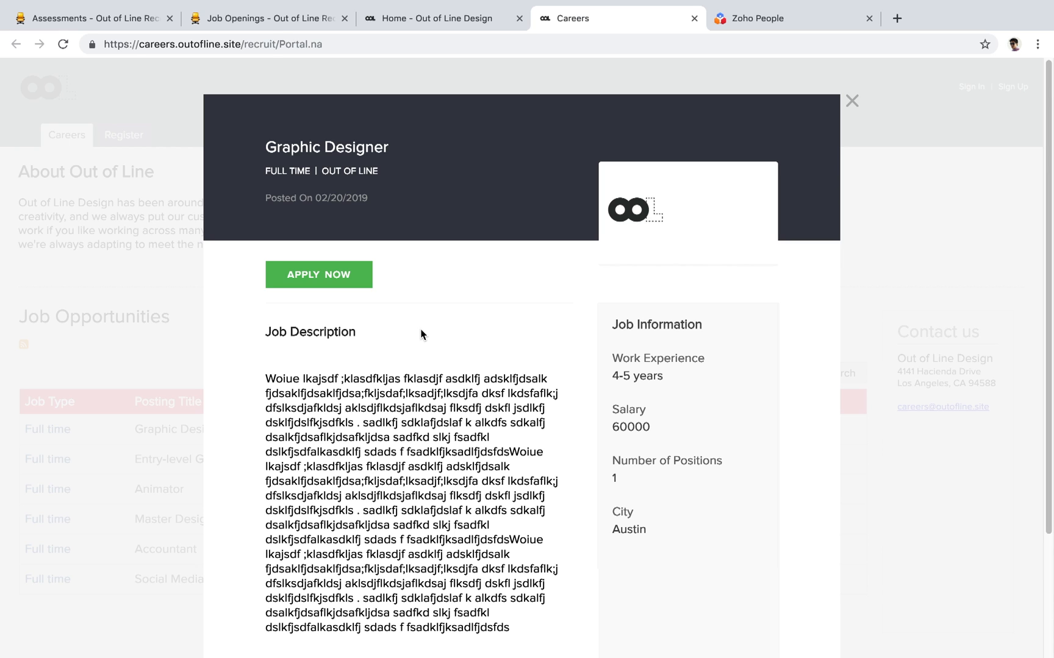
click(356, 283)
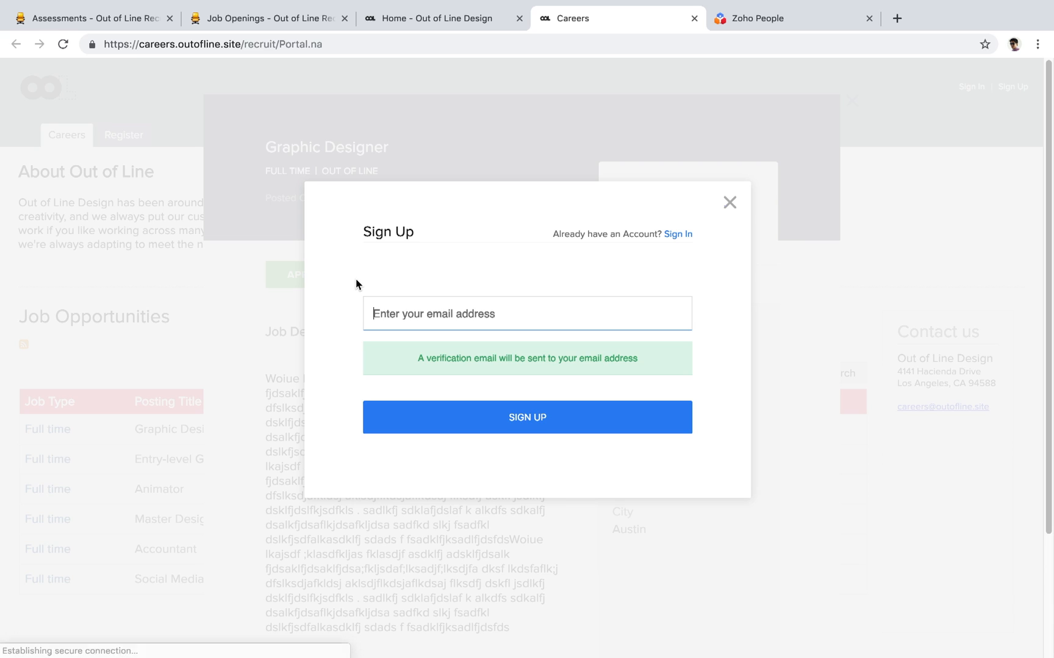
click(415, 314)
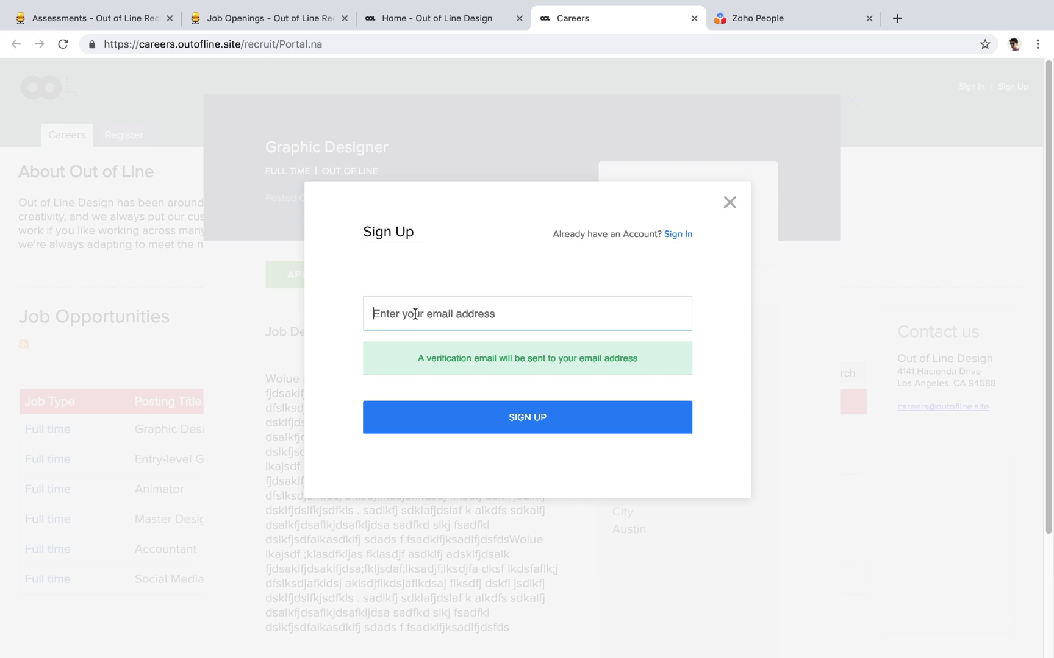
text(joshjobgu)
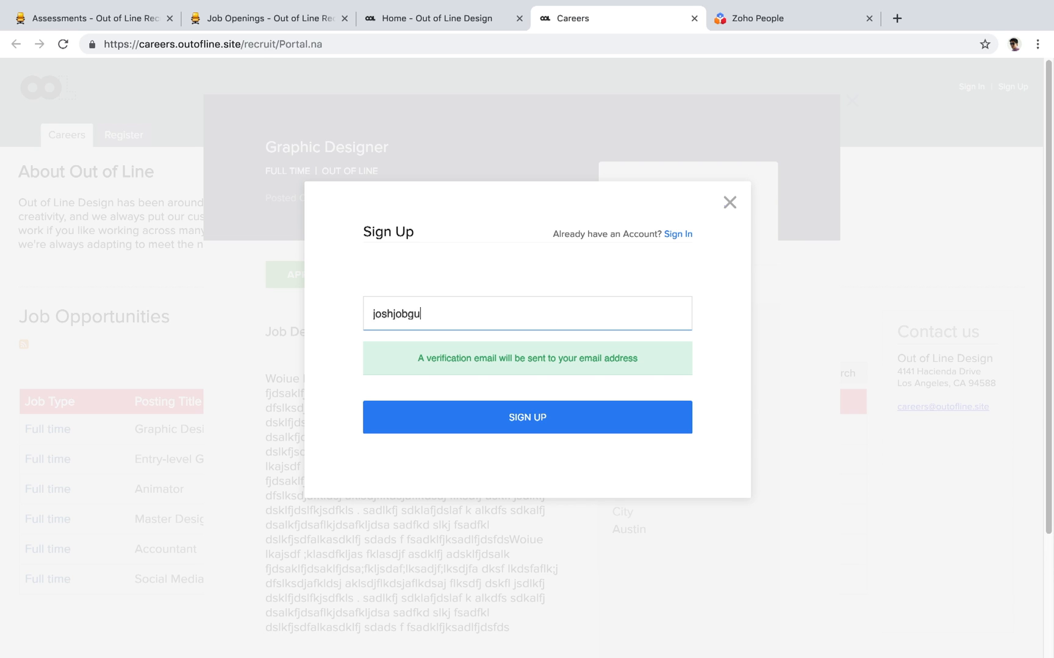
text(y@example.com)
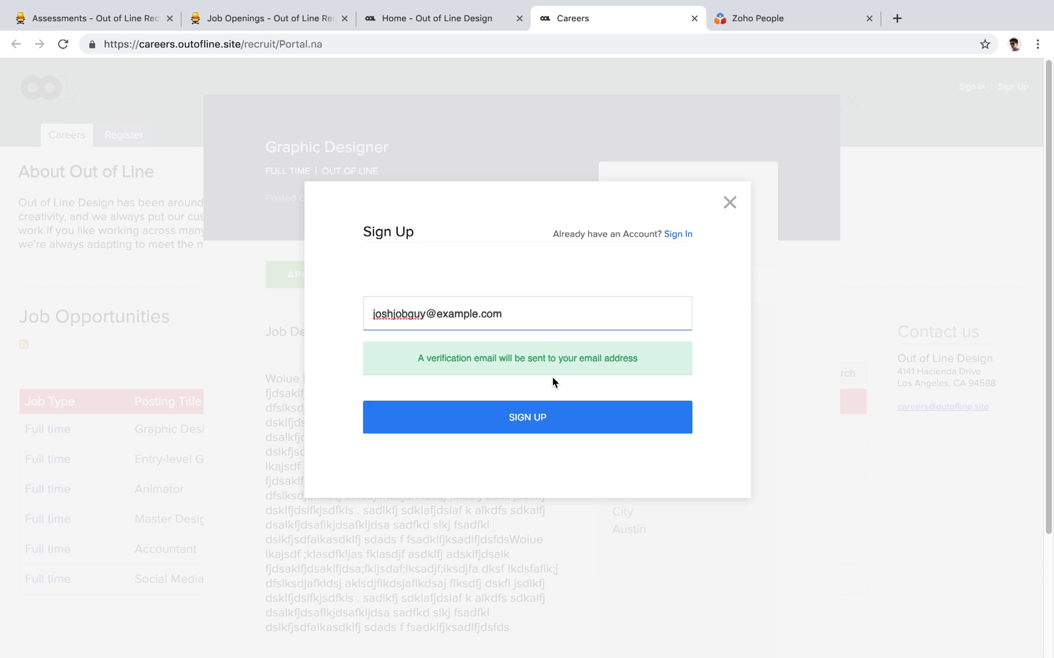
click(547, 420)
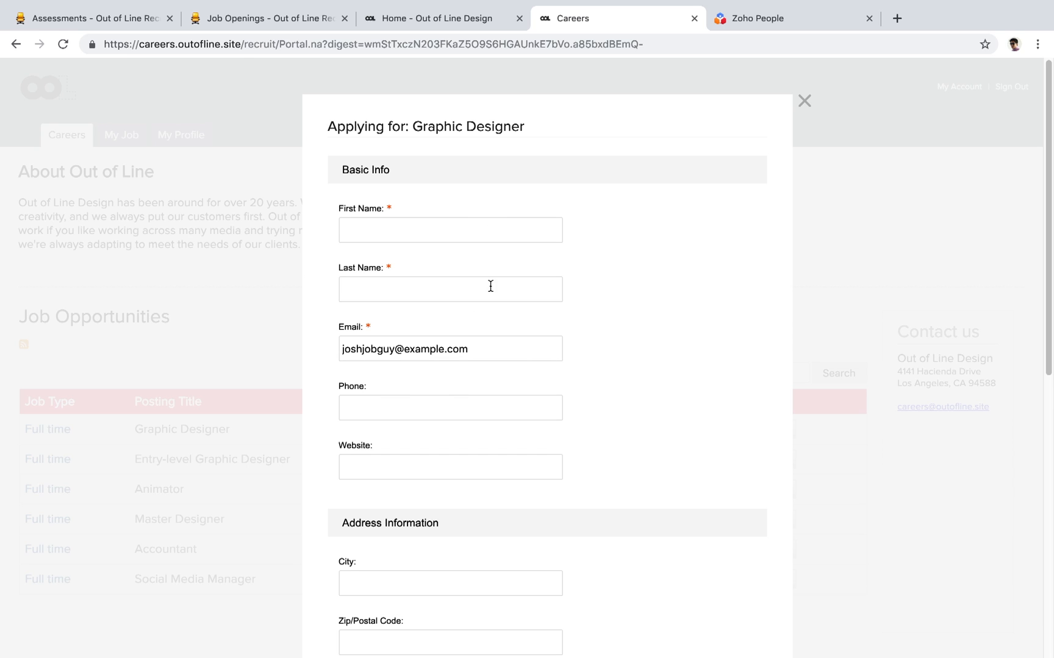
- Enter the candidate's first and last name in the application's Basic Info section
click(493, 230)
text(Josh)
key(Tab)
text(Jobguy)
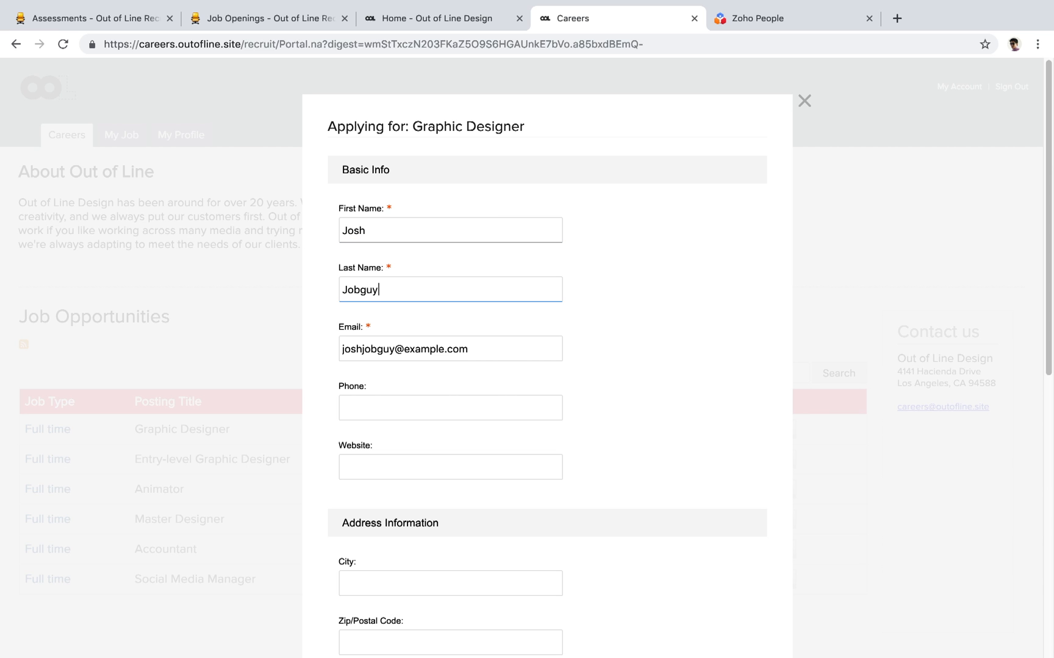
- Preview the graphic-design-resume file, attach it as the application's resume and continue to the pre-screening assessment
scroll(593, 272, down, 1)
scroll(593, 272, down, 10)
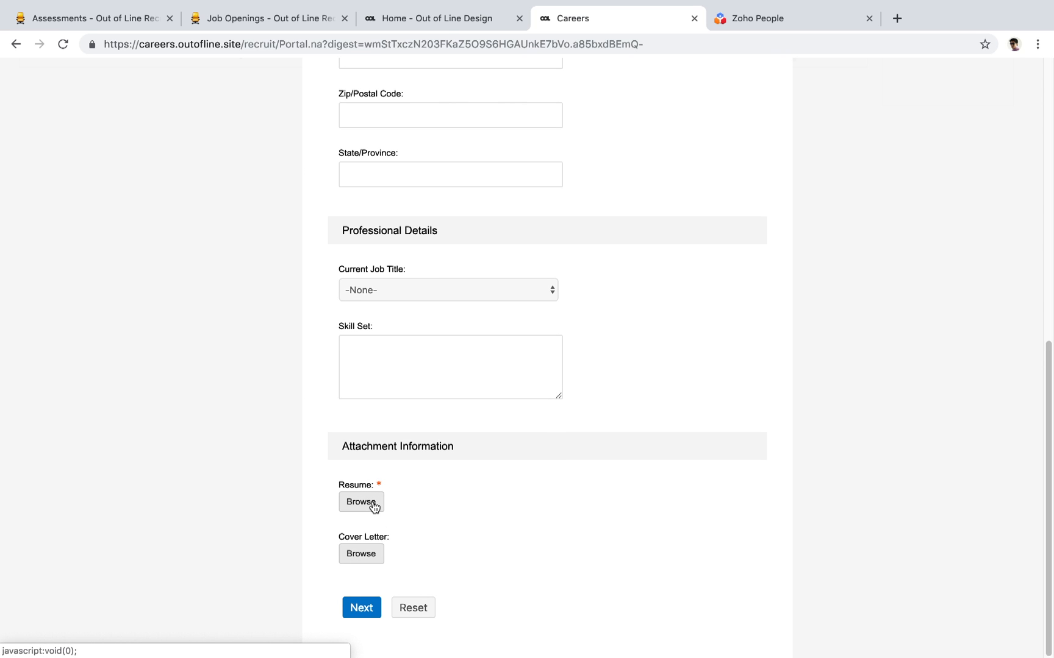
click(374, 507)
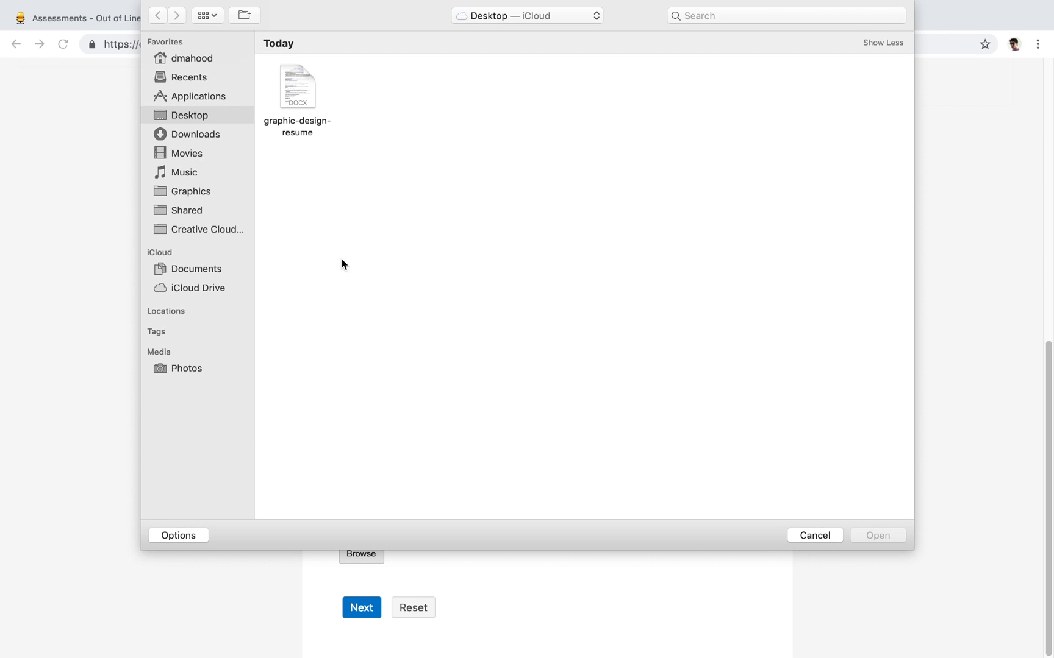
click(305, 92)
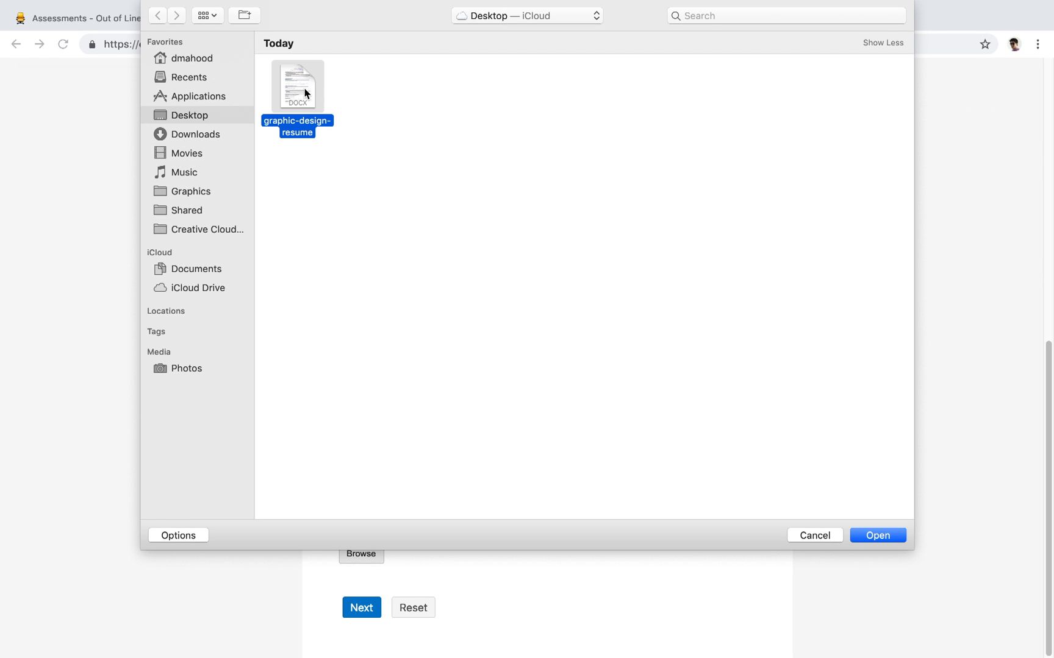
key(space)
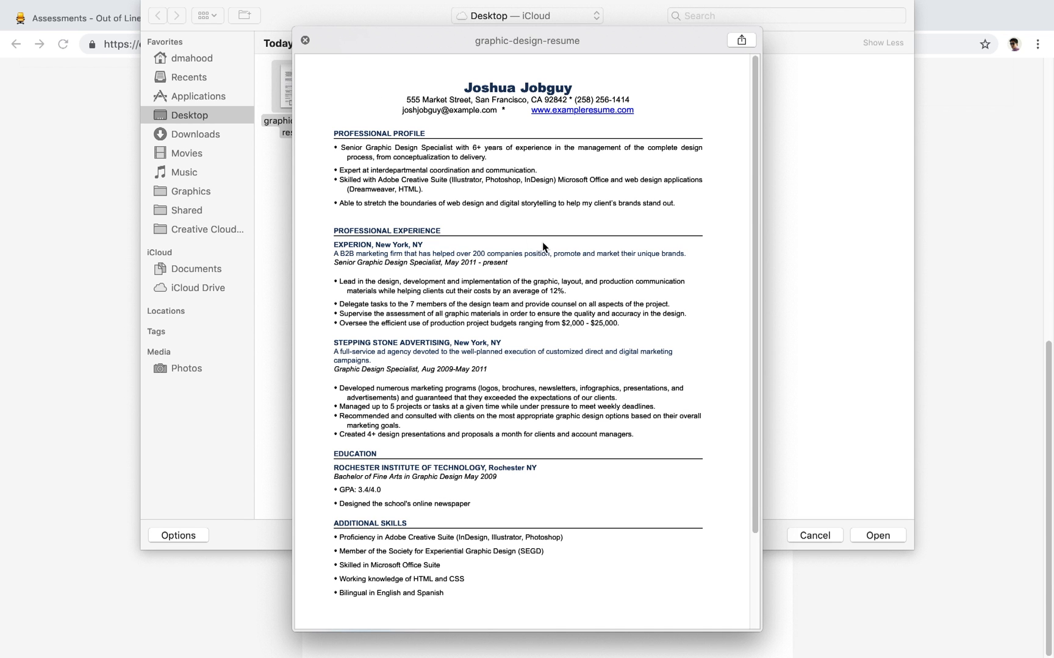
drag(760, 287, 966, 305)
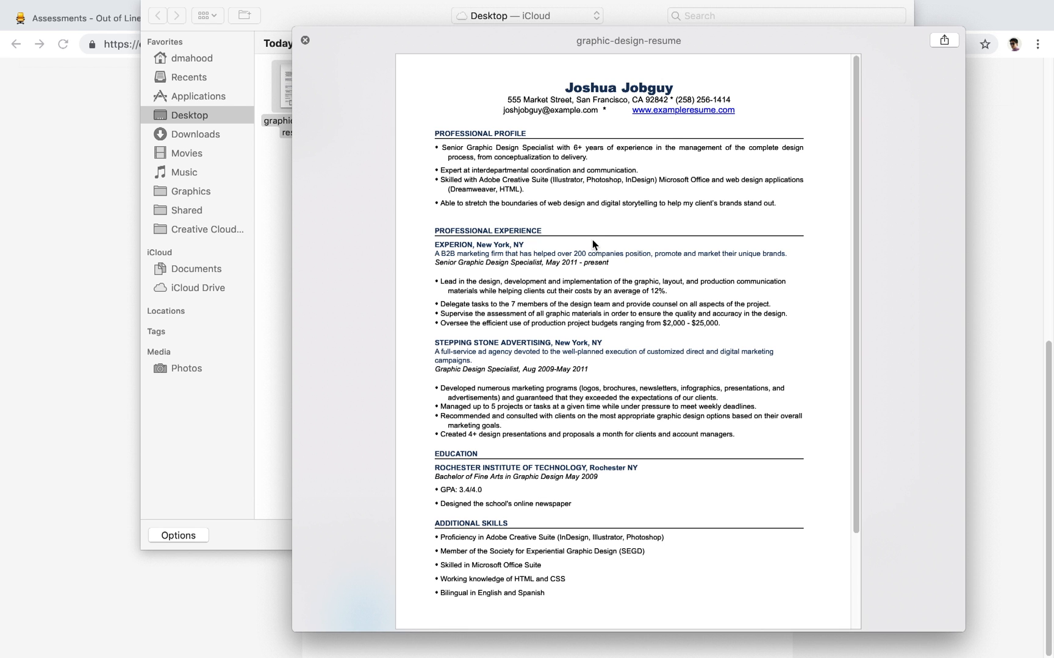
scroll(620, 254, down, 4)
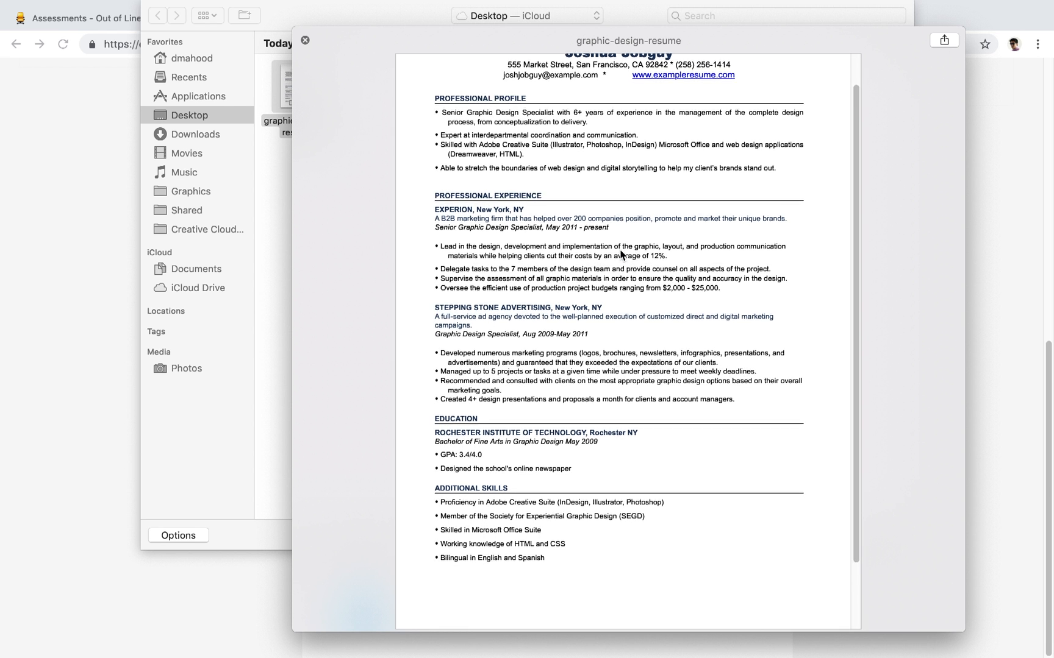
scroll(621, 255, up, 4)
key(space)
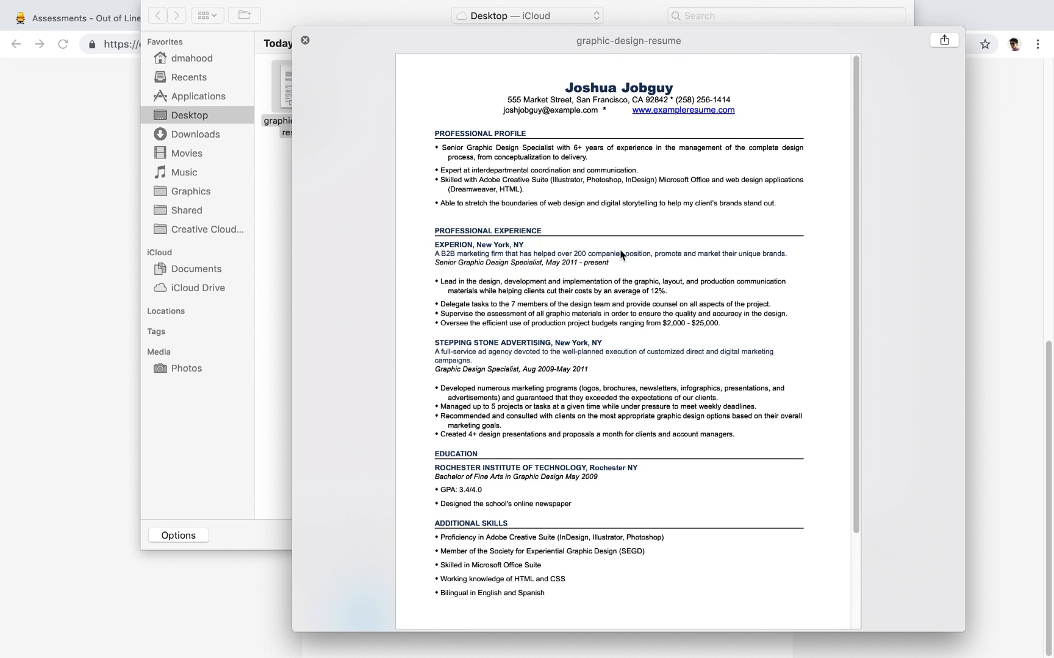
click(877, 536)
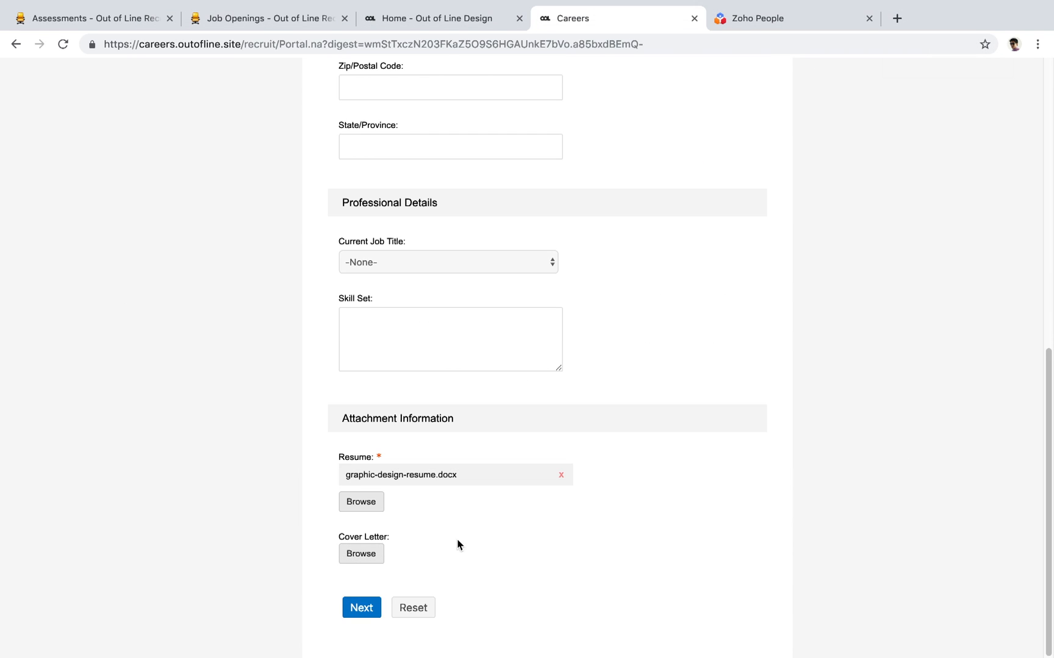
click(362, 609)
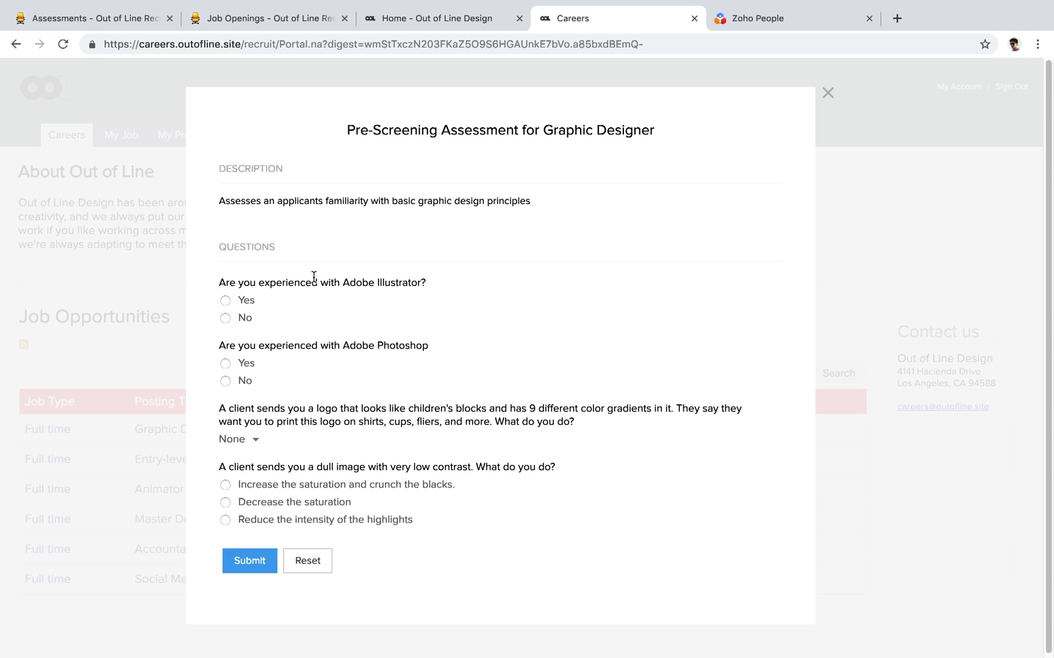
- Answer Yes for Illustrator and Photoshop, choose black-and-white logo printing and Decrease the saturation, then submit the assessment and close the acknowledgement
click(225, 302)
click(225, 364)
click(238, 438)
click(255, 486)
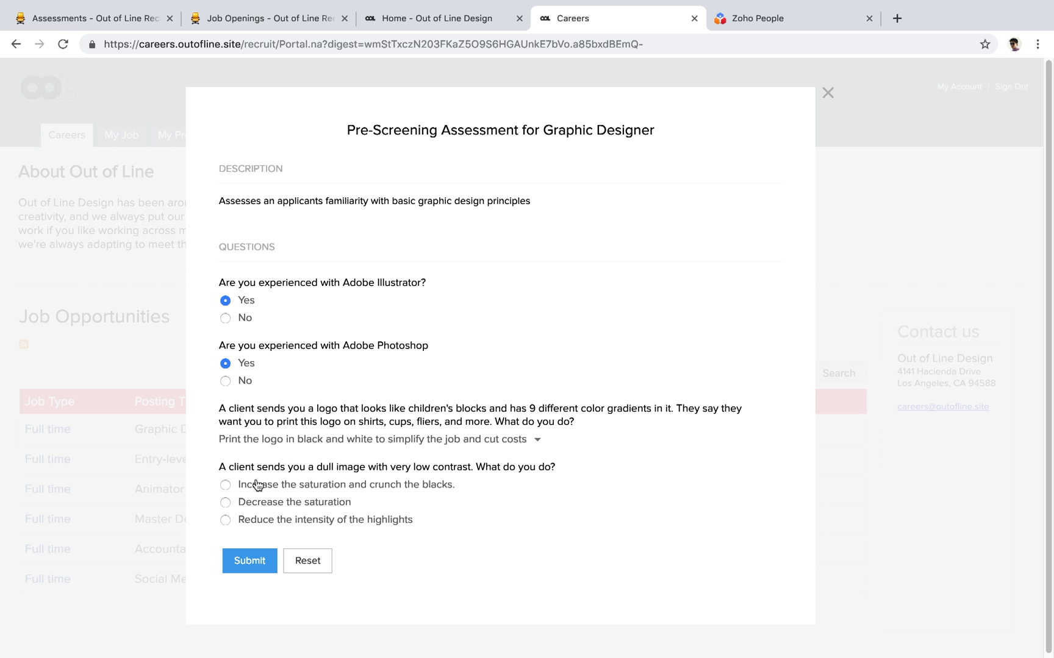
click(225, 503)
click(253, 565)
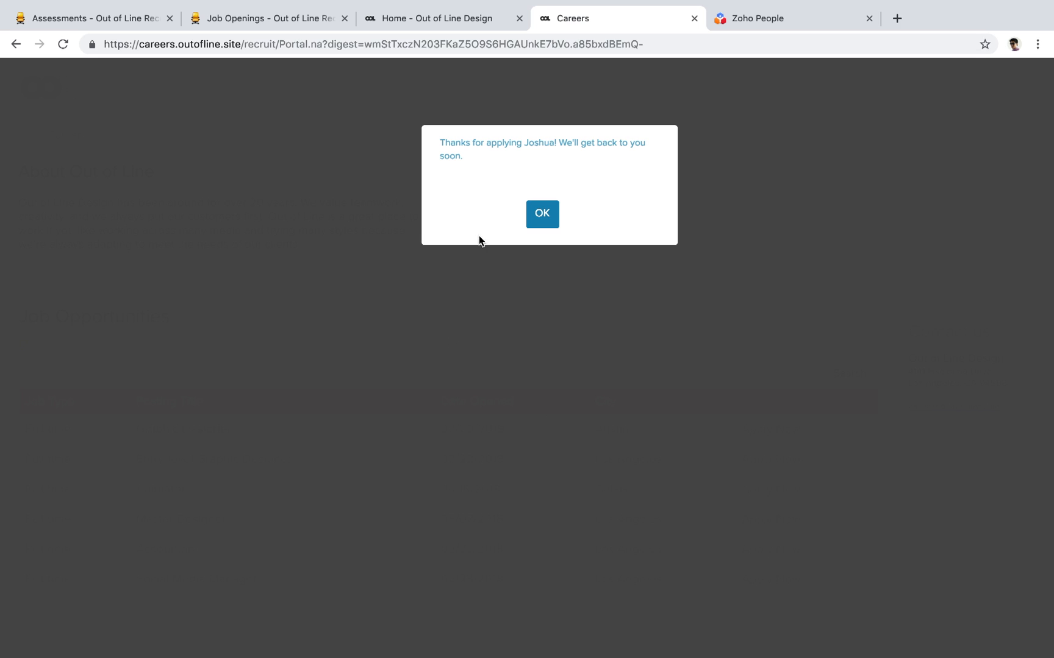
click(541, 215)
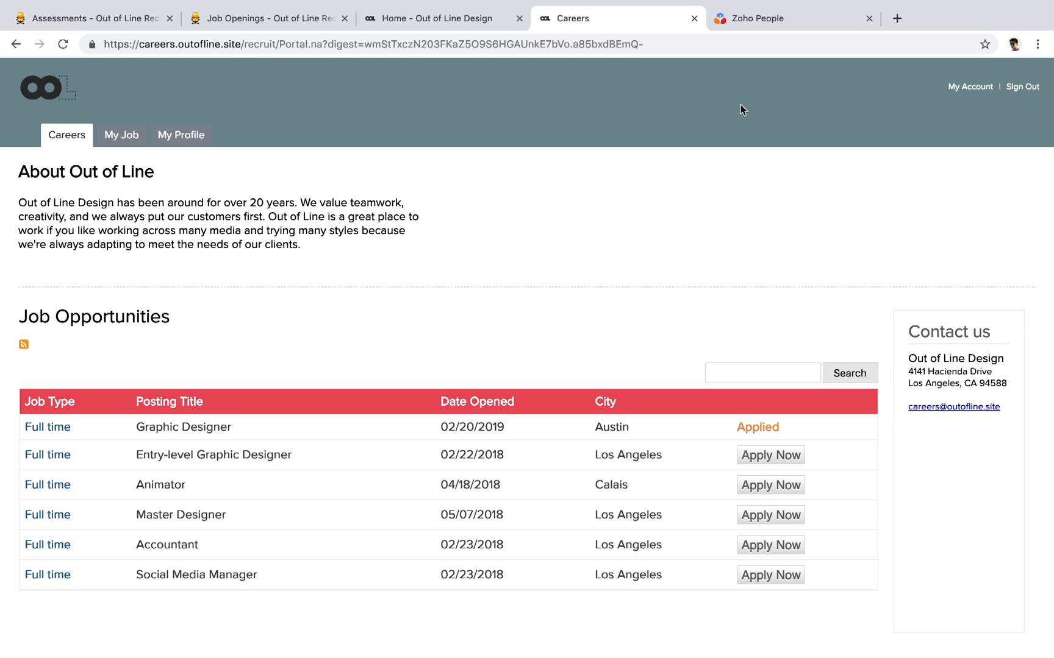
- Switch back to Zoho Recruit, list all candidates and open the record of the new Graphic Designer applicant
mouse_move(742, 431)
click(285, 23)
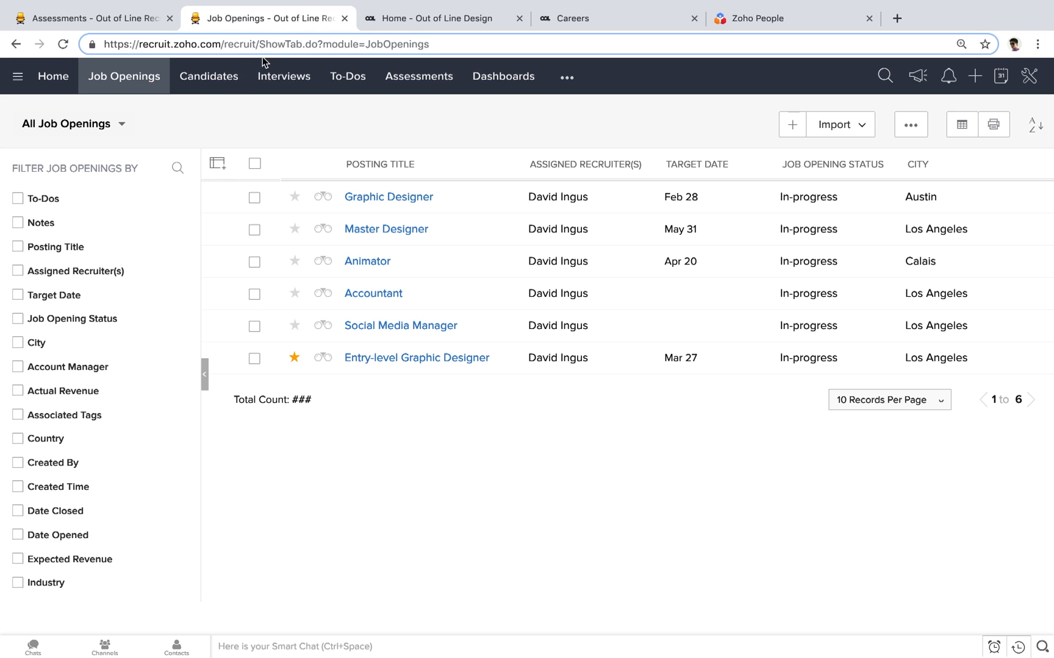
click(223, 81)
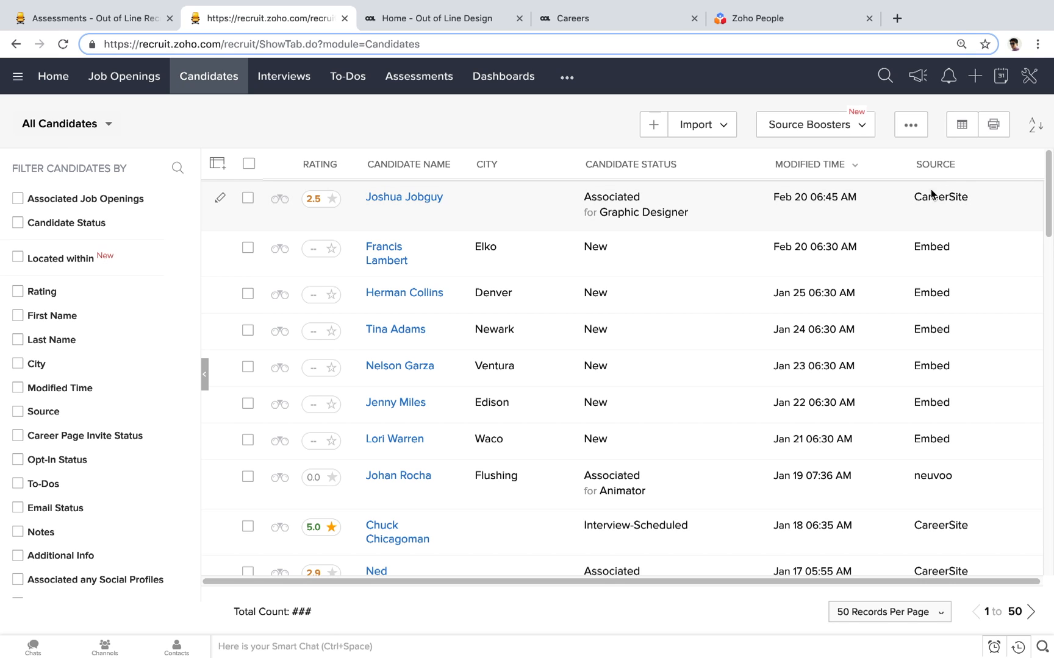
click(412, 198)
click(414, 217)
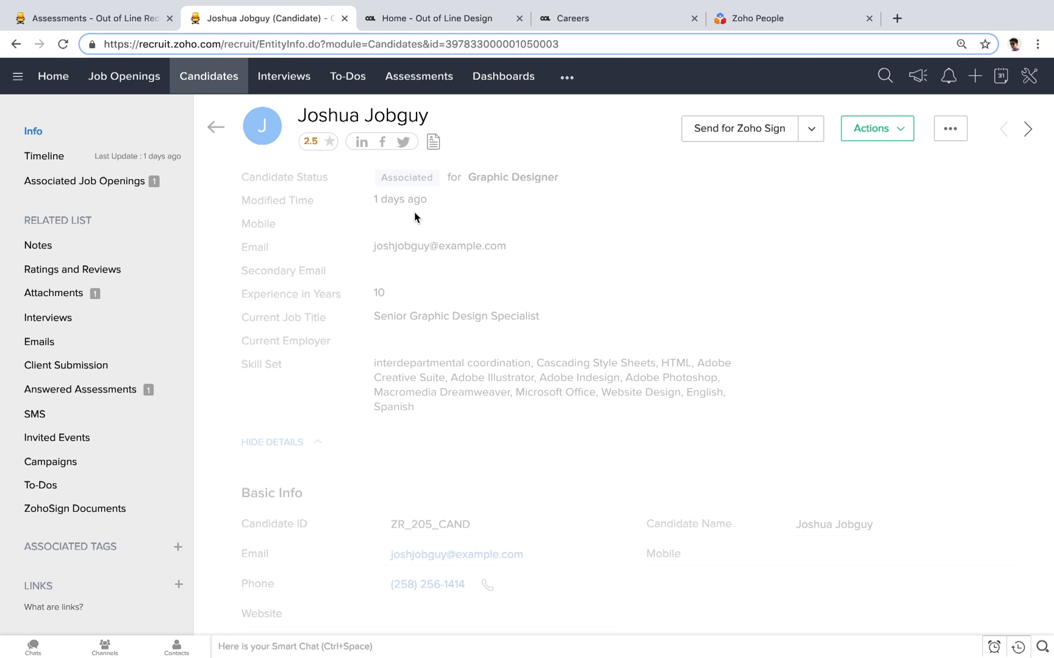
- Examine the applicant's record, including the skill set and the address, professional, educational and experience details
scroll(415, 217, down, 3)
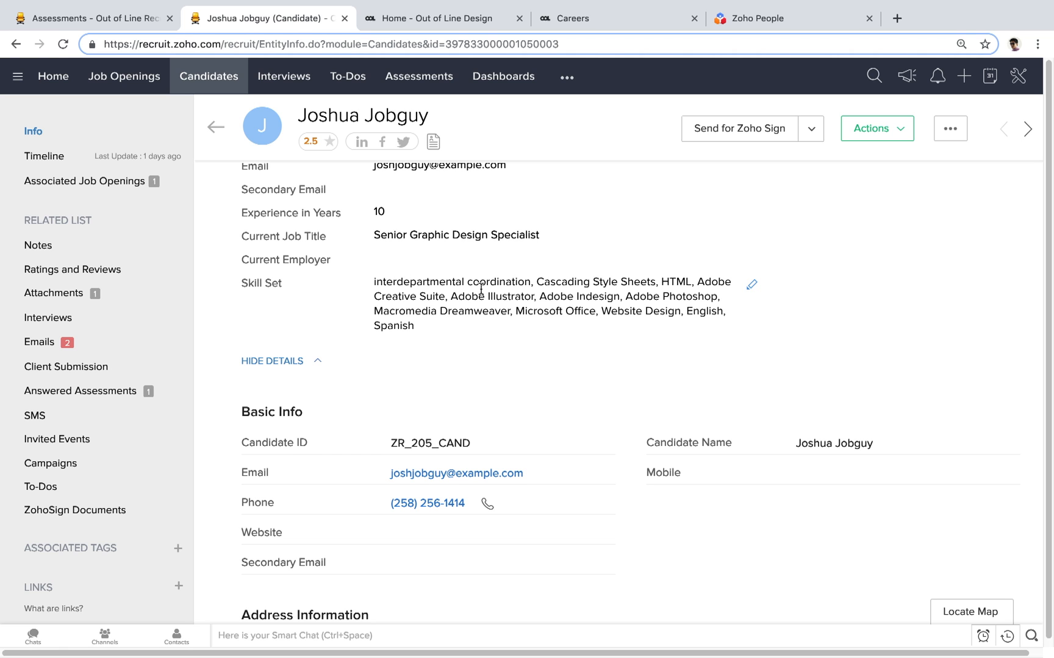
scroll(487, 289, down, 3)
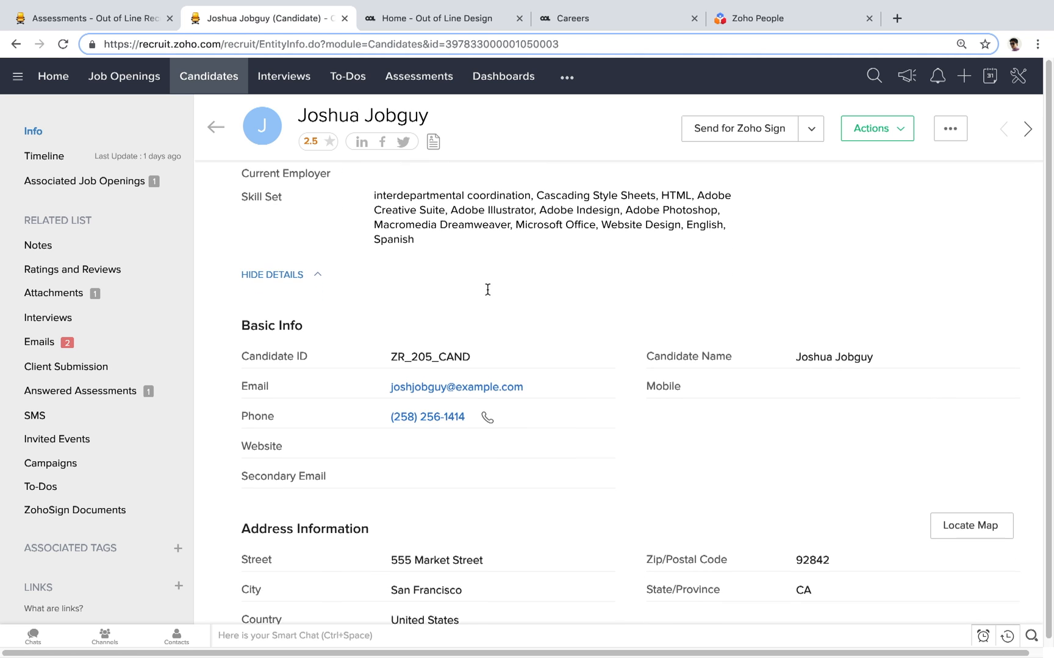
scroll(449, 394, down, 5)
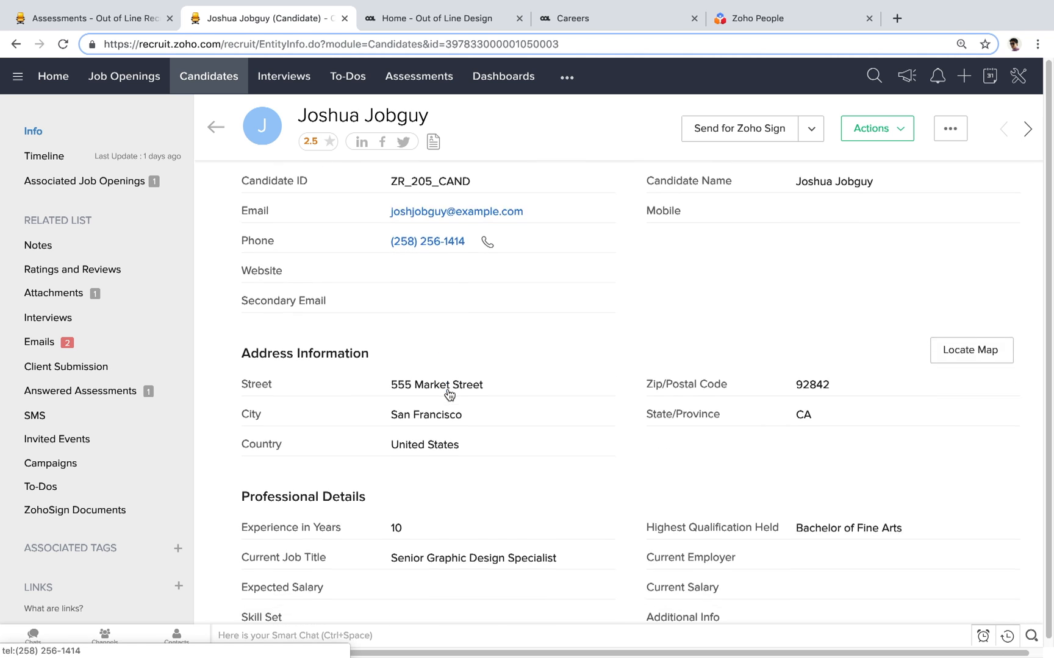
scroll(493, 390, down, 2)
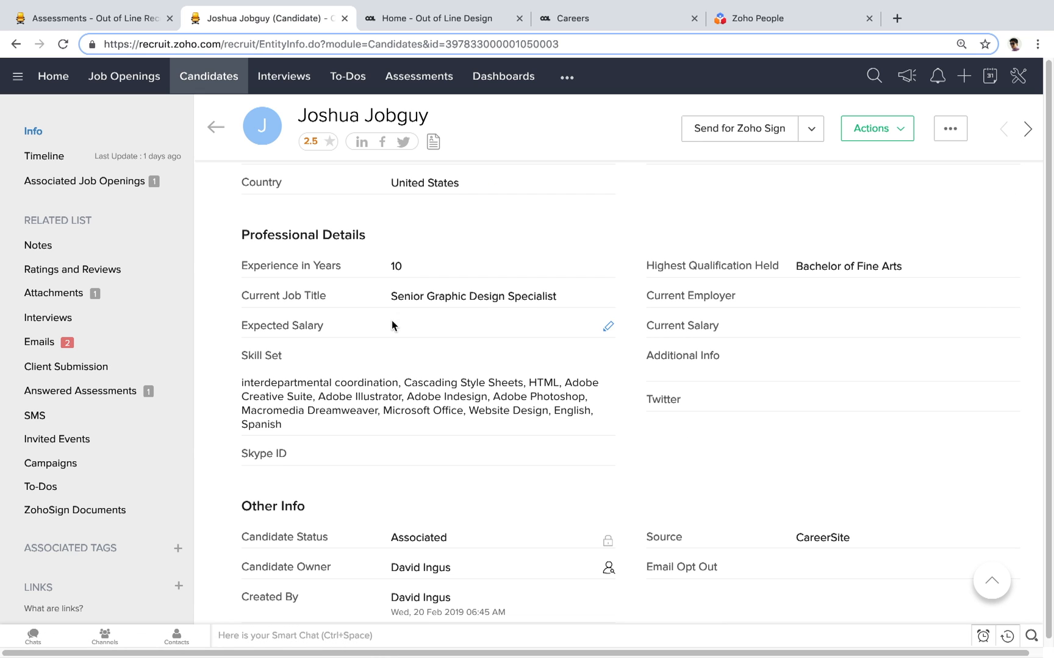
scroll(377, 330, down, 7)
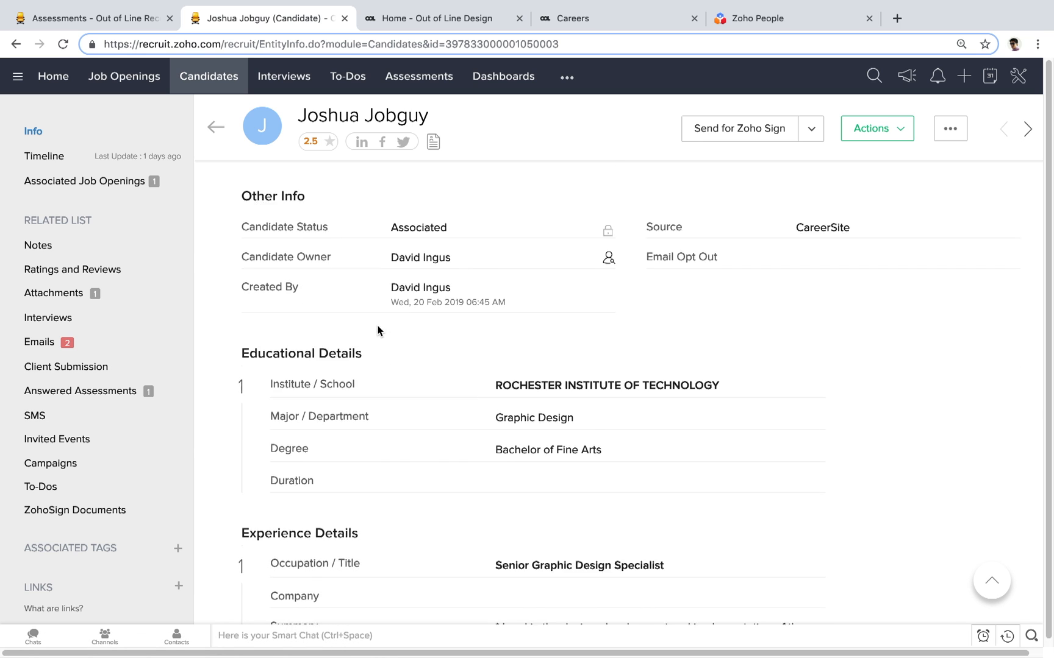
scroll(462, 302, down, 3)
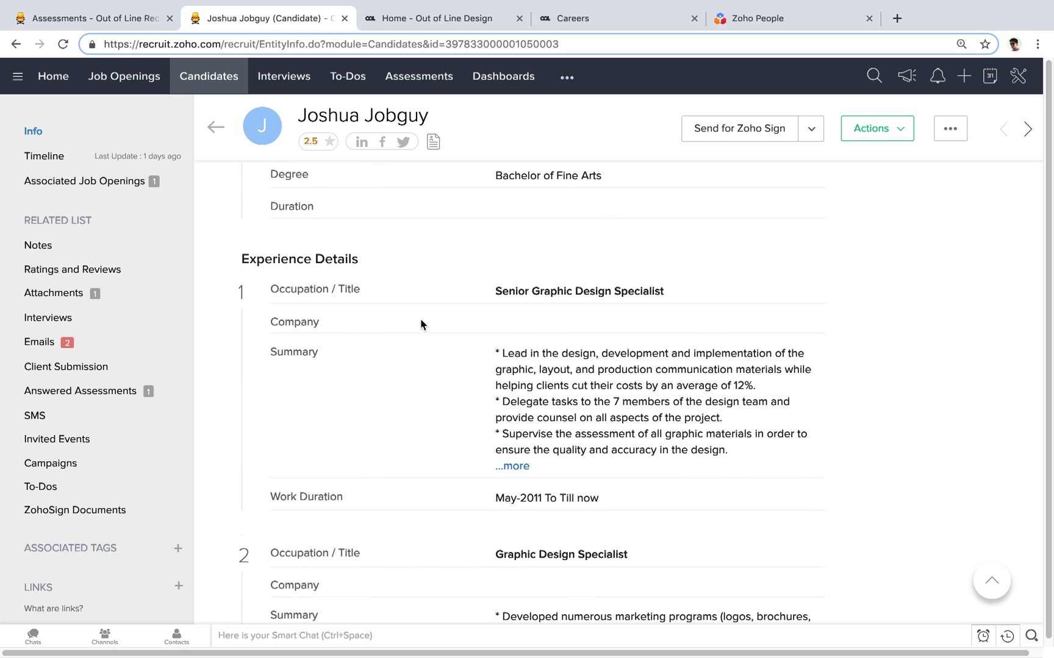
scroll(506, 329, down, 2)
scroll(510, 328, down, 1)
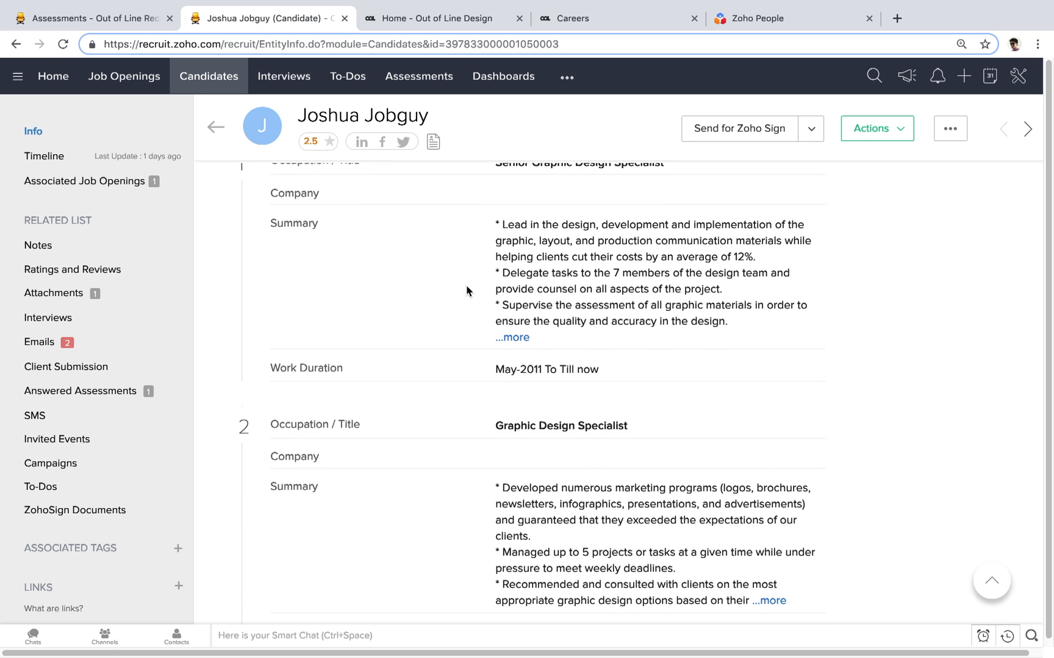
scroll(422, 279, up, 1)
scroll(451, 324, right, 1)
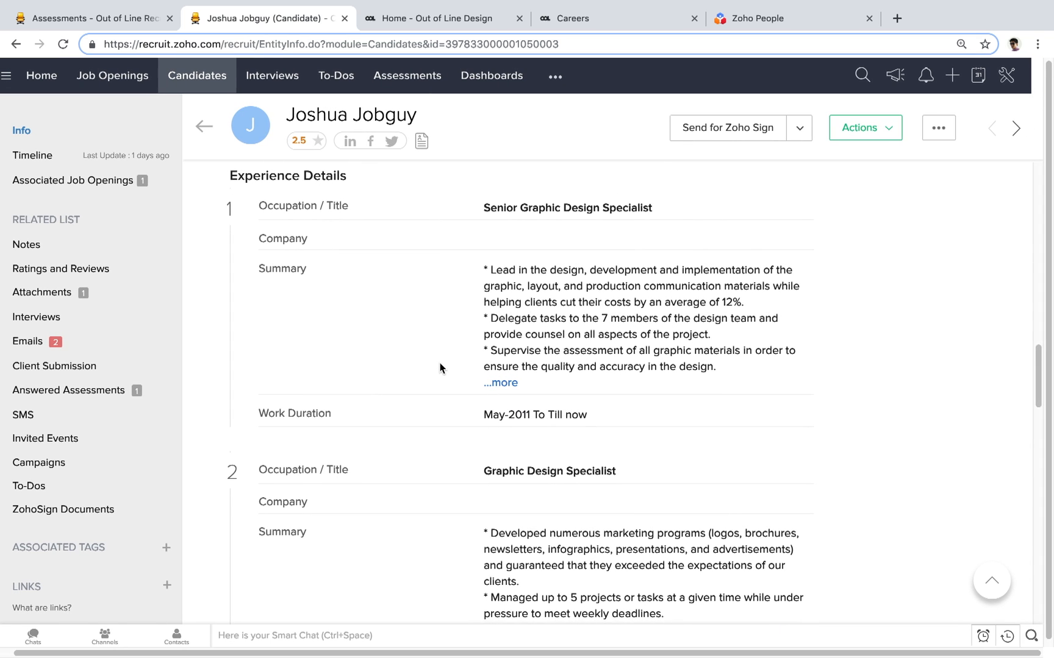
scroll(439, 367, down, 5)
scroll(439, 363, up, 6)
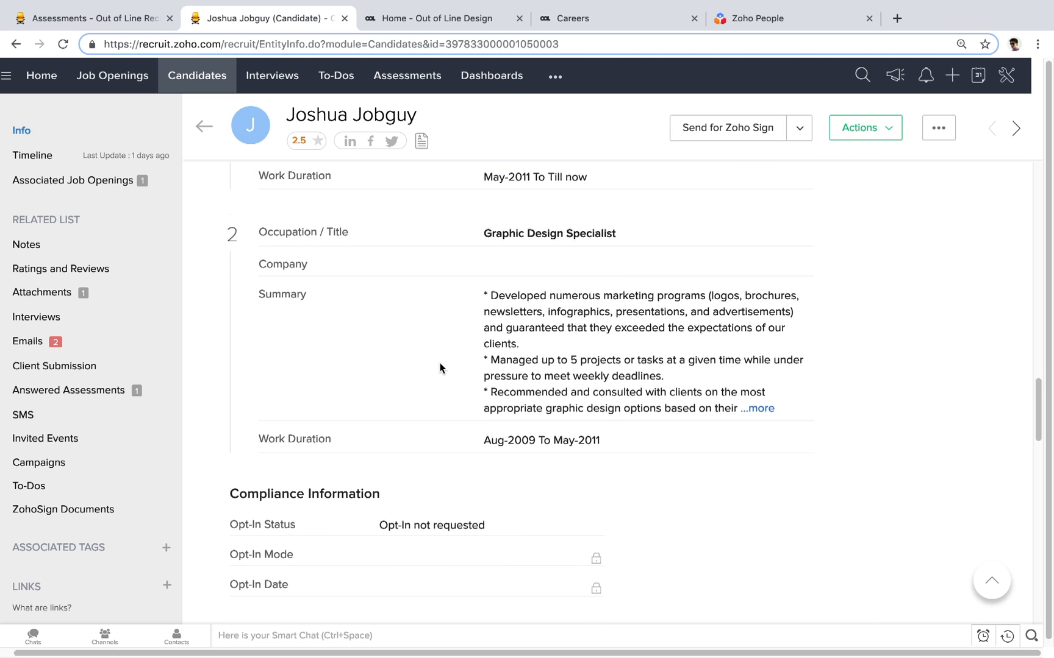
scroll(440, 364, up, 5)
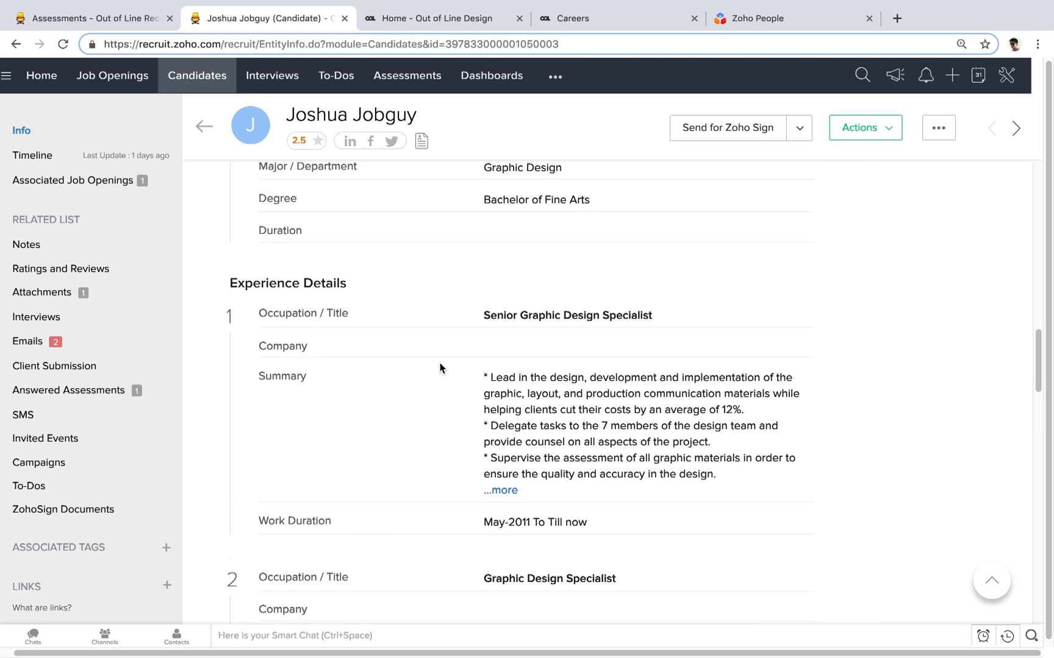
scroll(440, 366, up, 5)
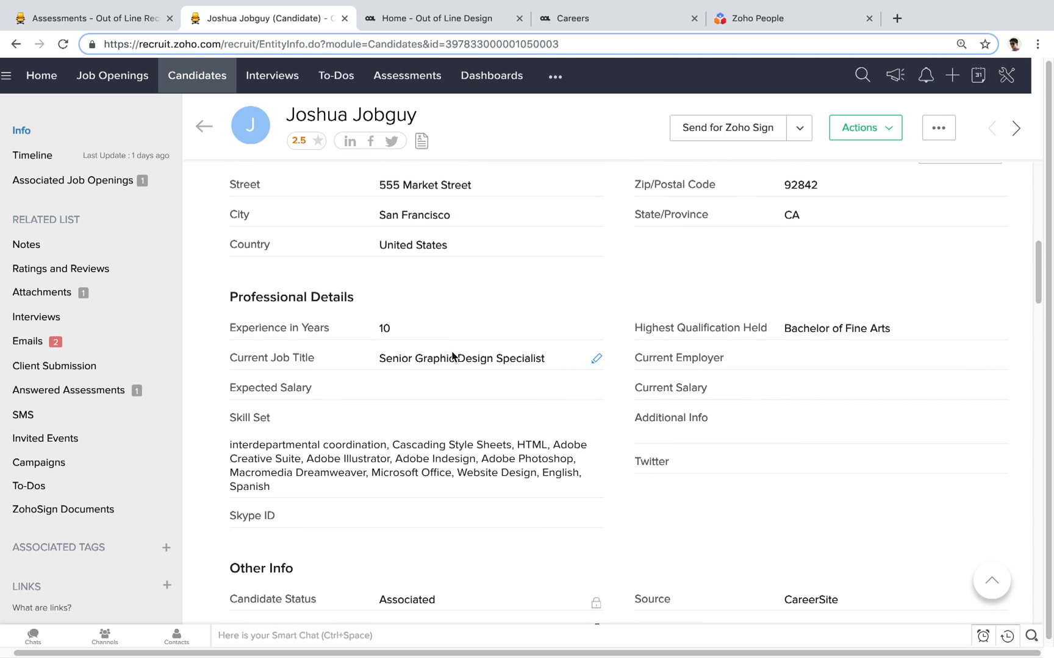
scroll(452, 354, up, 13)
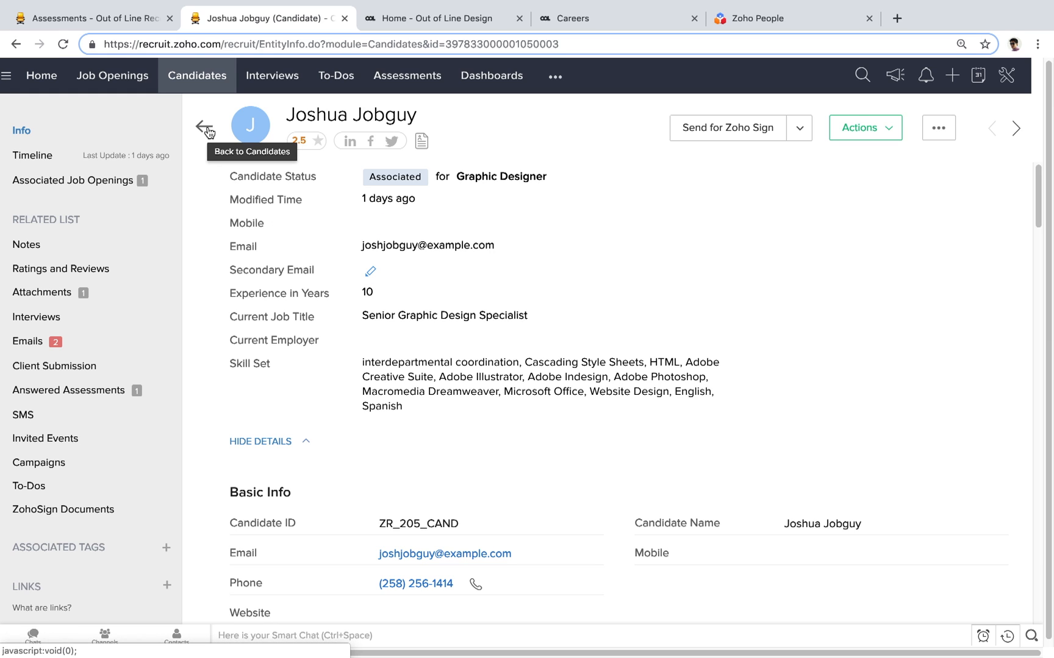
- Run an advanced search of the Candidates module for the keyword HTML
click(863, 76)
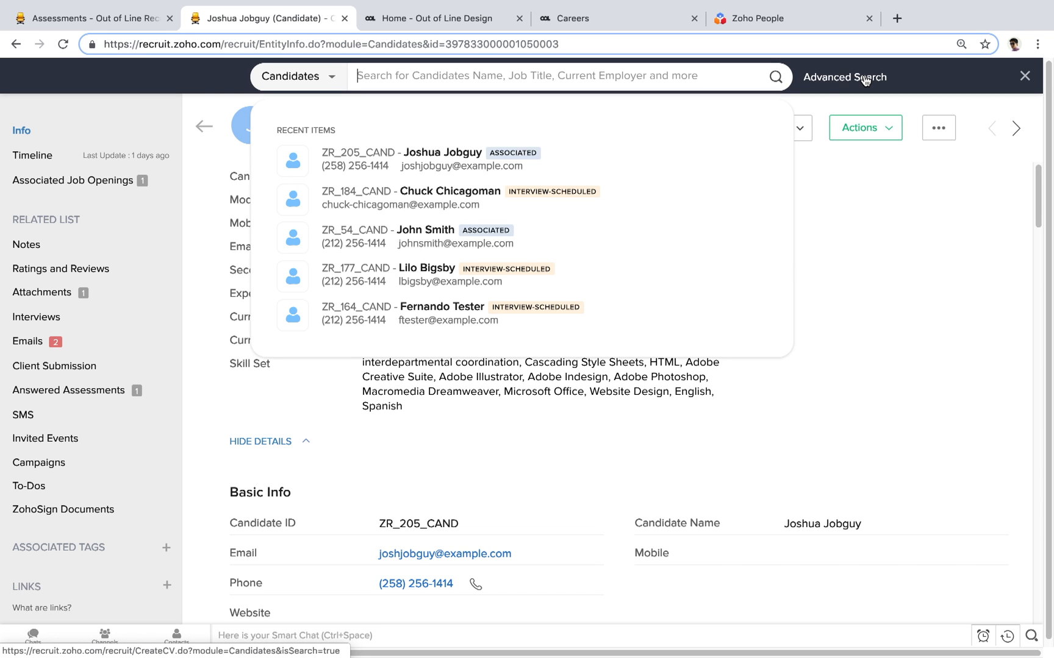
click(834, 78)
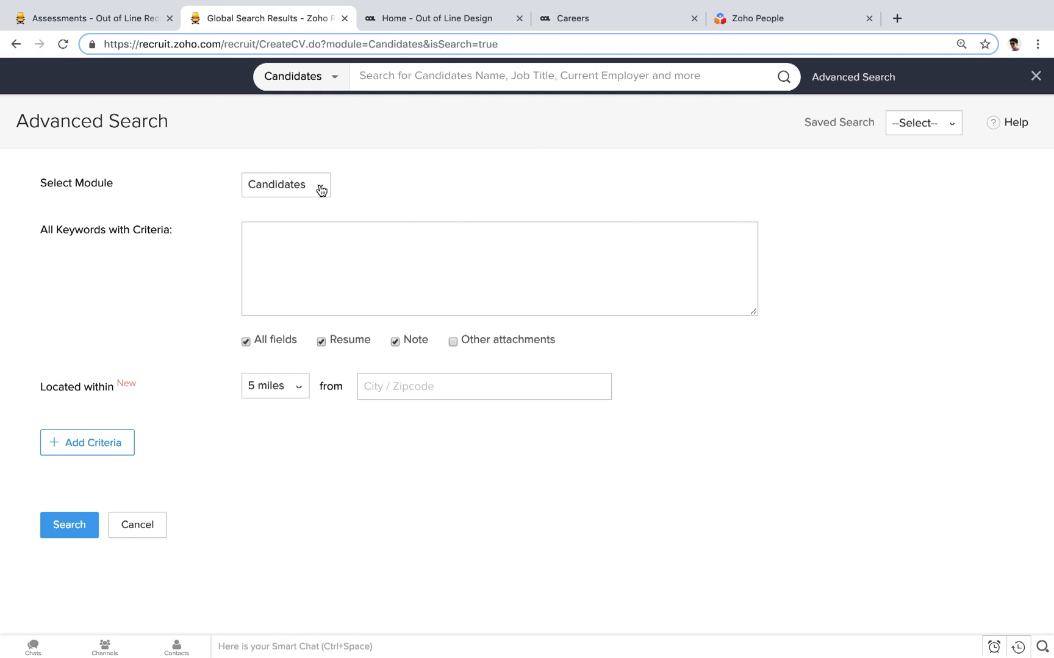
click(293, 240)
text(HTML)
click(66, 526)
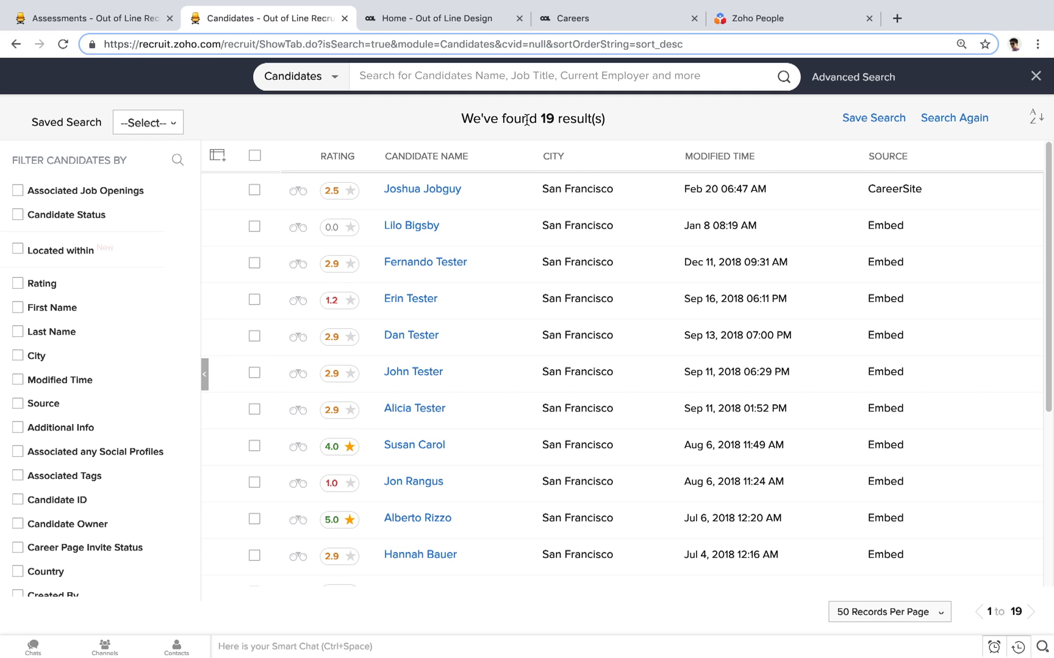
- Open the Graphic Designer applicant's record from the search results and review its attachments, emails and interviews
click(505, 192)
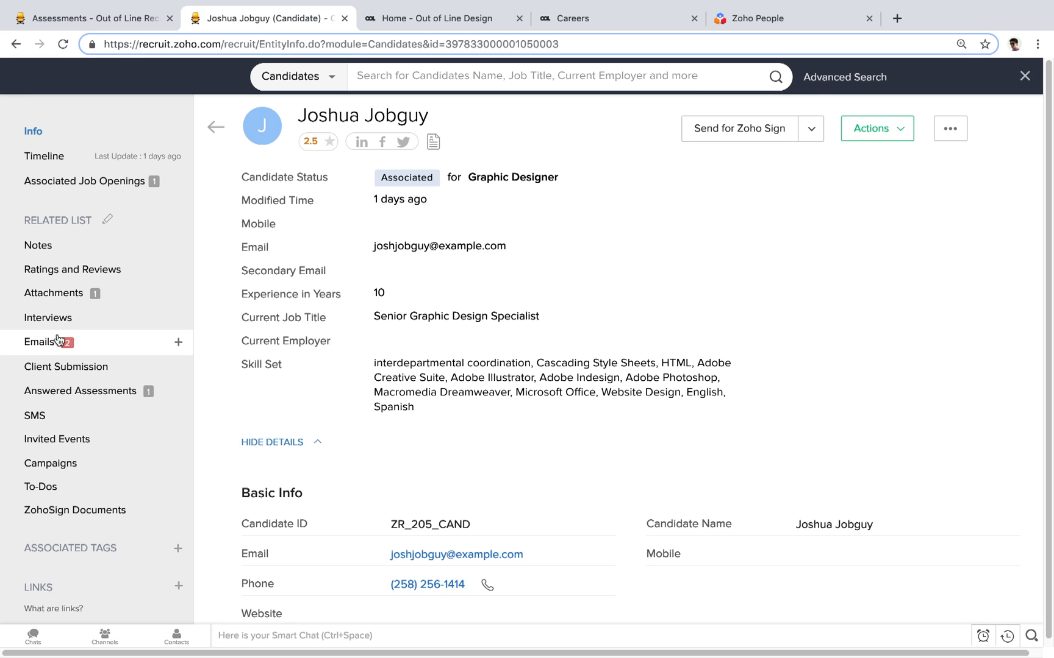
click(65, 295)
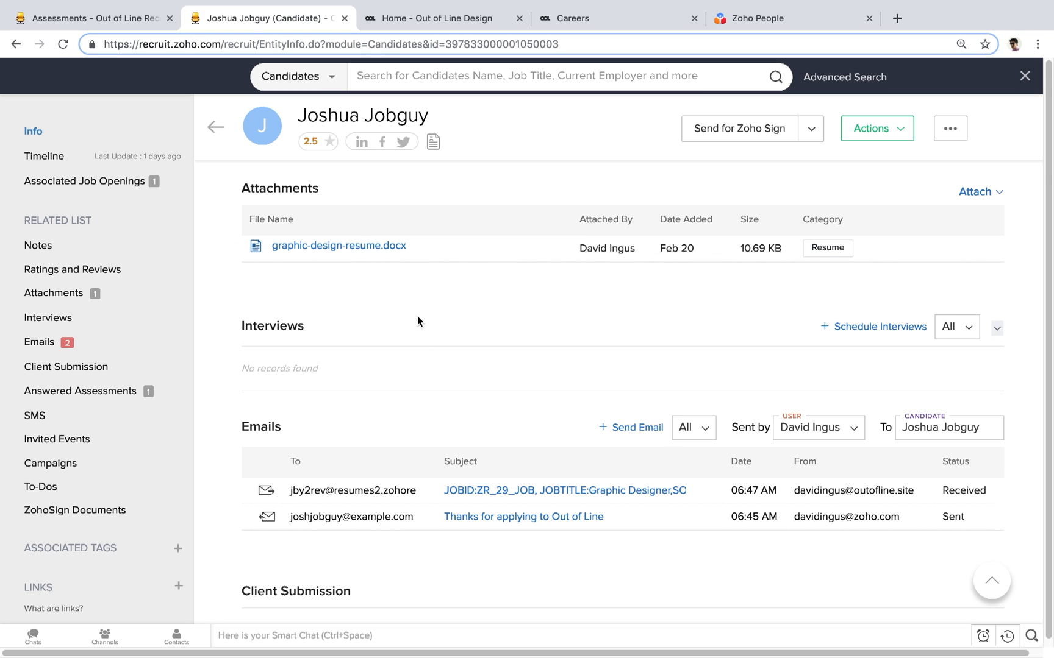
click(42, 342)
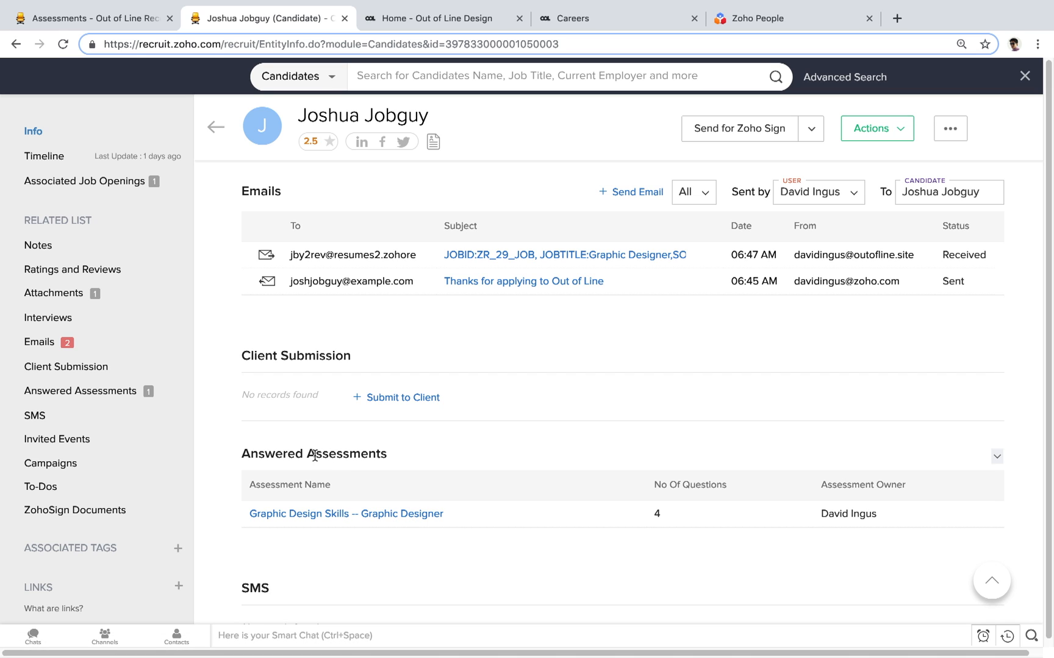
click(60, 324)
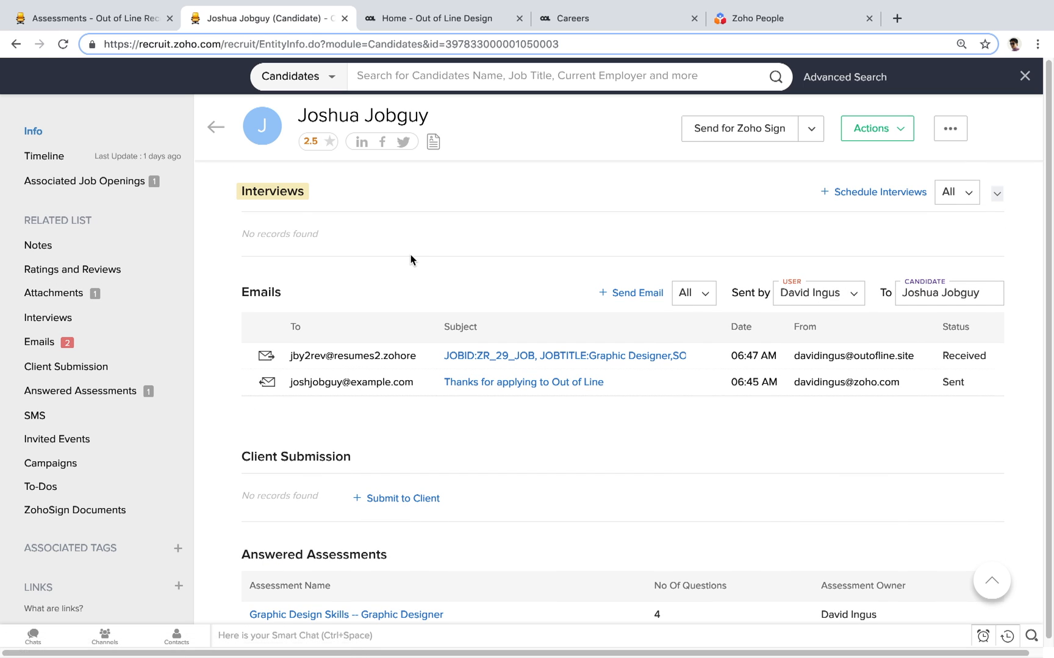
- Create an interview for the candidate titled "Interview with" plus the first name, dated 02/21/2019, with a reminder 15 minutes before
click(858, 197)
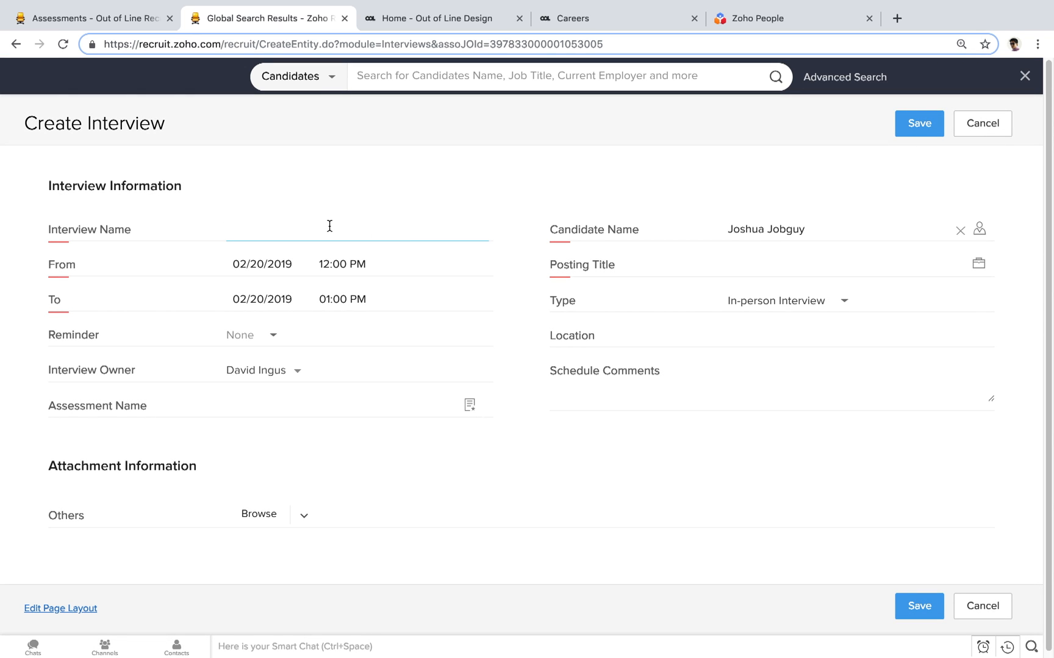
text(view with Joshua)
click(290, 263)
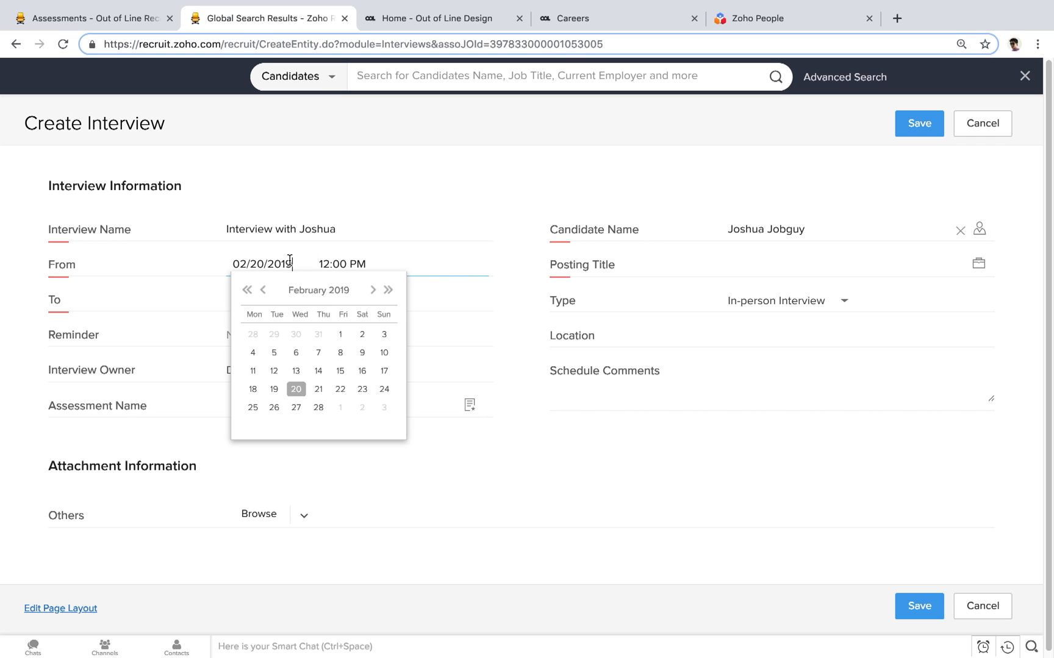
click(318, 395)
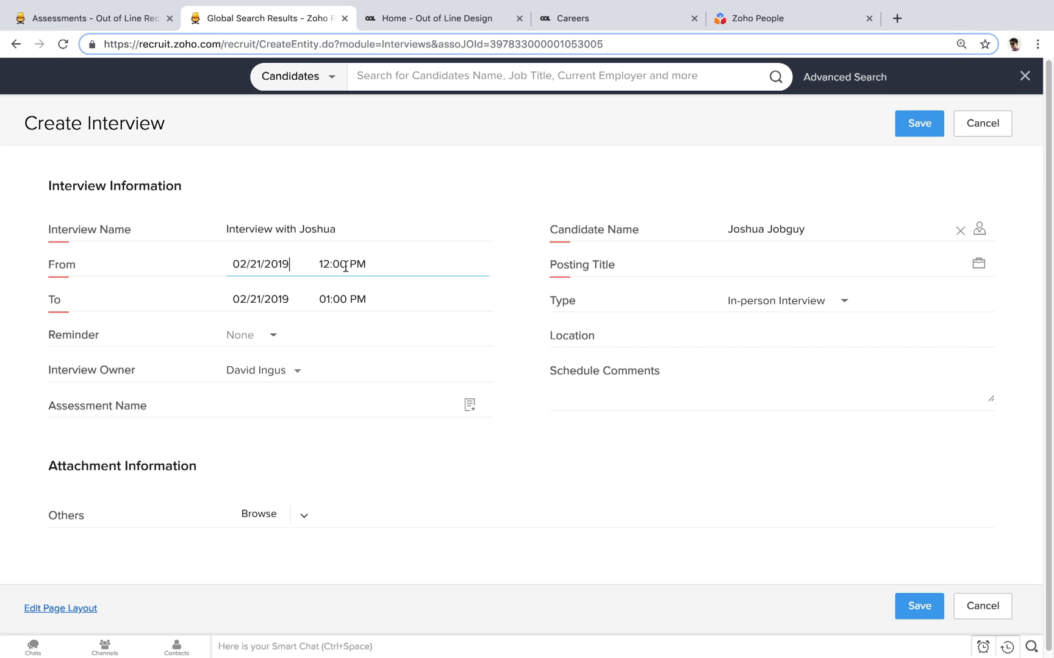
click(272, 337)
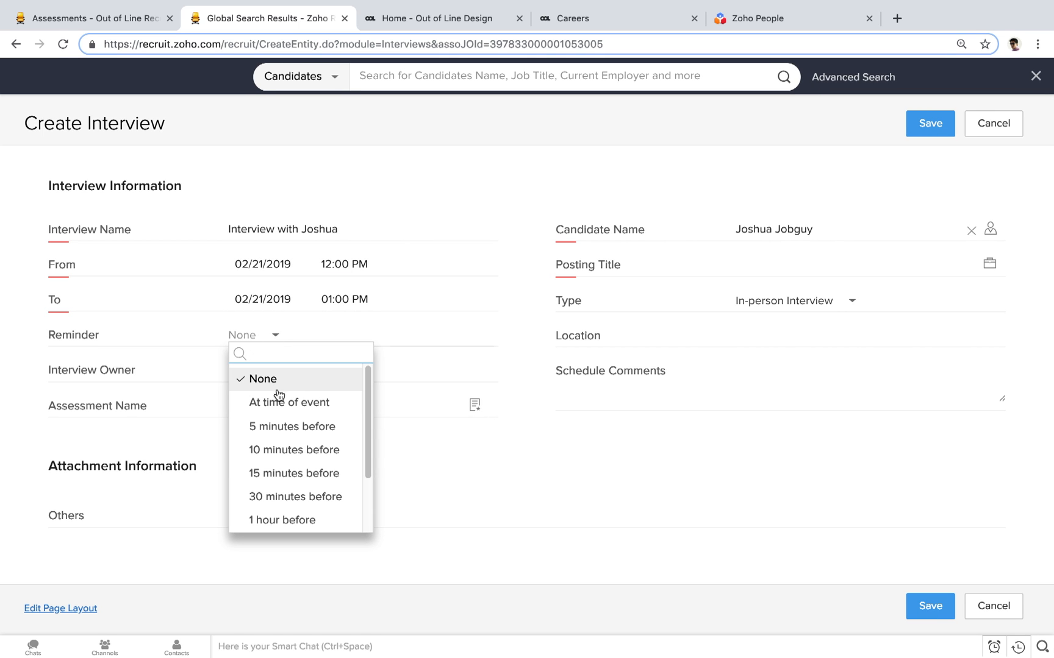
click(288, 480)
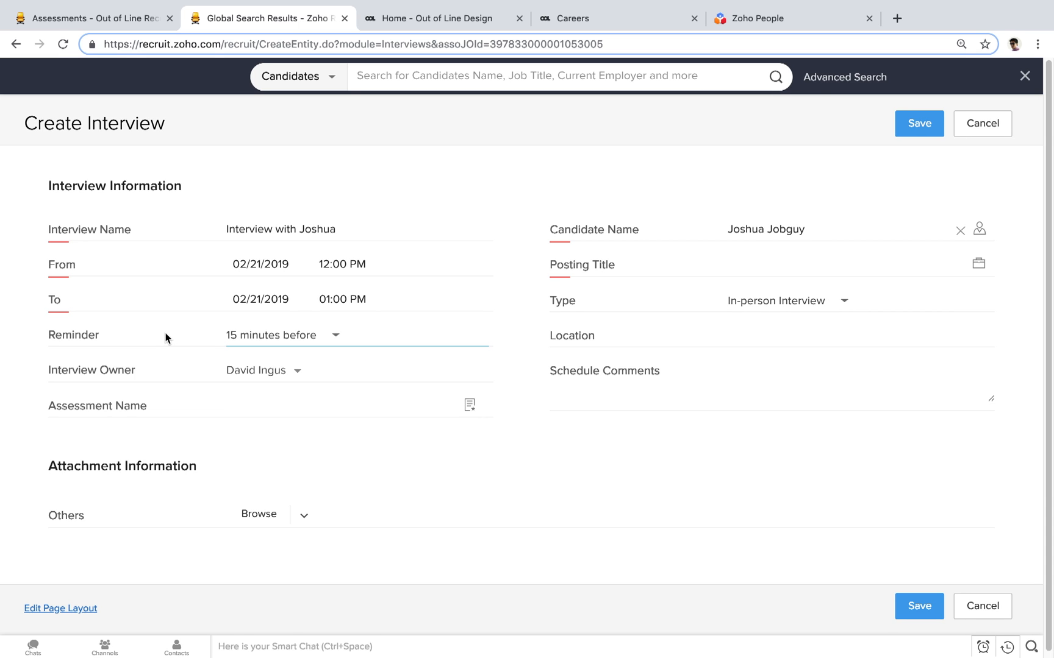
- Link the interview to the Graphic Designer posting, set its location to Office Room 34B and save it
scroll(175, 336, down, 1)
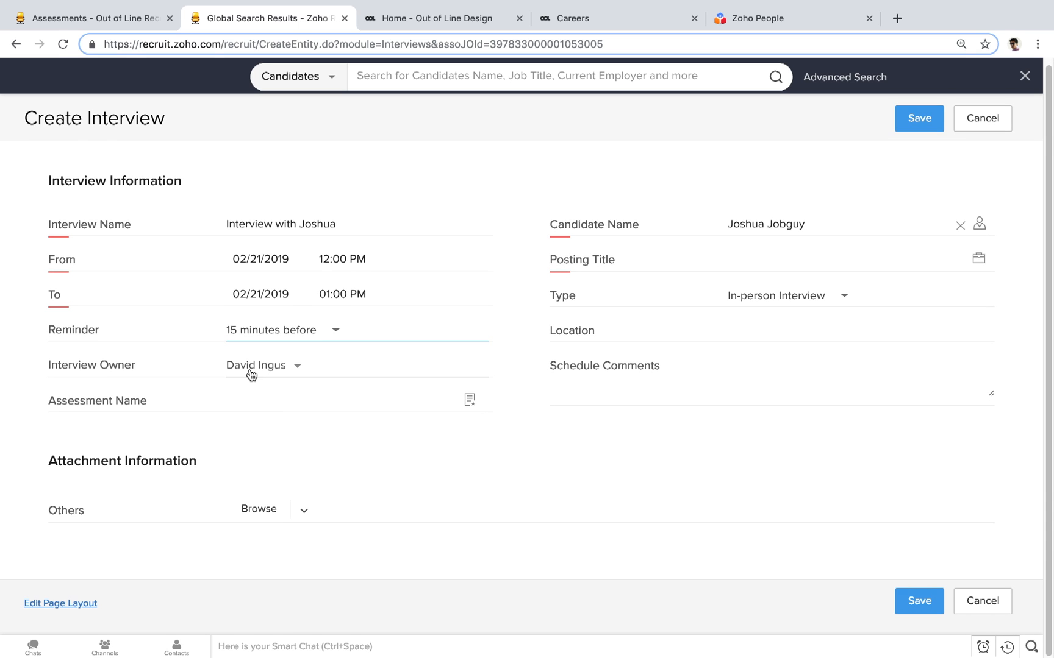
click(802, 254)
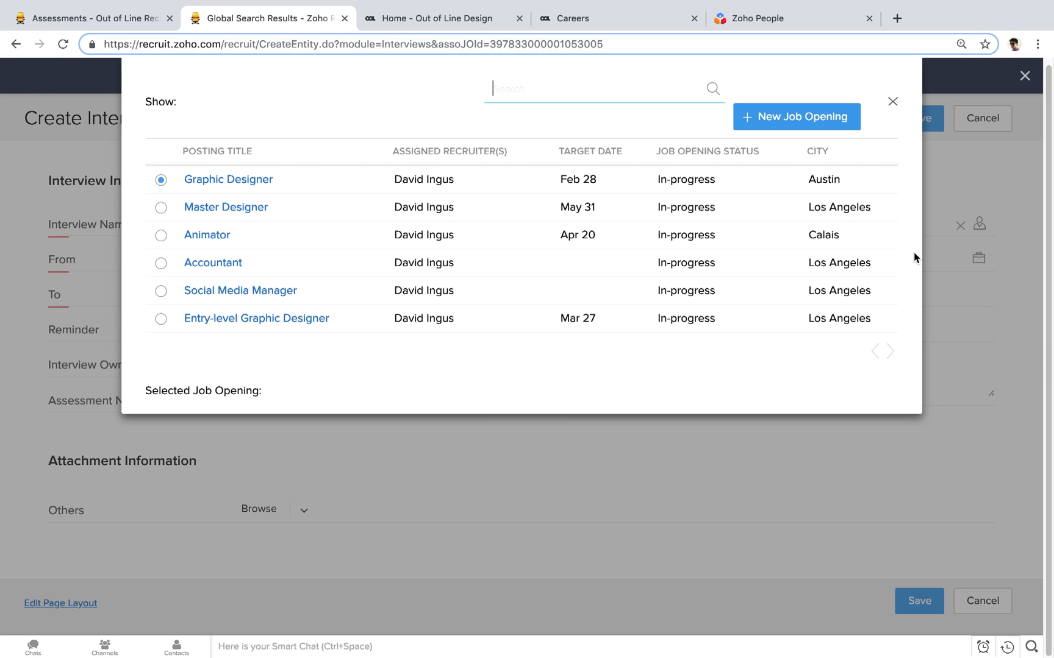
click(202, 180)
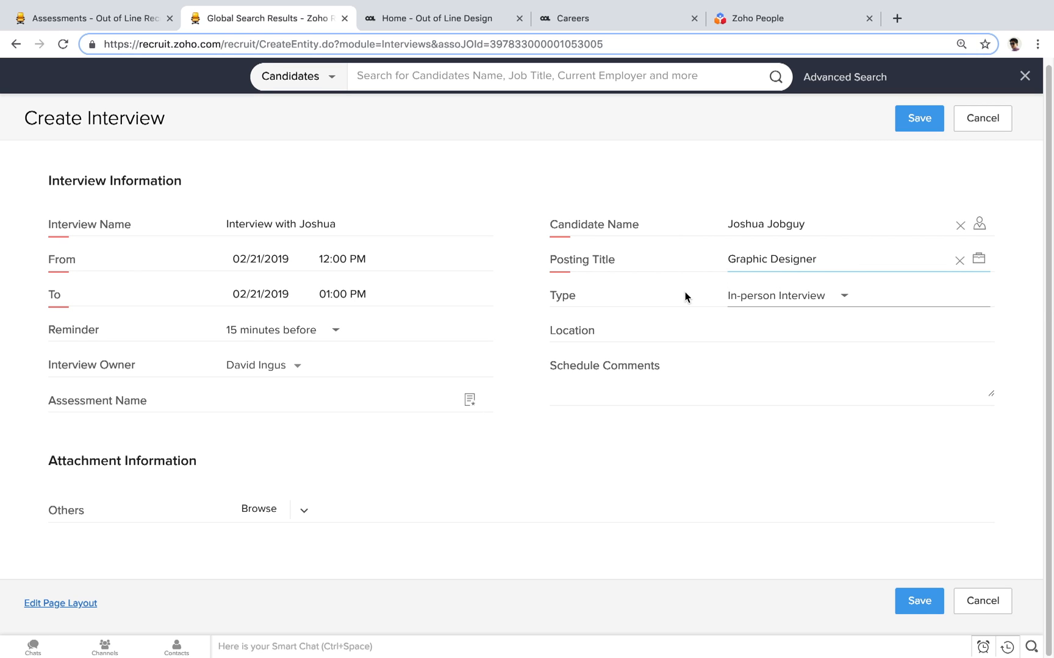
click(803, 329)
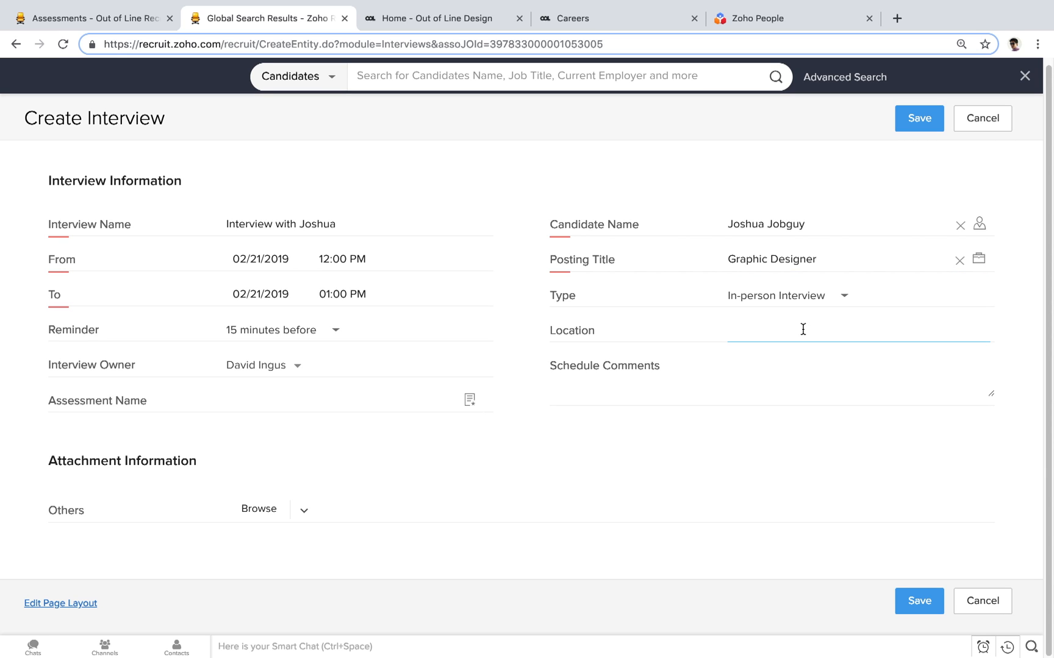
text(Office Room 34B)
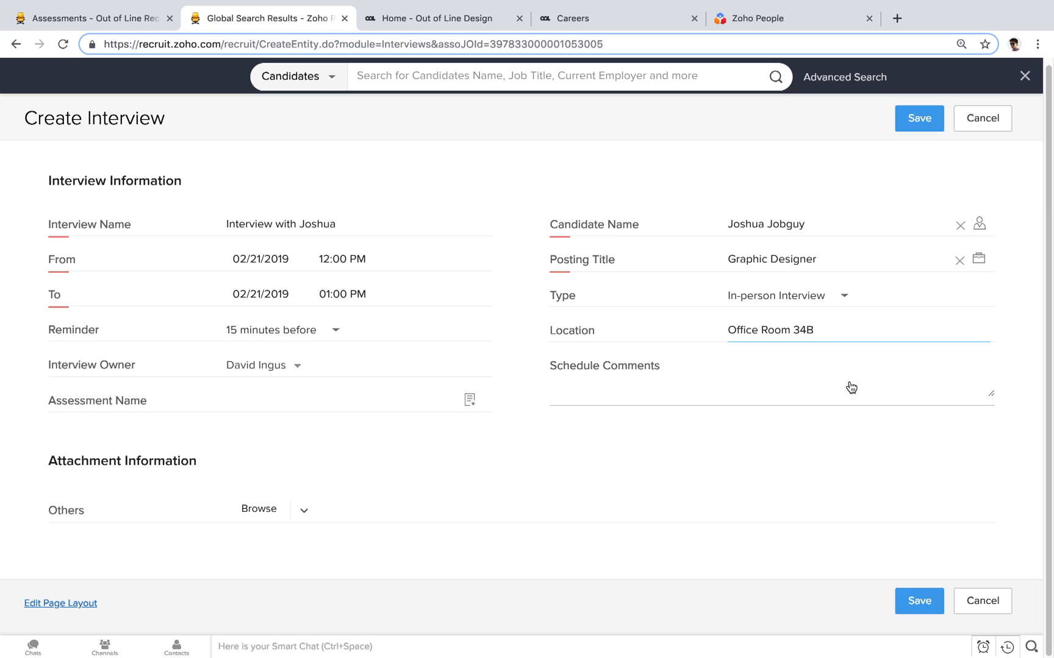
click(839, 386)
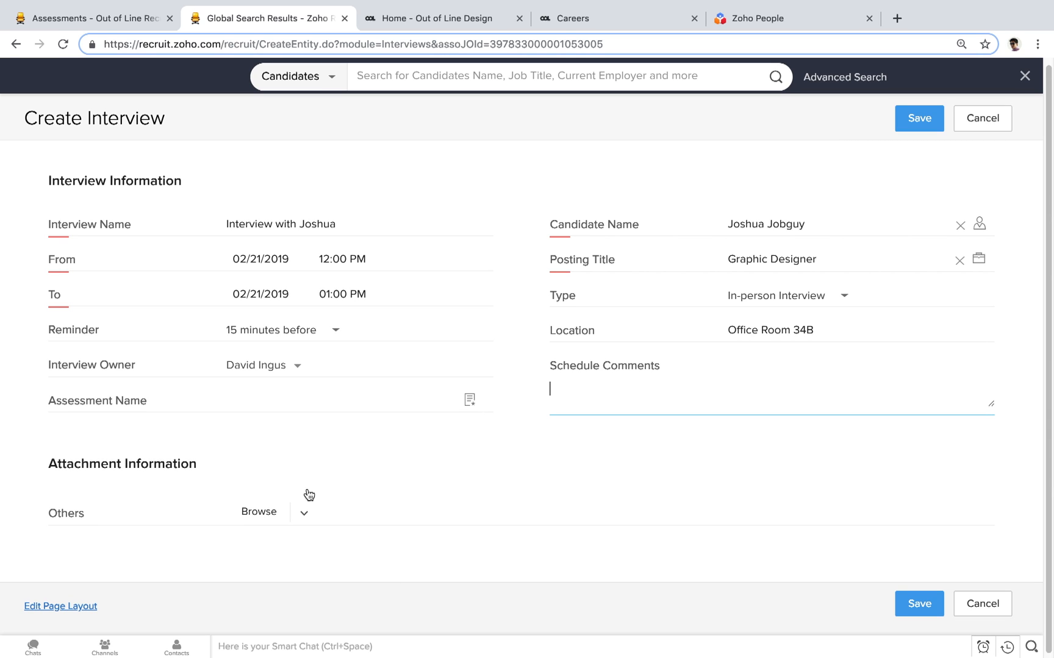
click(926, 121)
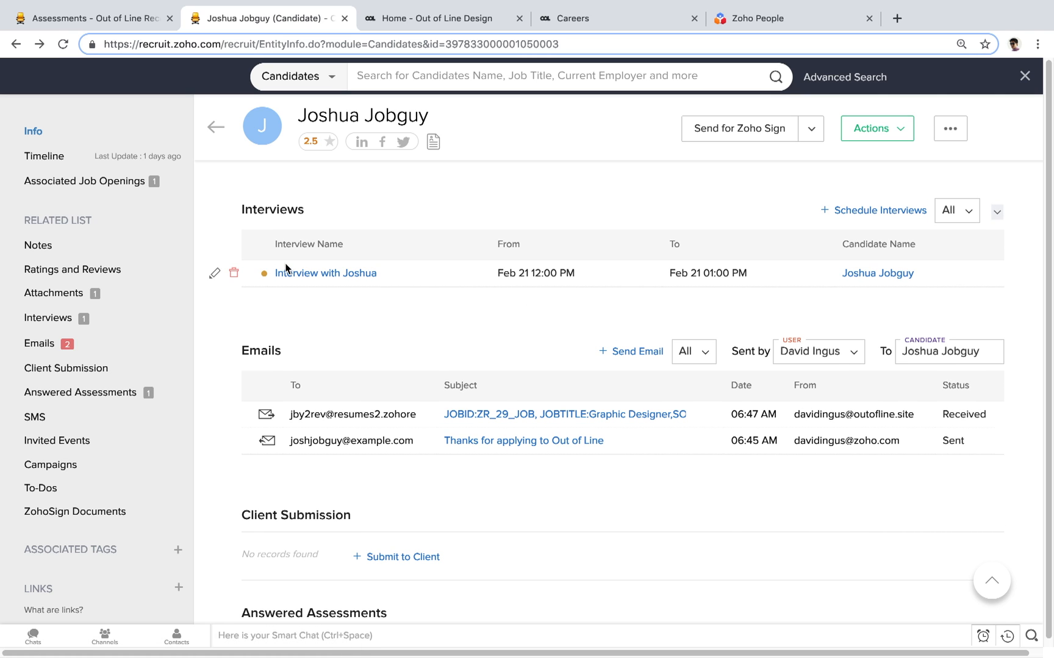
- Close the search bar, show the calendar by month and view the details of the February 21 interview
click(1026, 77)
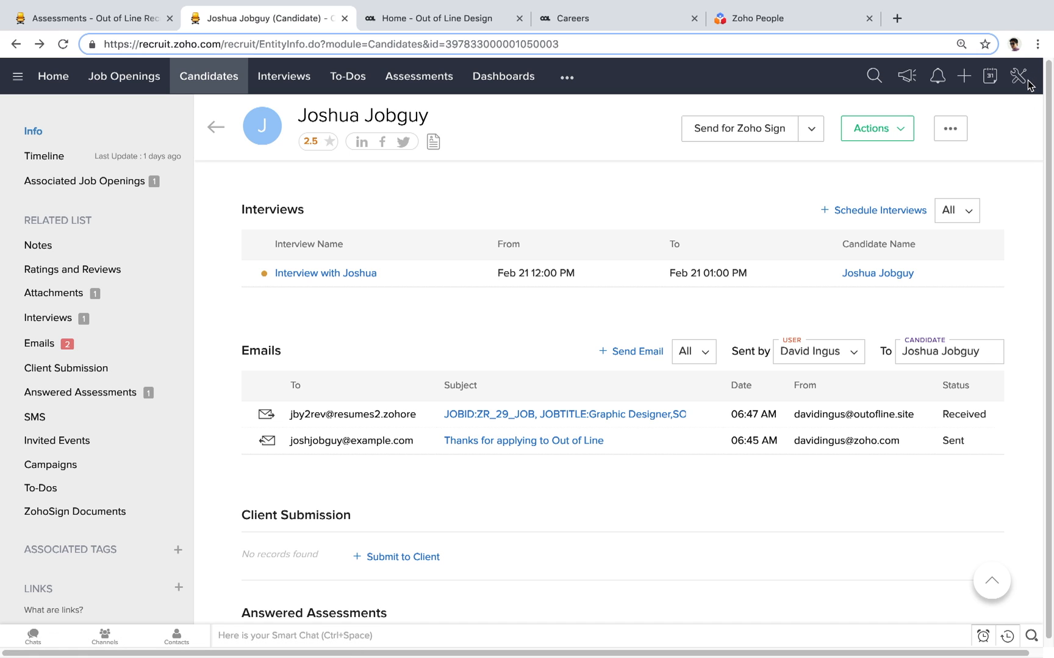
click(990, 77)
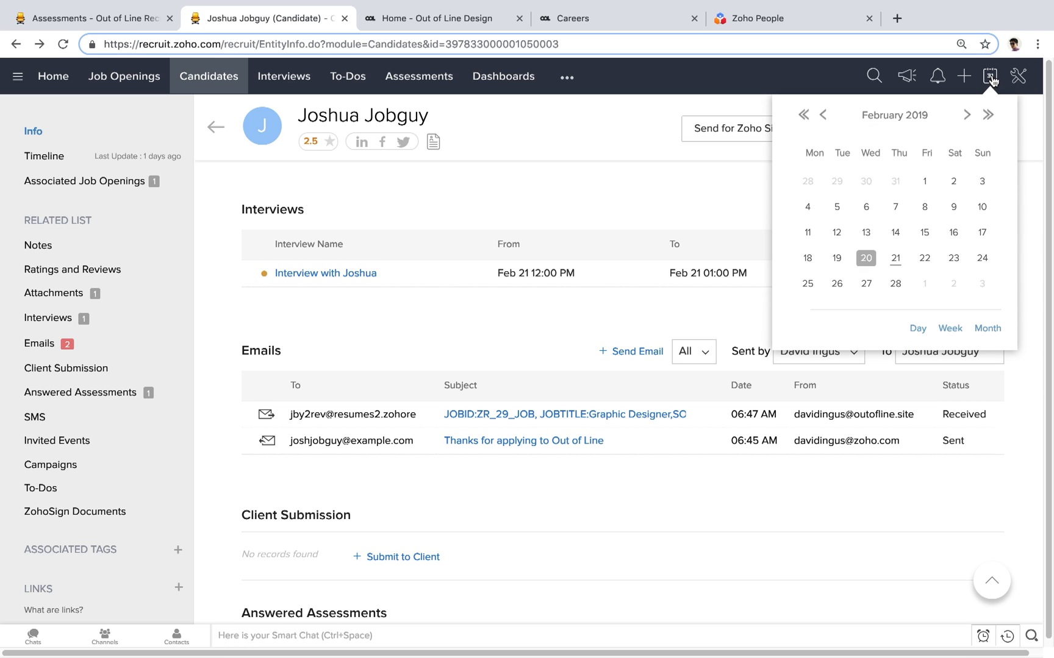
click(987, 328)
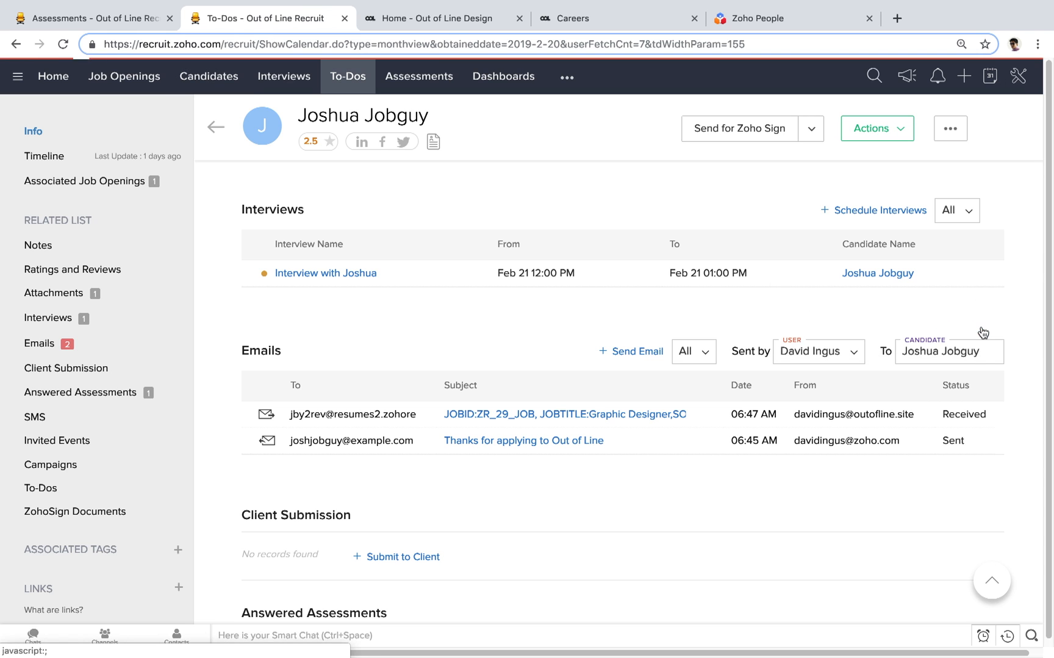
scroll(454, 307, down, 3)
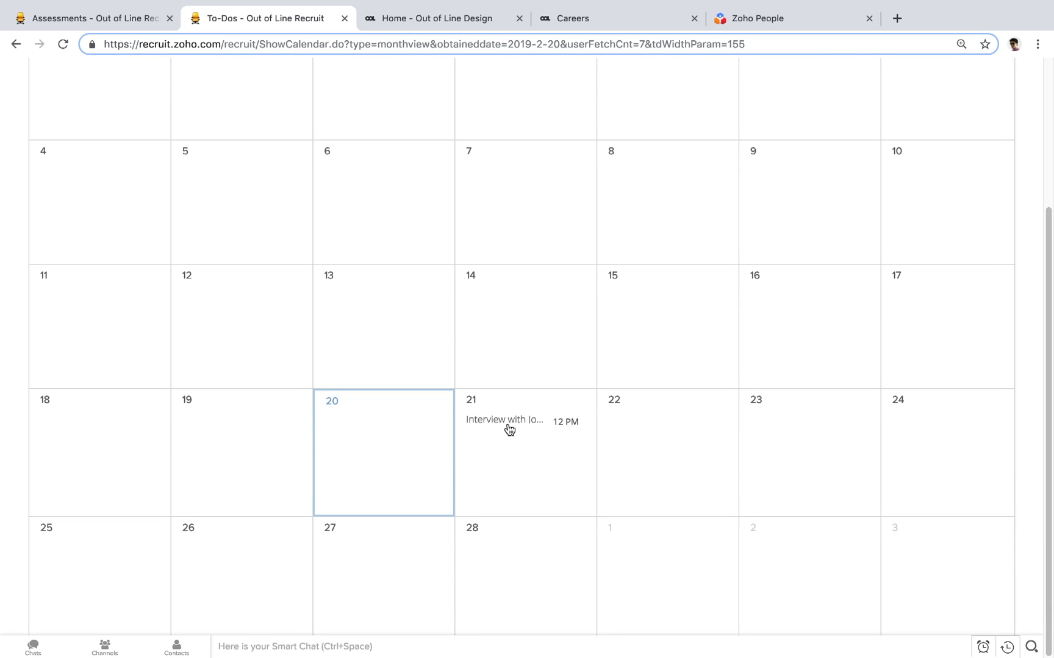
click(509, 427)
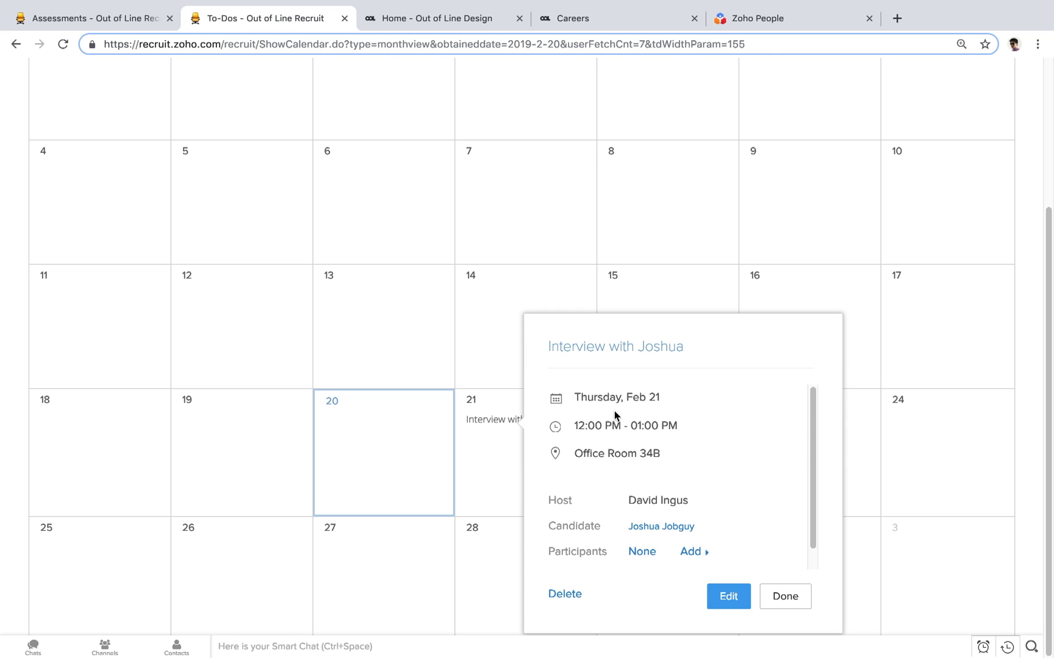
scroll(678, 461, down, 1)
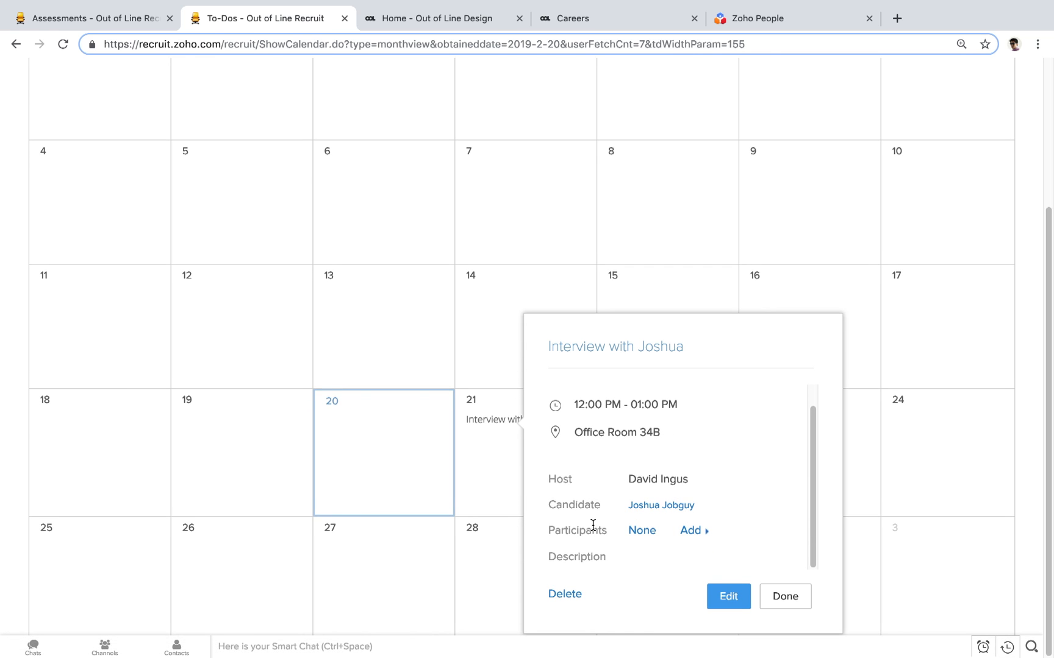
- Add the third and fourth listed users as interview participants, send them invitations and close the interview details
click(688, 532)
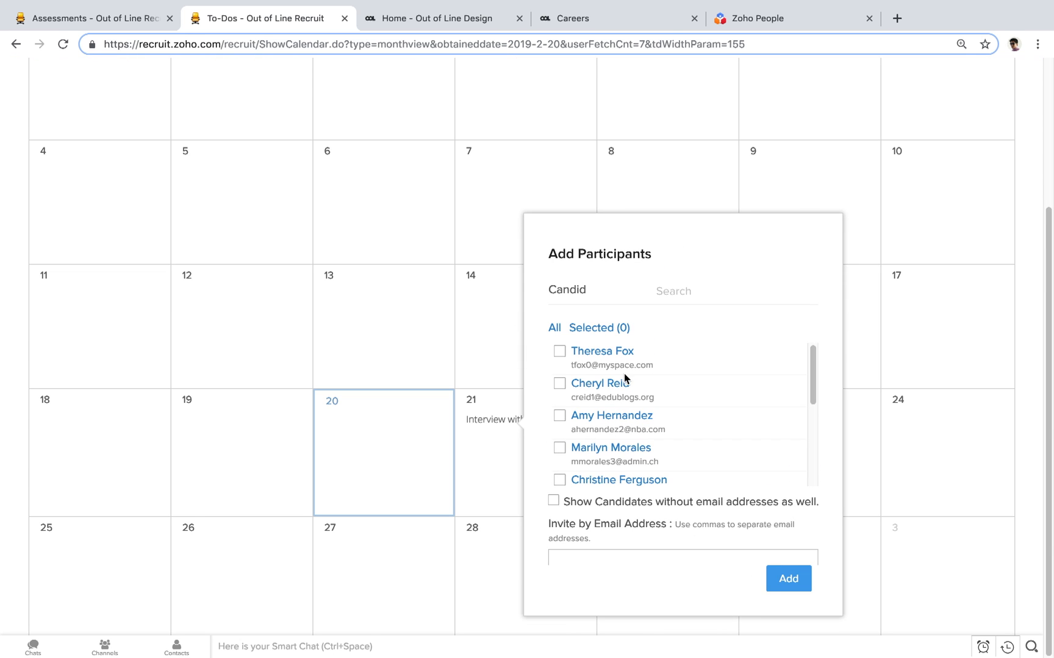
click(584, 293)
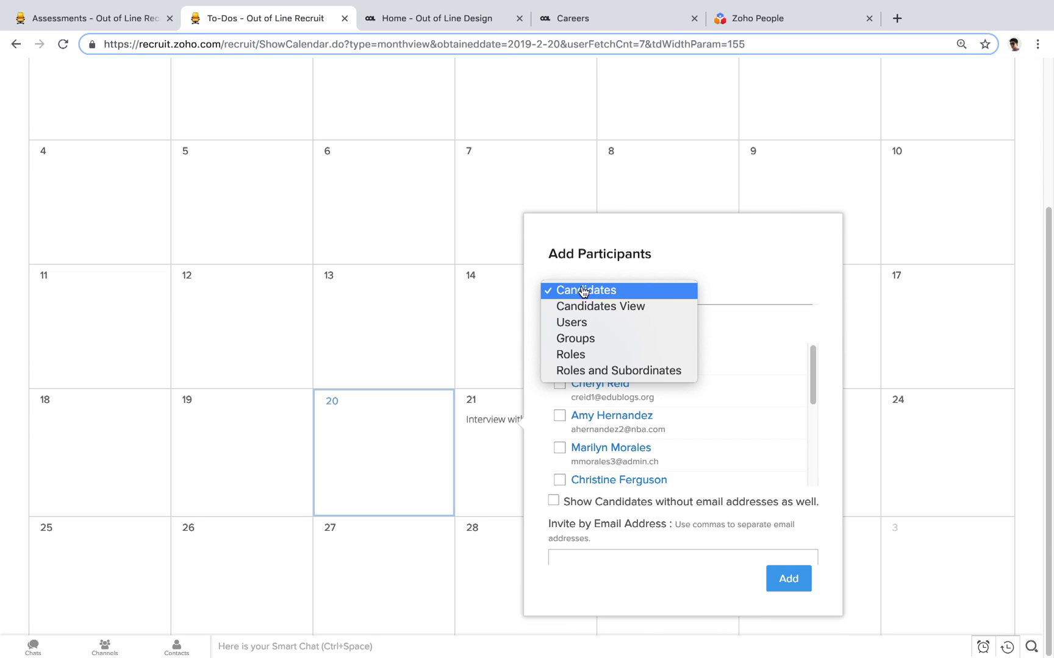
click(588, 323)
click(559, 417)
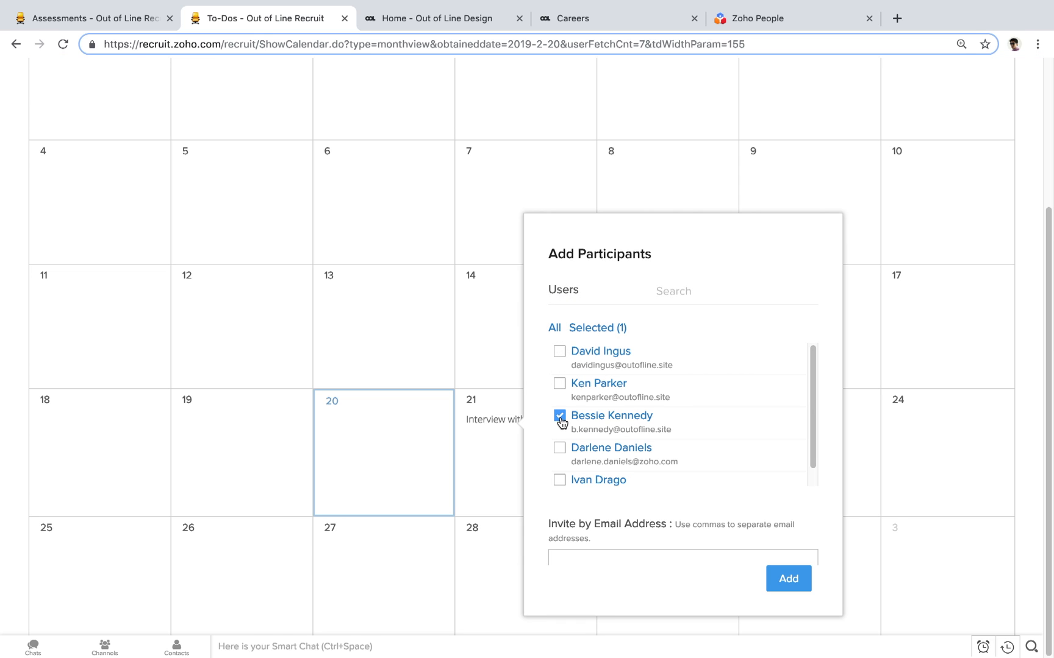
click(560, 449)
click(781, 579)
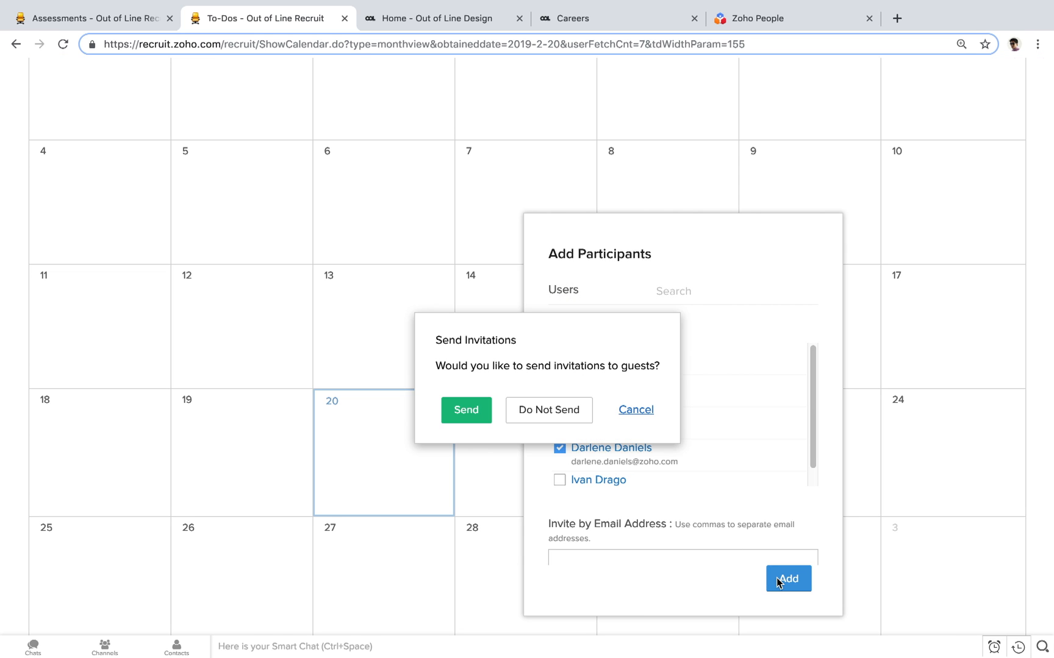
click(465, 408)
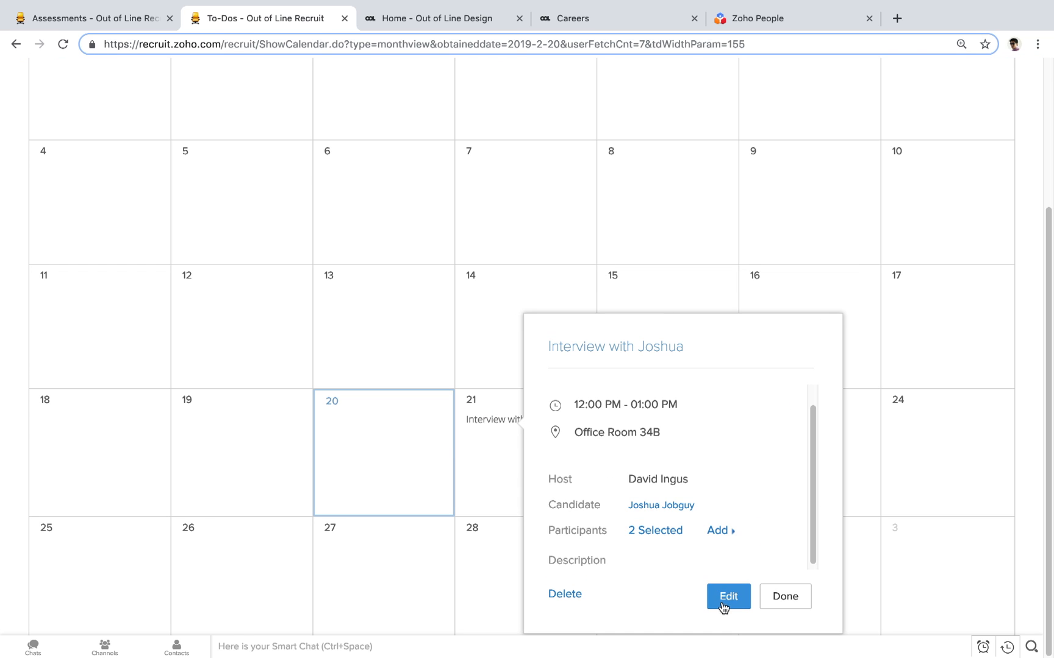
click(787, 606)
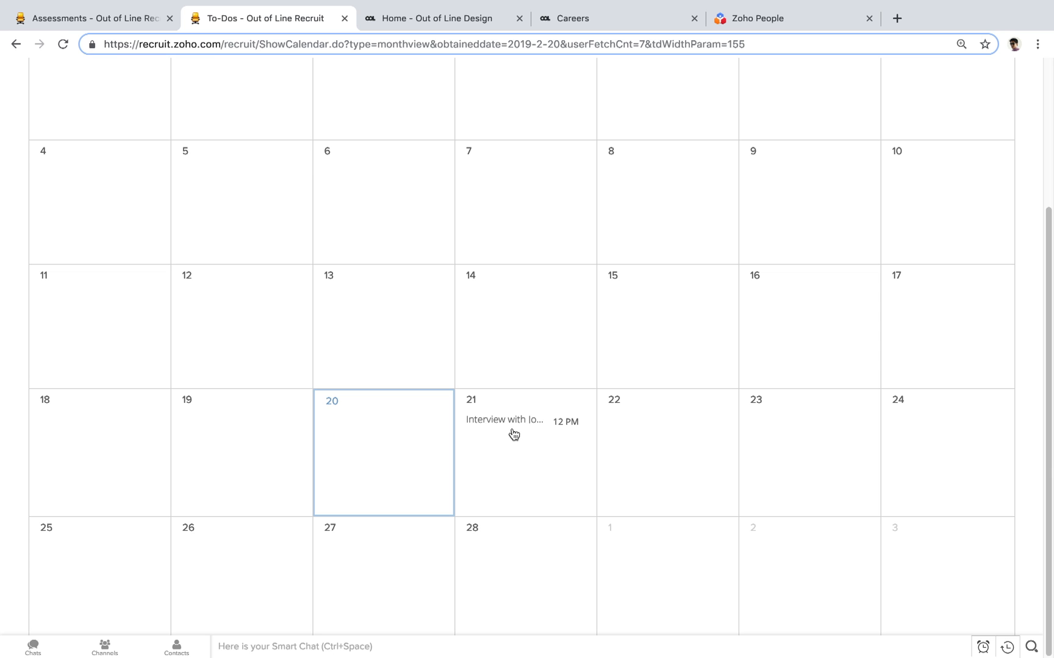
scroll(536, 424, up, 2)
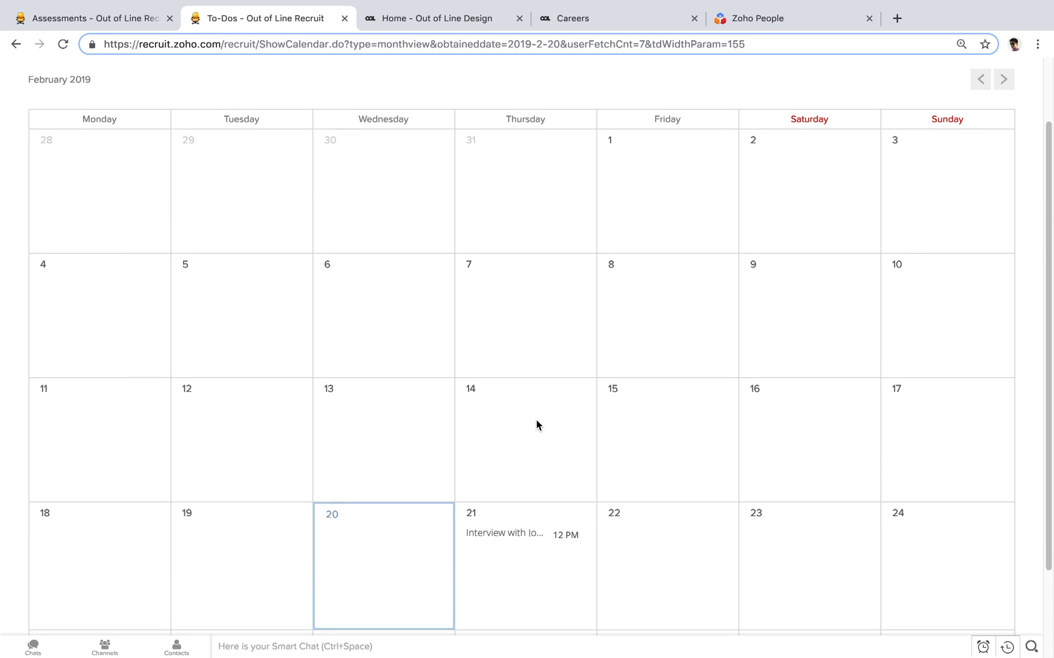
scroll(536, 425, up, 2)
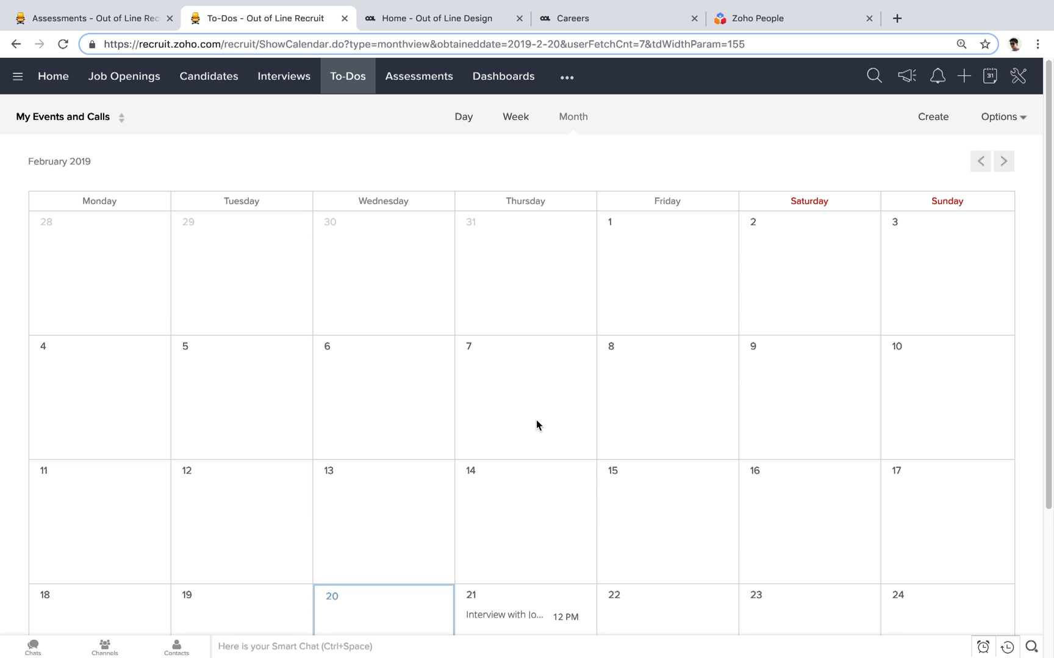
key(ctrl+Left)
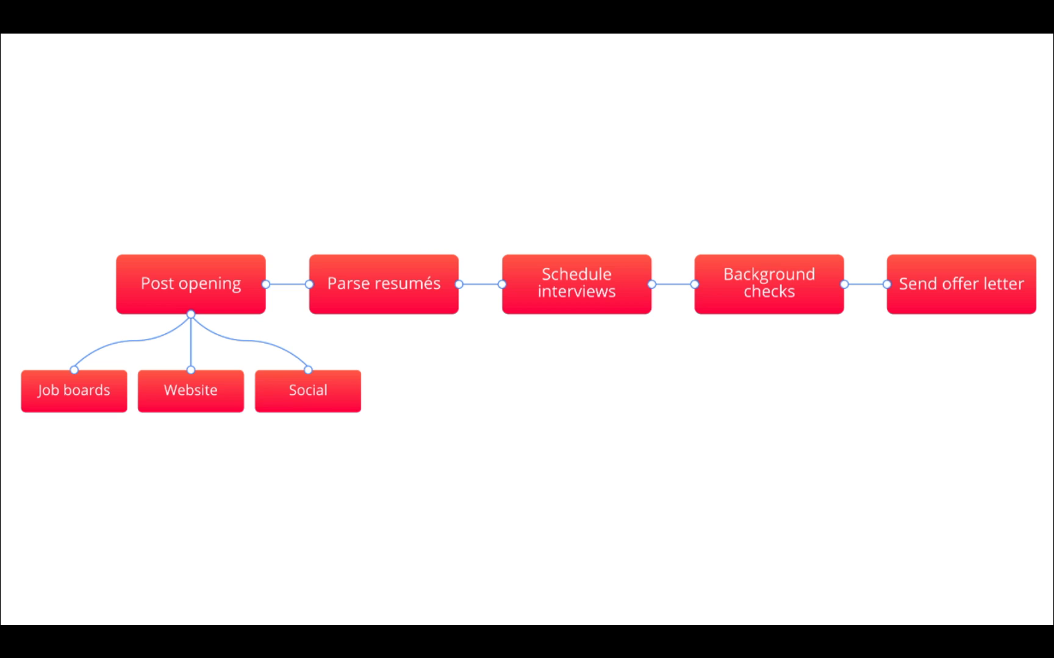
key(Right)
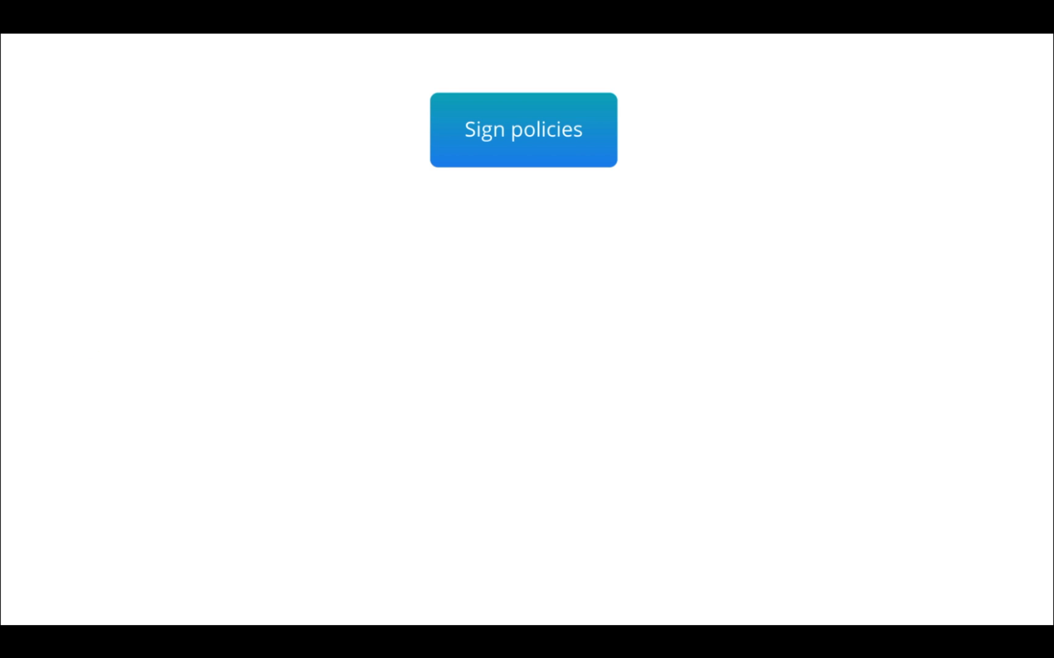
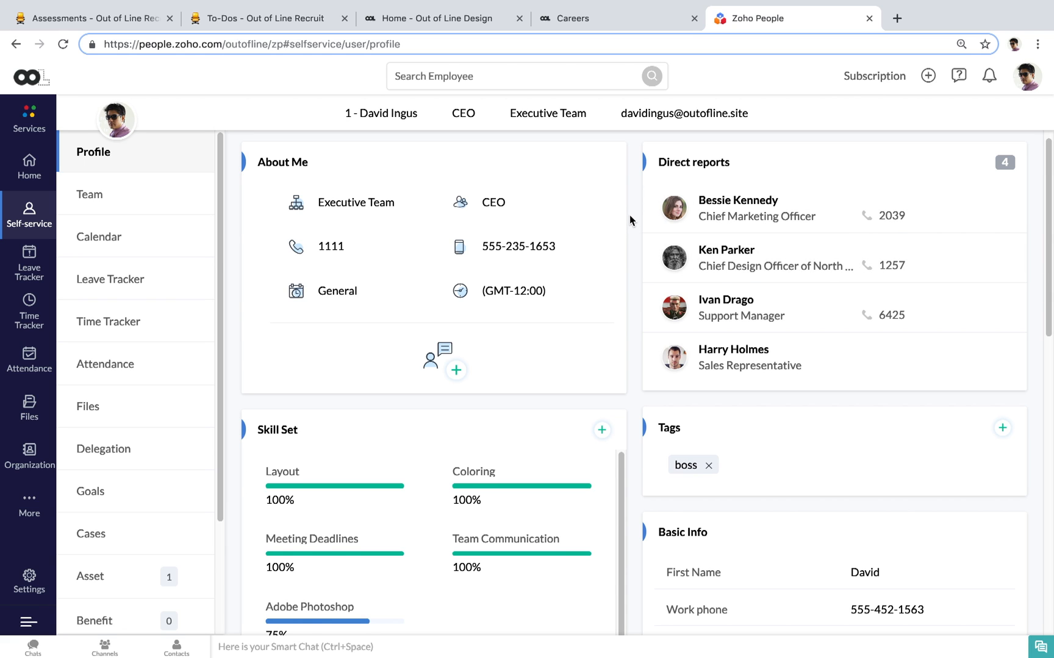
- Examine the employee profile, including direct reports, skill set, basic info, work and personal details
scroll(629, 214, down, 5)
scroll(630, 219, up, 1)
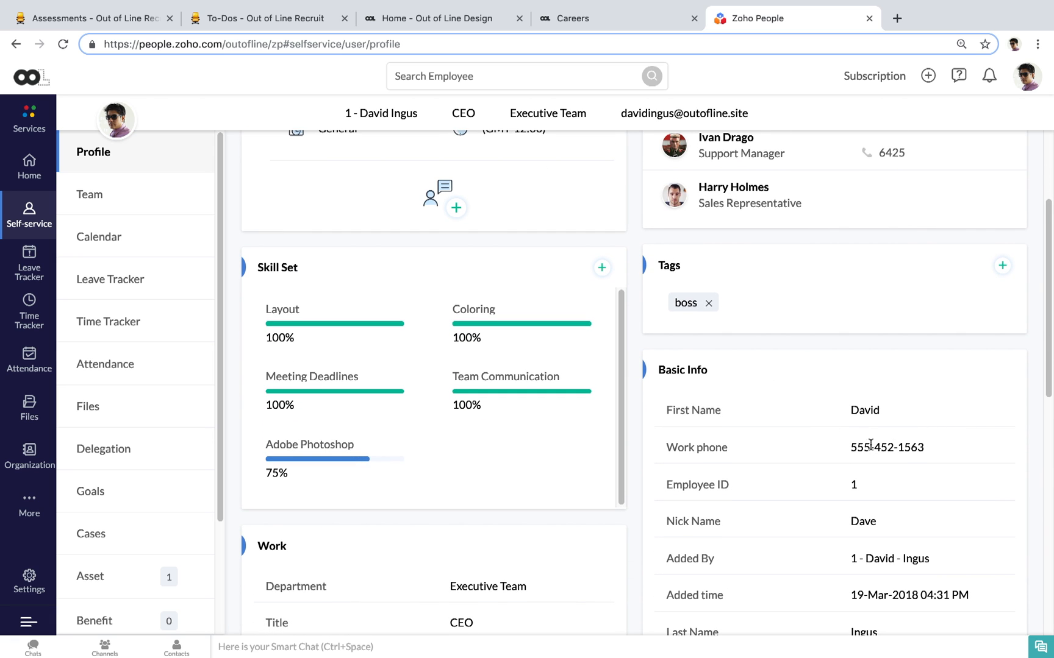
scroll(759, 441, up, 5)
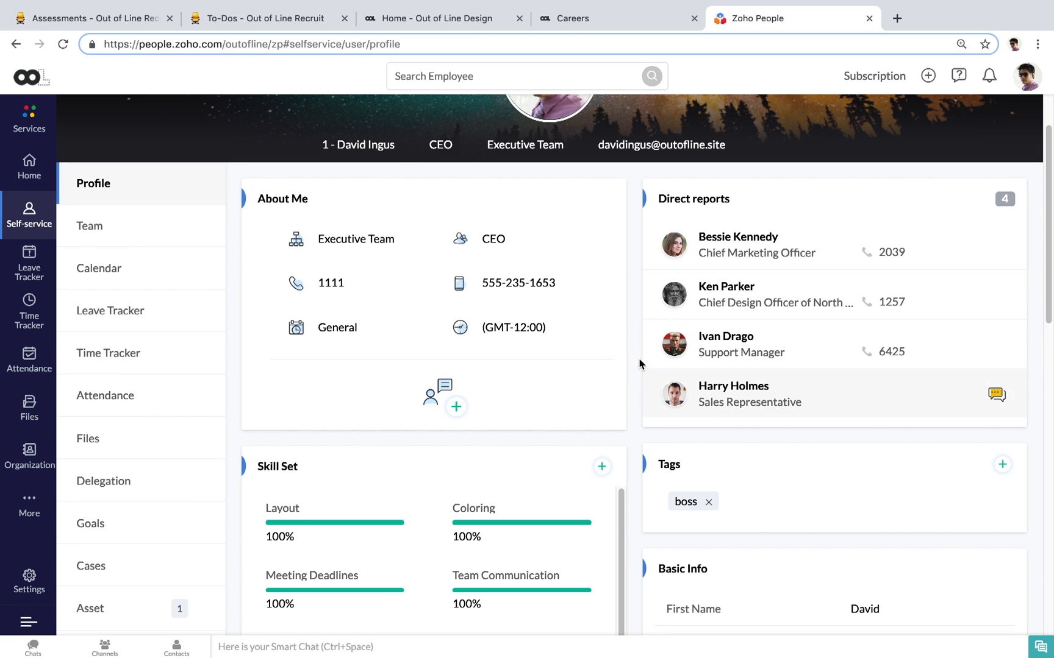
scroll(639, 364, down, 10)
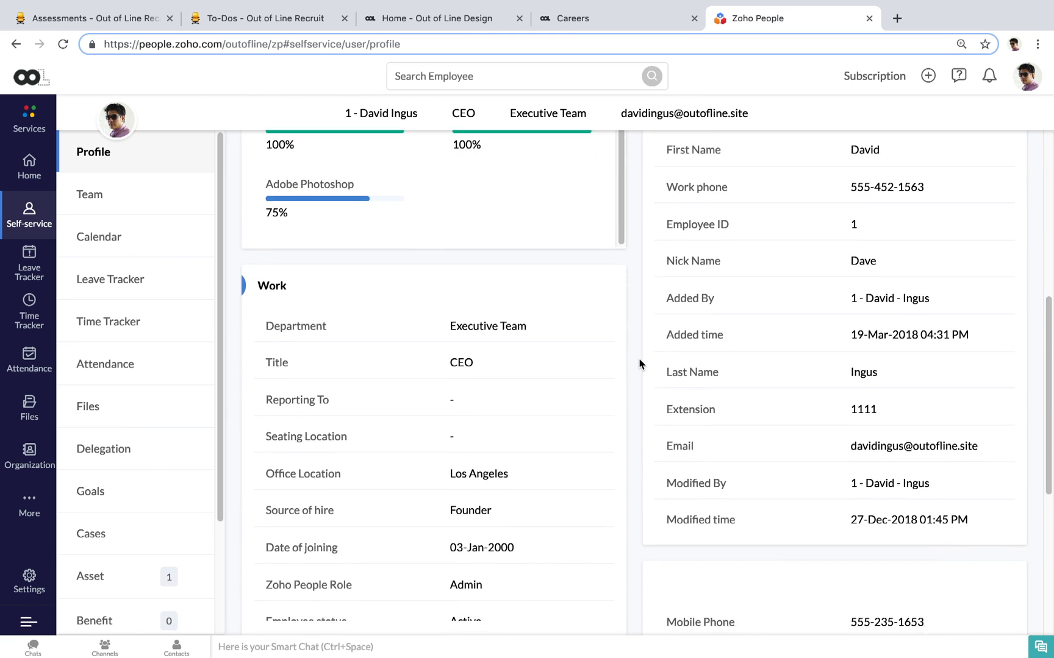
scroll(639, 364, down, 3)
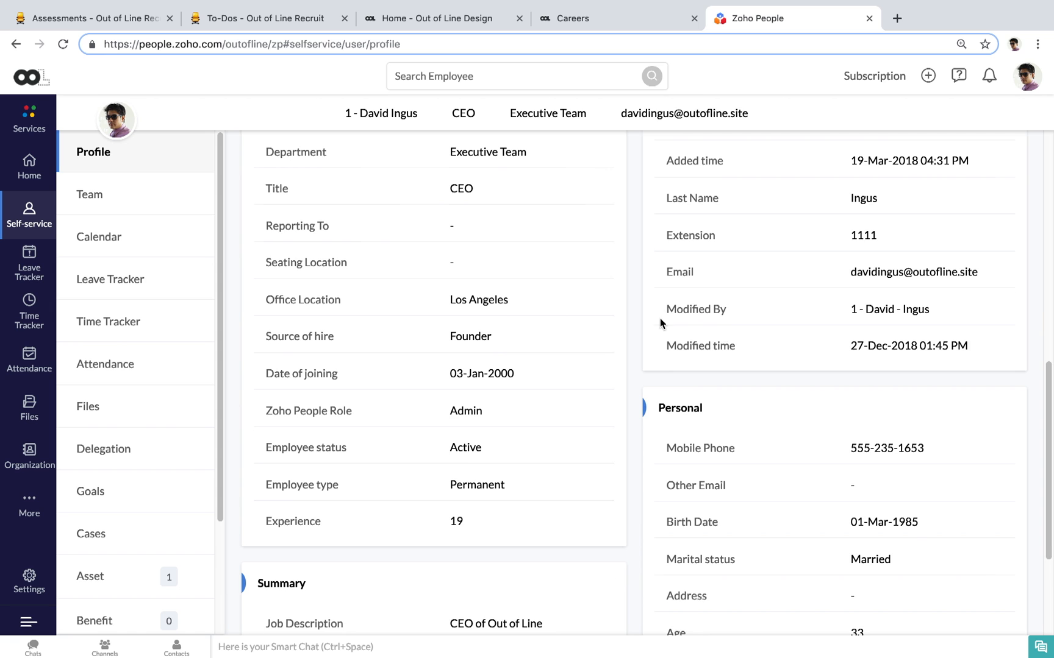
scroll(659, 318, up, 13)
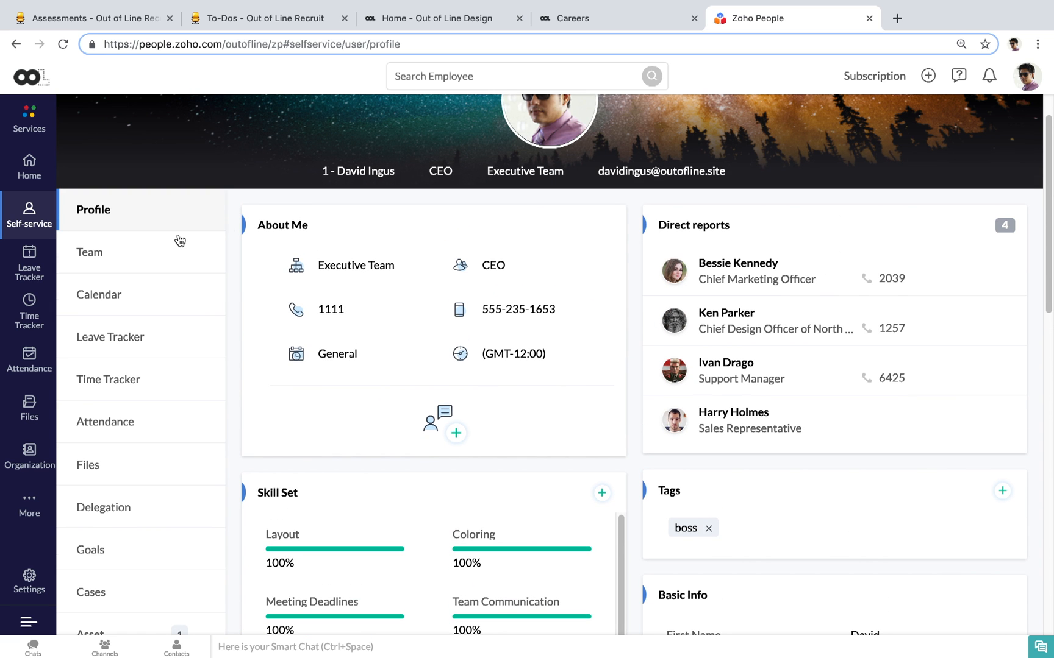
- Review the leave tracker's holidays list, the leave balance report and the leave taken report
click(27, 266)
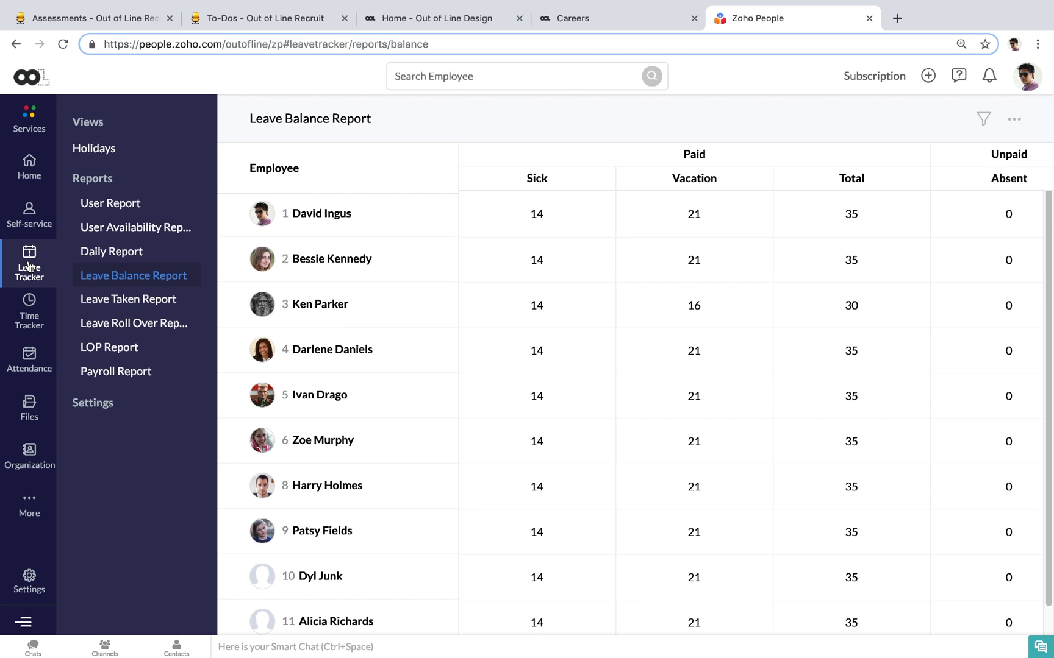
click(106, 155)
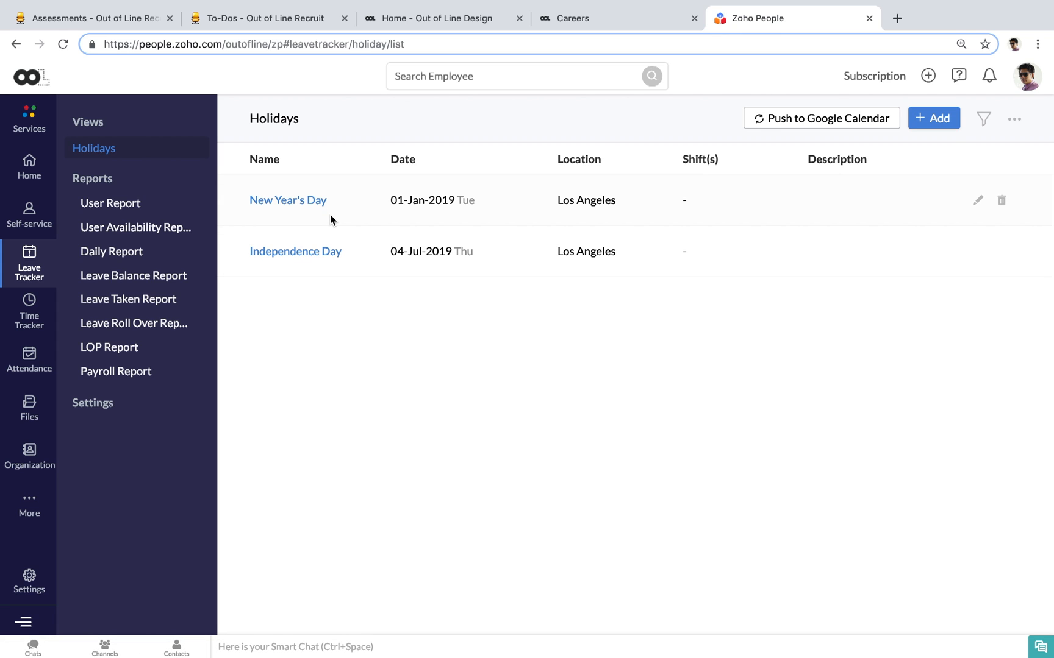
click(130, 277)
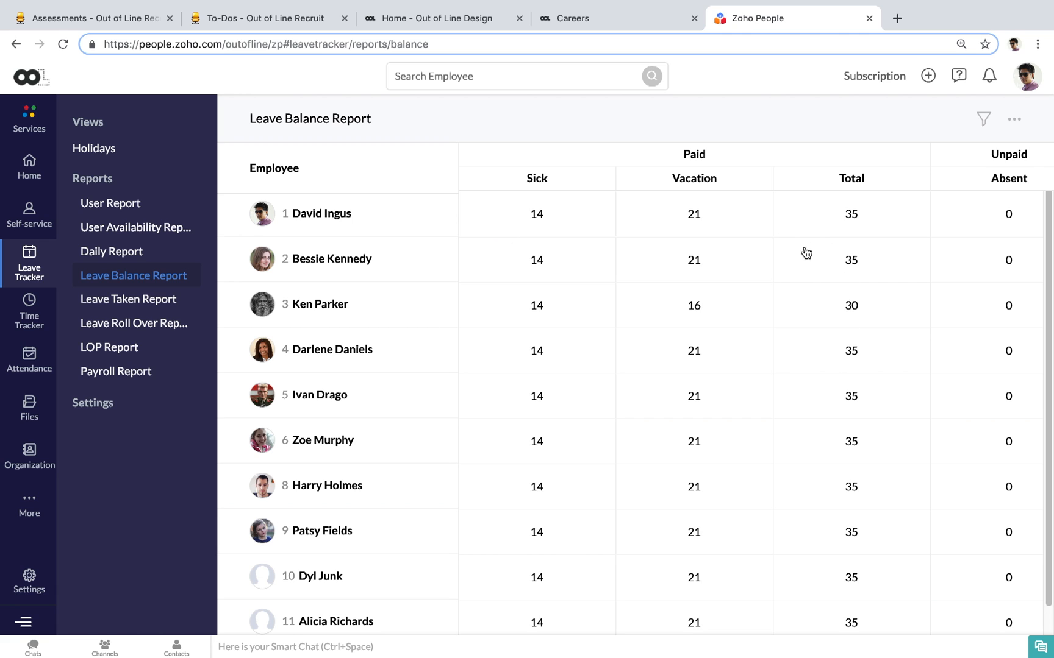
click(139, 307)
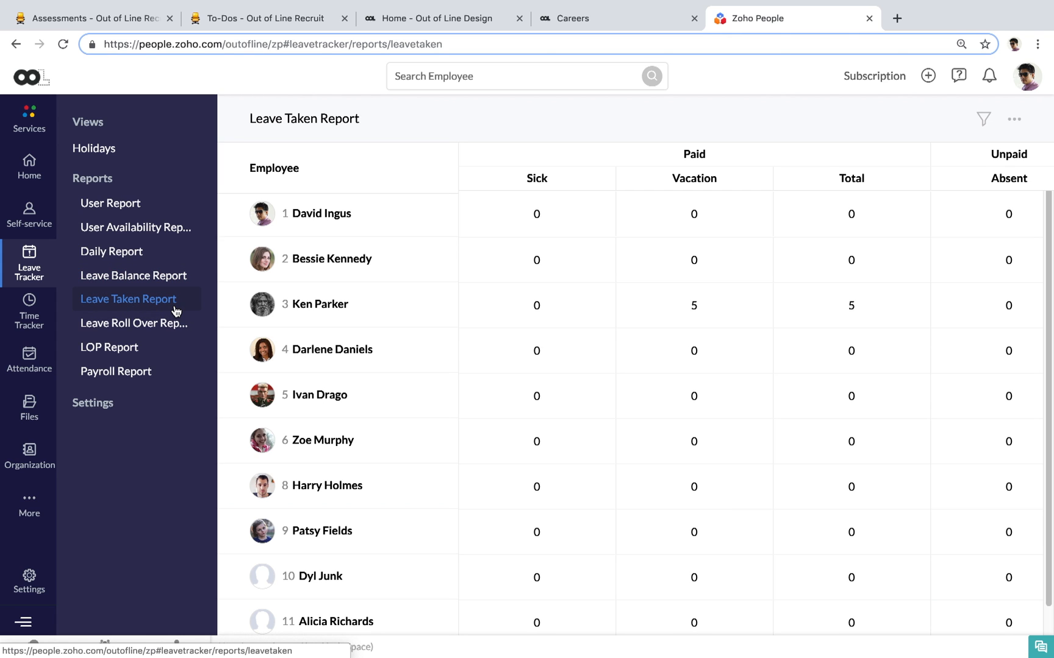
scroll(600, 282, down, 1)
scroll(600, 281, up, 1)
- Choose Backman's as the client in the time tracker's time log and check which projects it offers
click(29, 316)
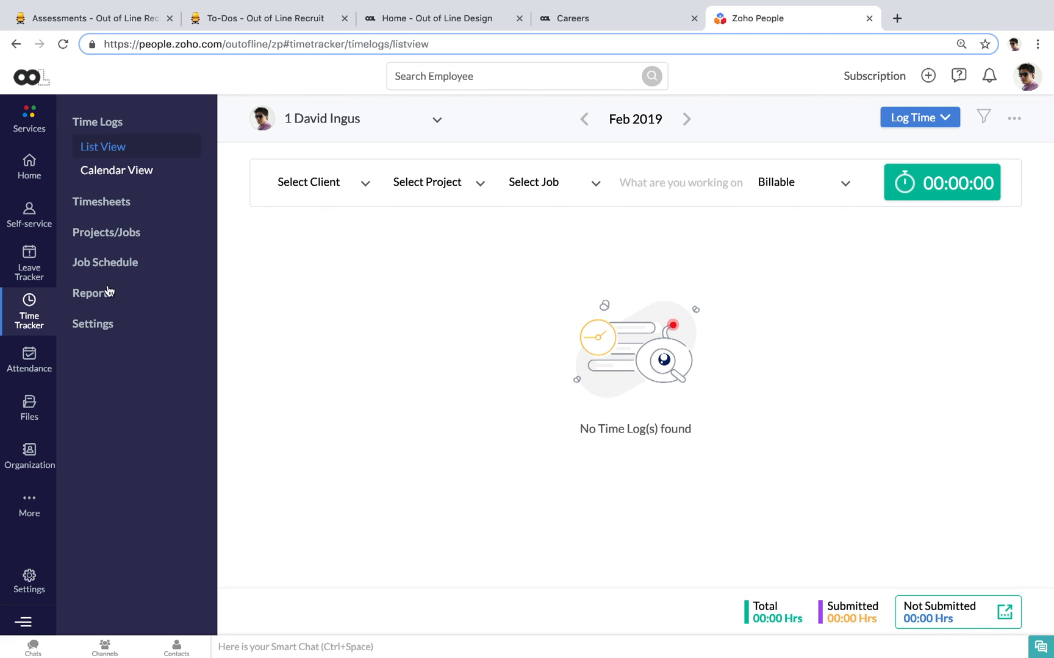
click(341, 184)
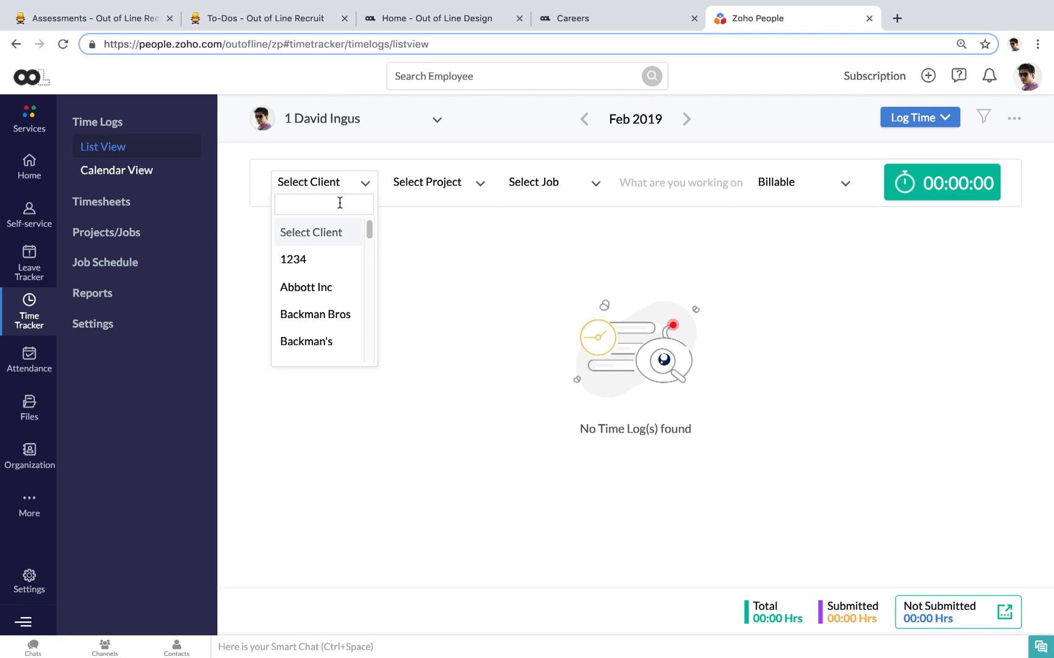
click(323, 342)
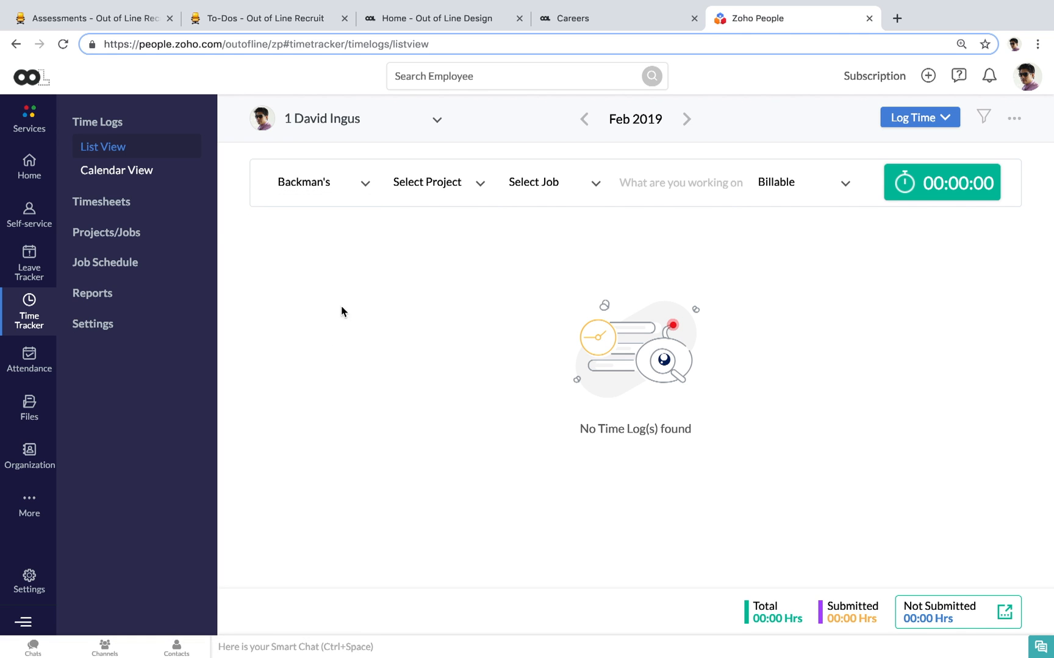
click(458, 189)
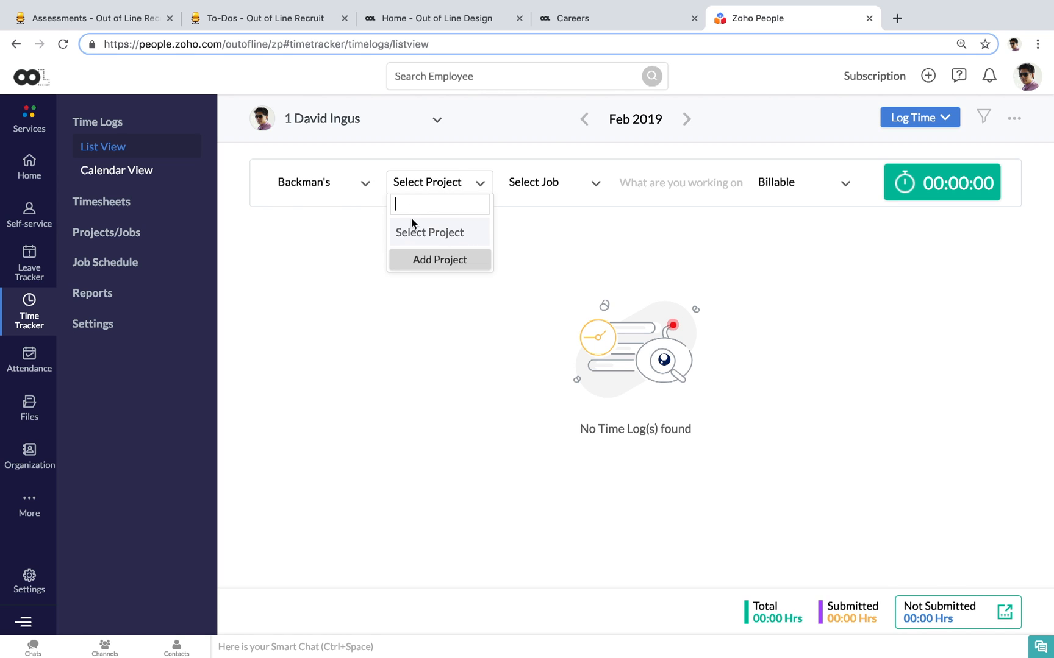
click(303, 255)
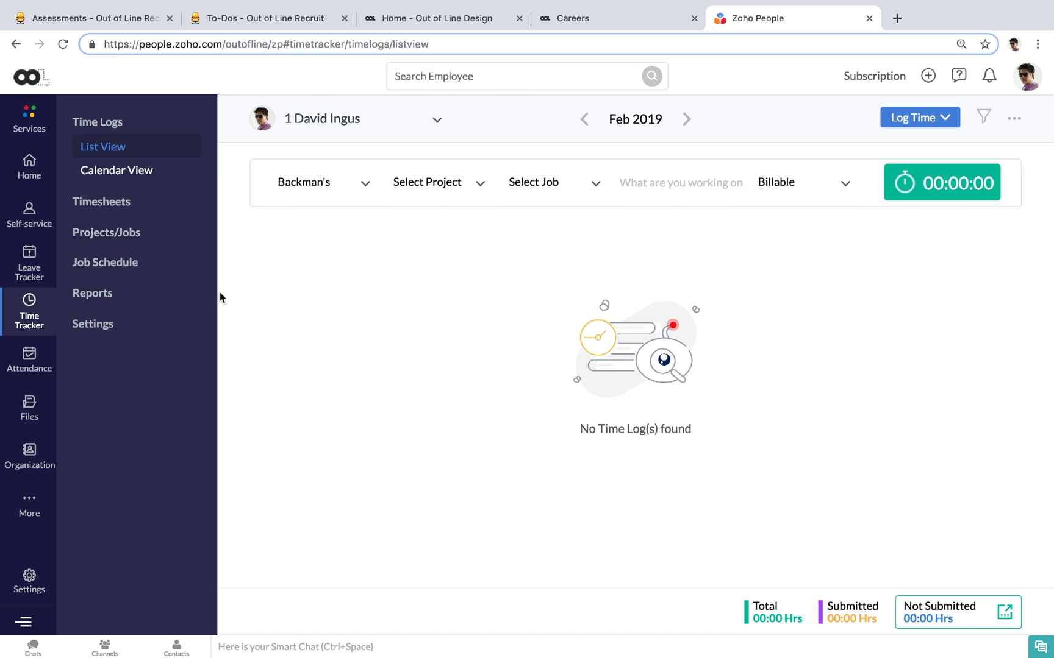
- View the weekly attendance list, followed by the organization files and the employee files
click(28, 358)
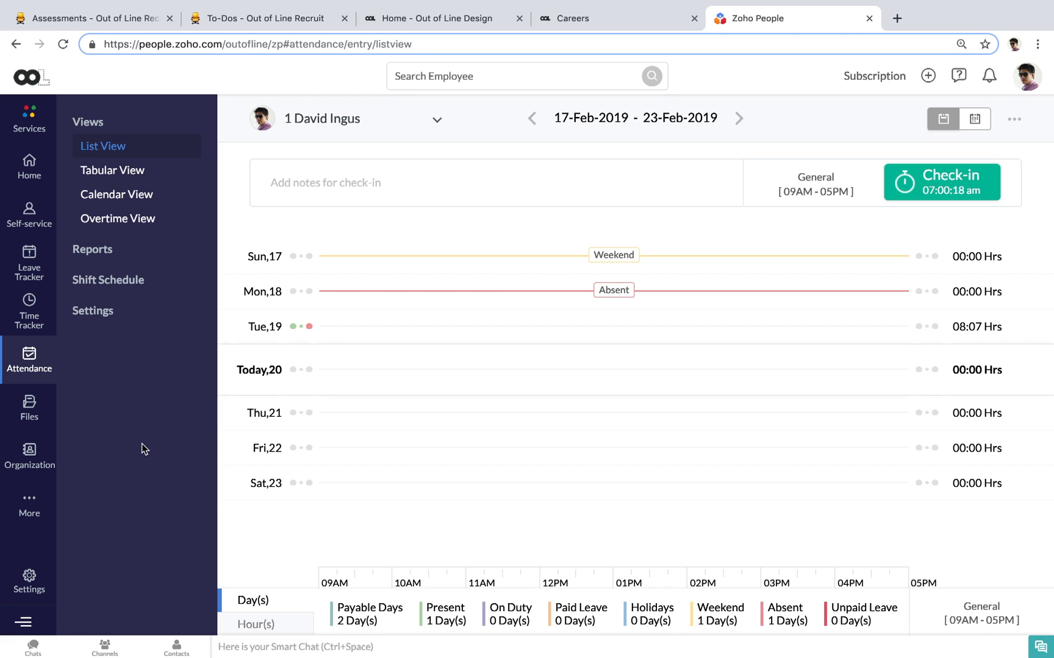
click(30, 408)
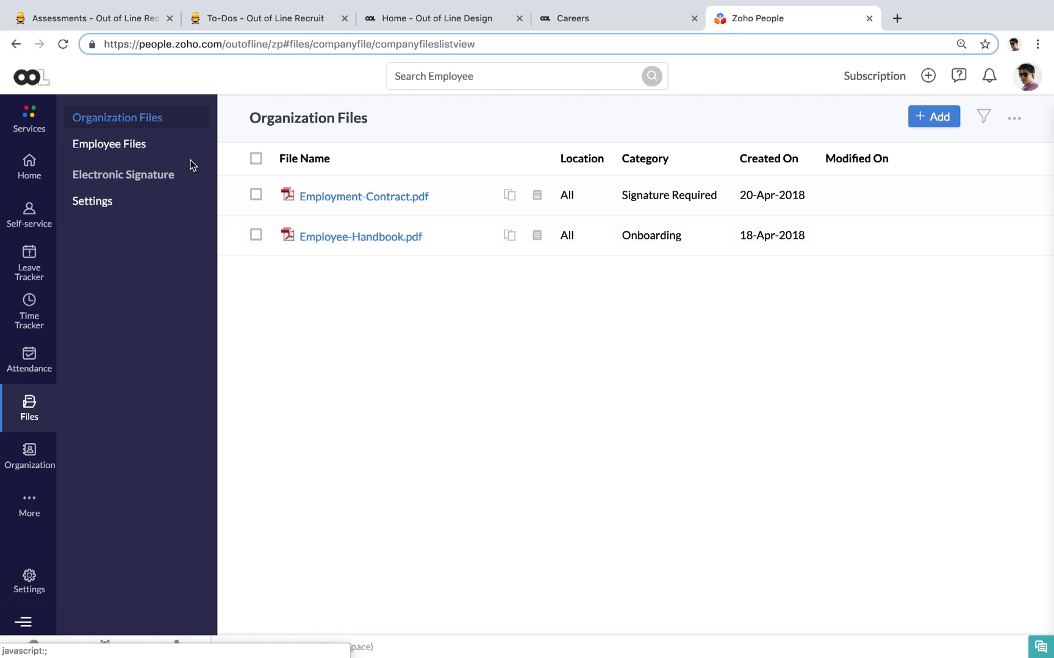
click(123, 150)
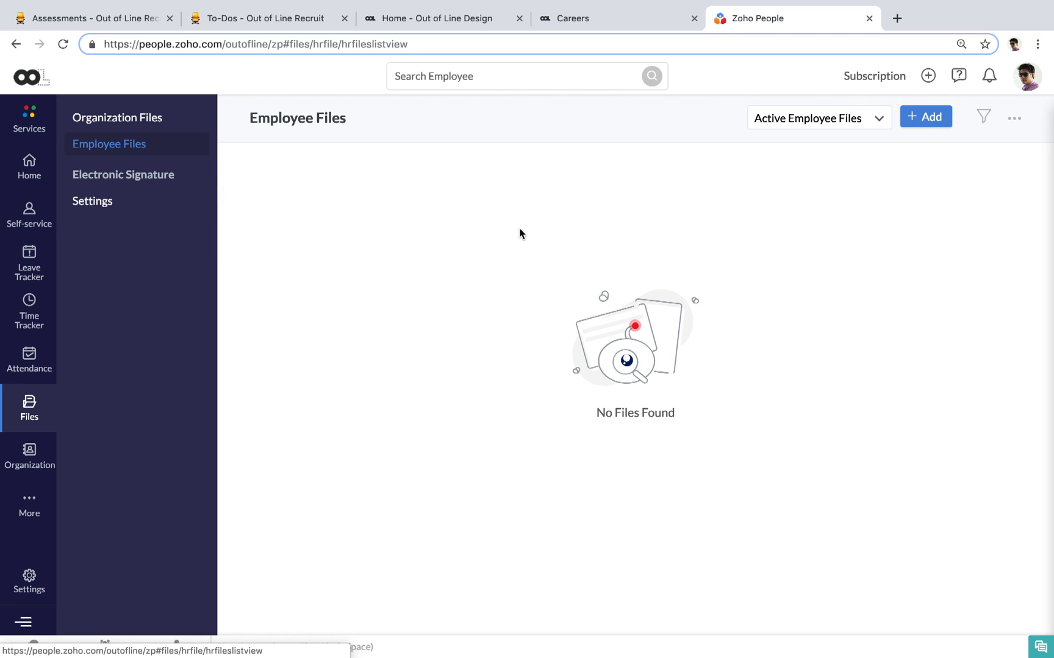
click(924, 122)
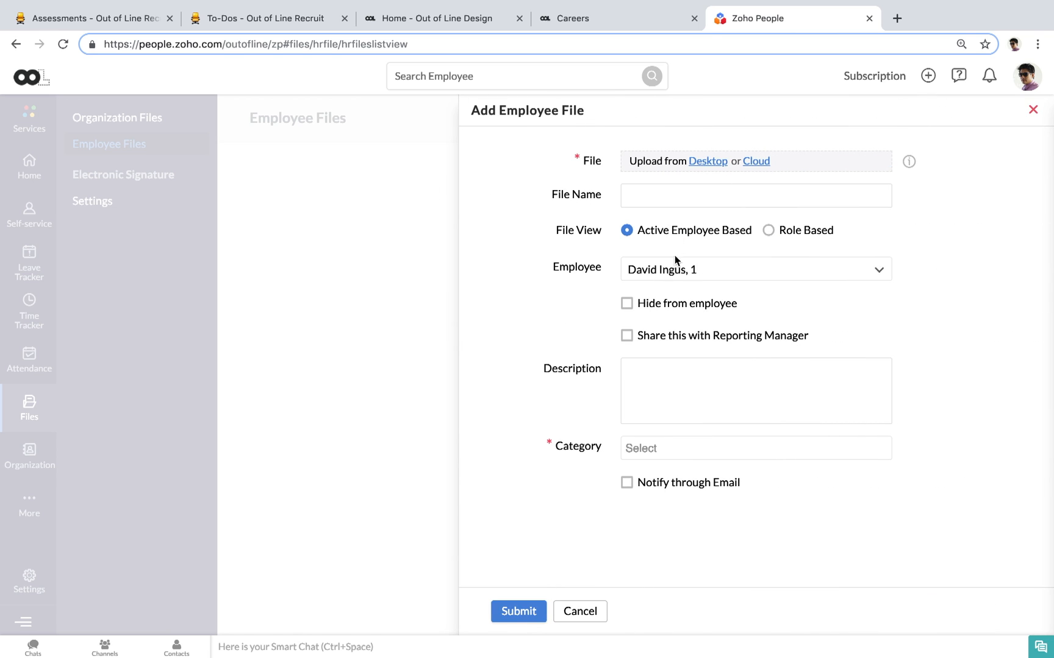
click(666, 271)
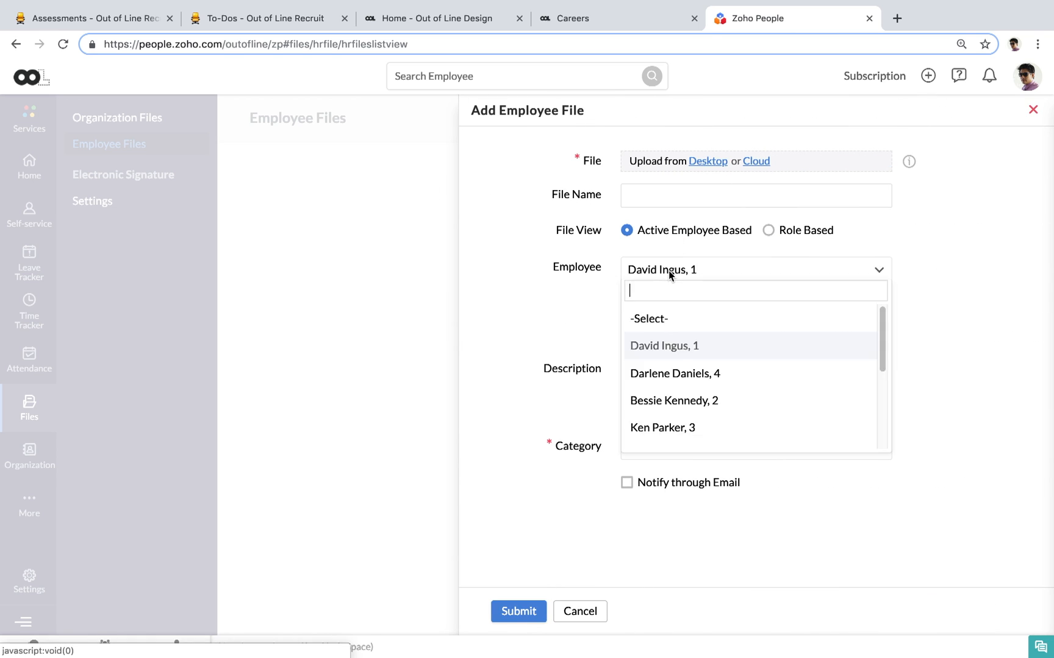
click(677, 401)
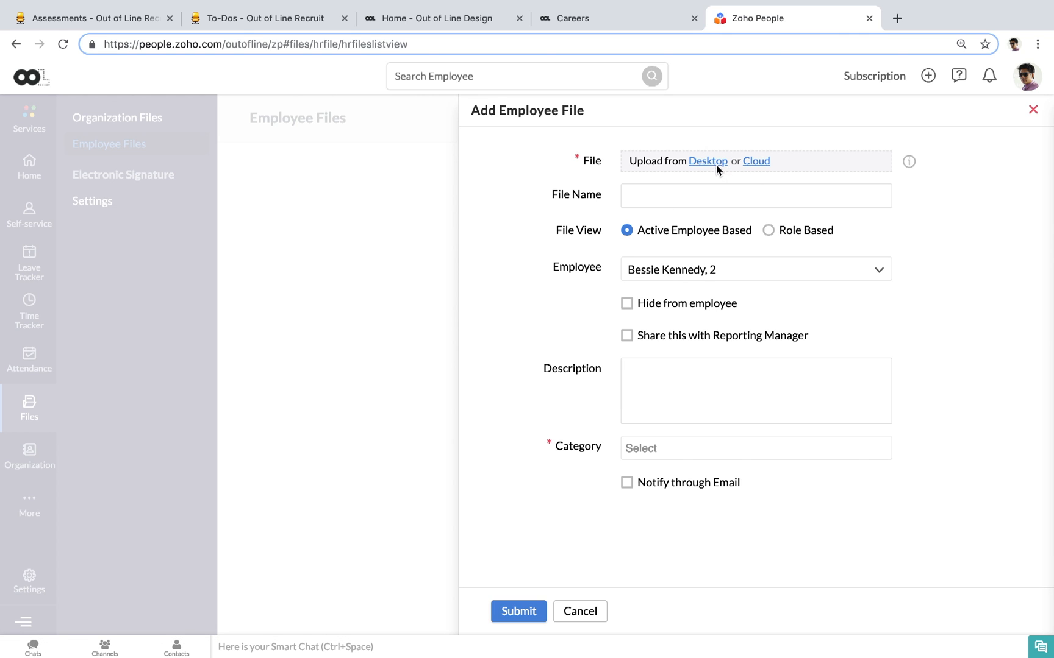
click(579, 612)
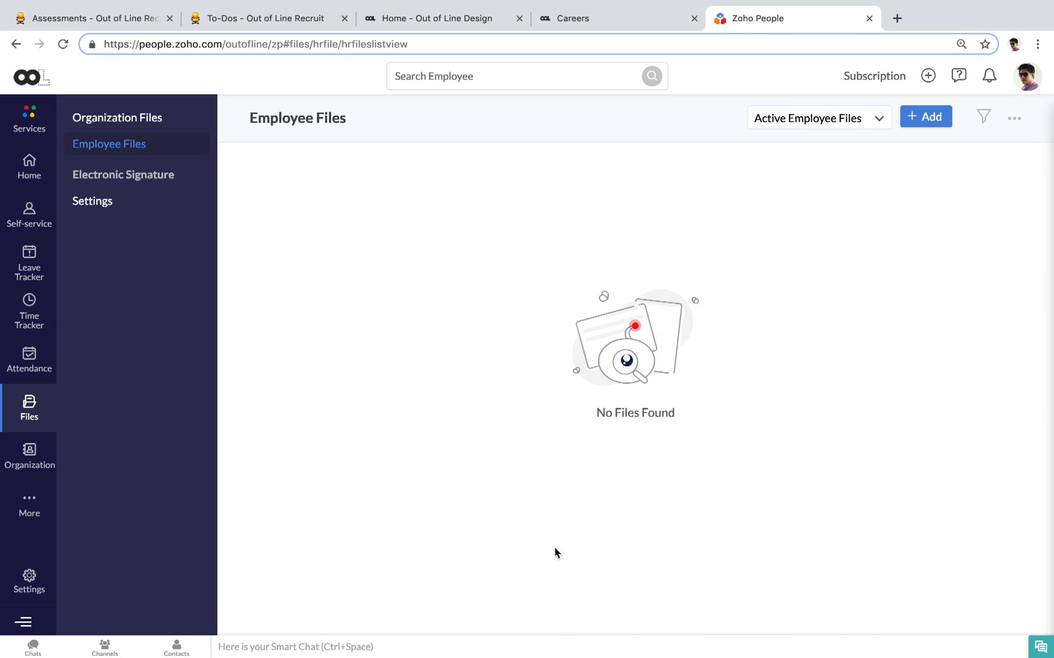
- View the organization's employee list and the skill set scores in the performance review
click(35, 462)
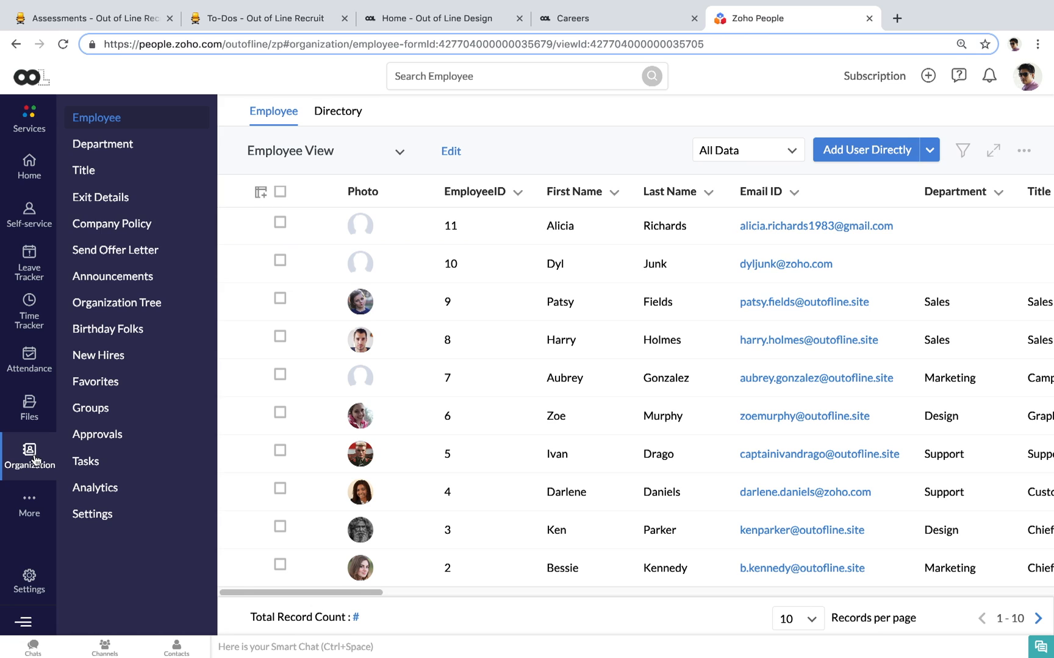
click(30, 508)
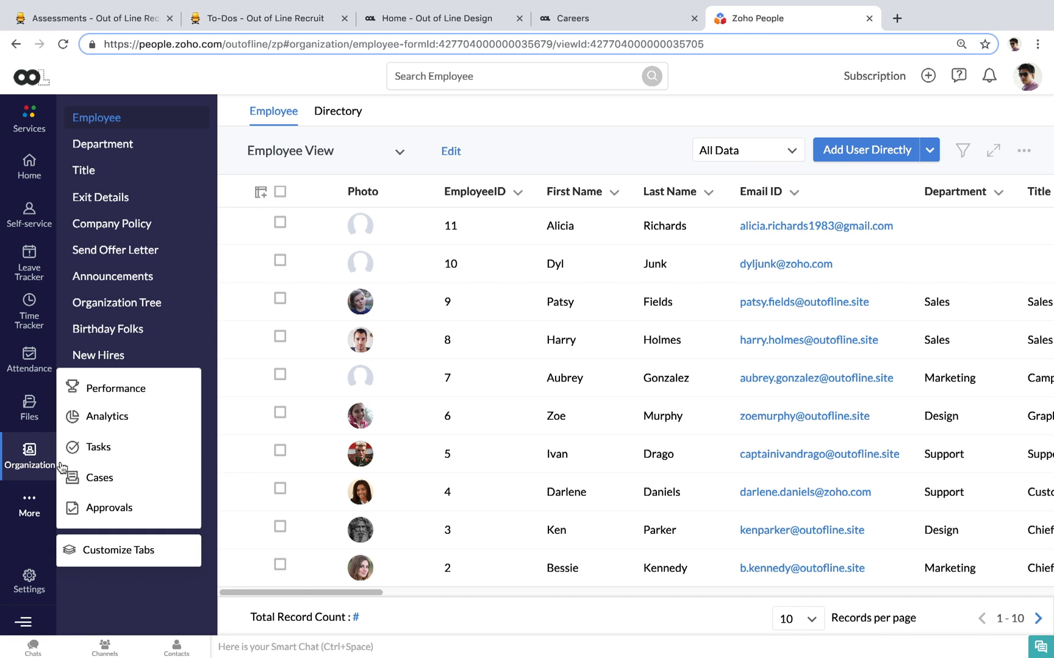
click(129, 390)
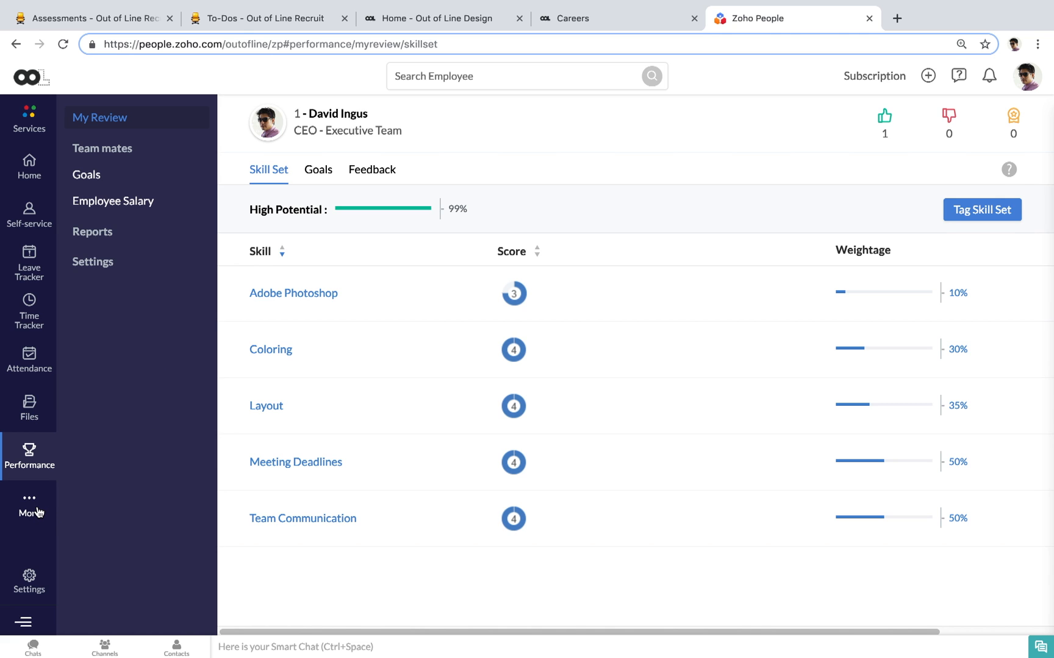
- Inspect the Austin Office geo restriction's role, module and map area in the setup, and close it without saving
click(29, 582)
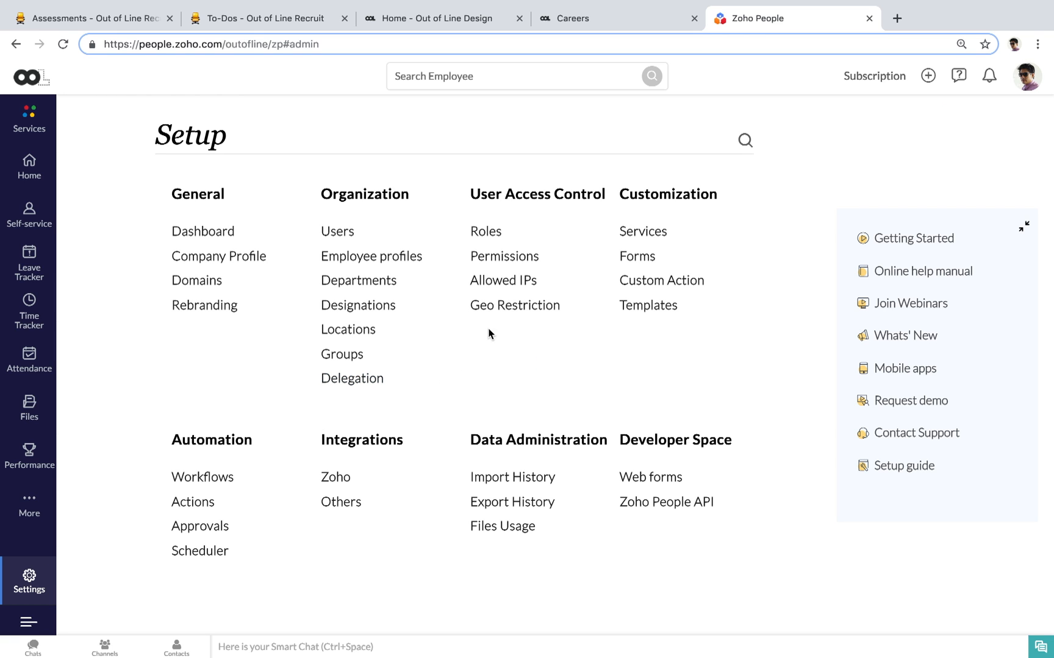
click(514, 306)
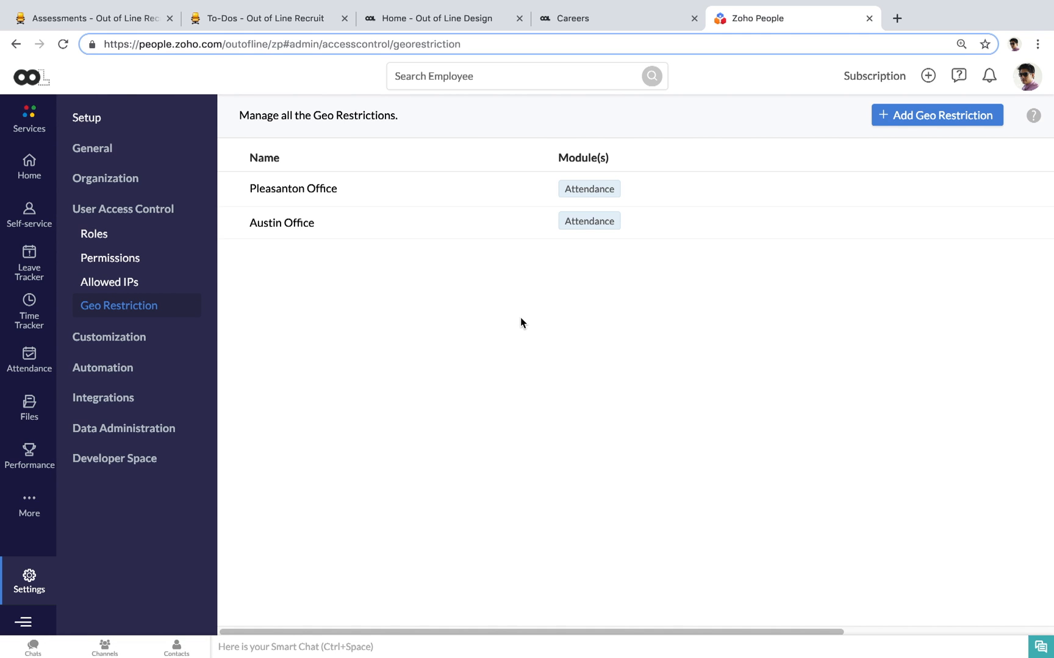
mouse_move(638, 229)
click(959, 224)
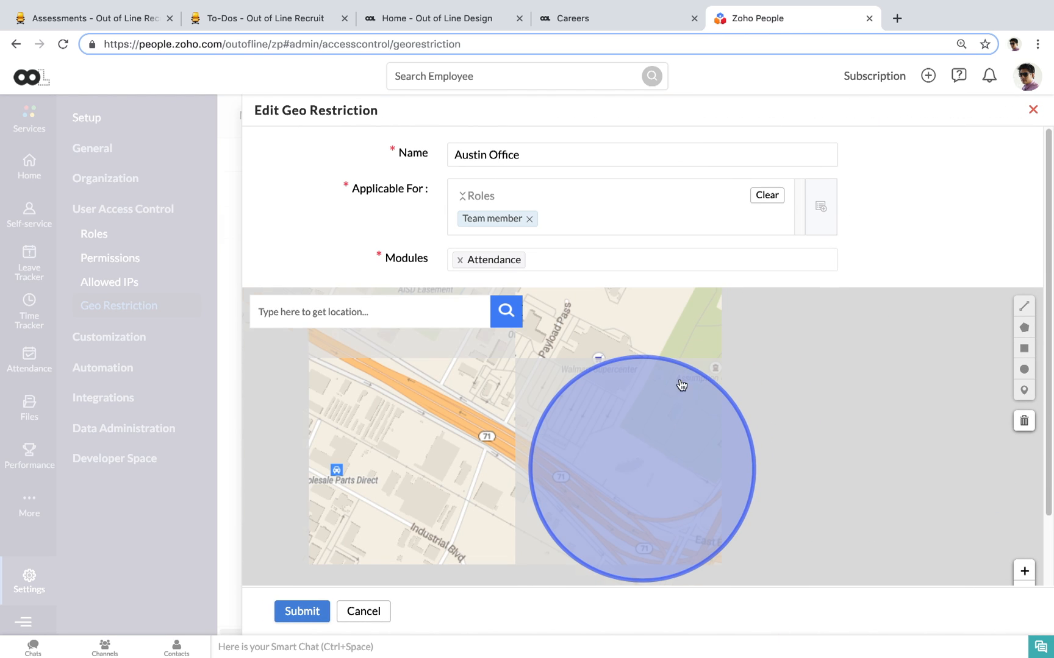
scroll(804, 409, down, 1)
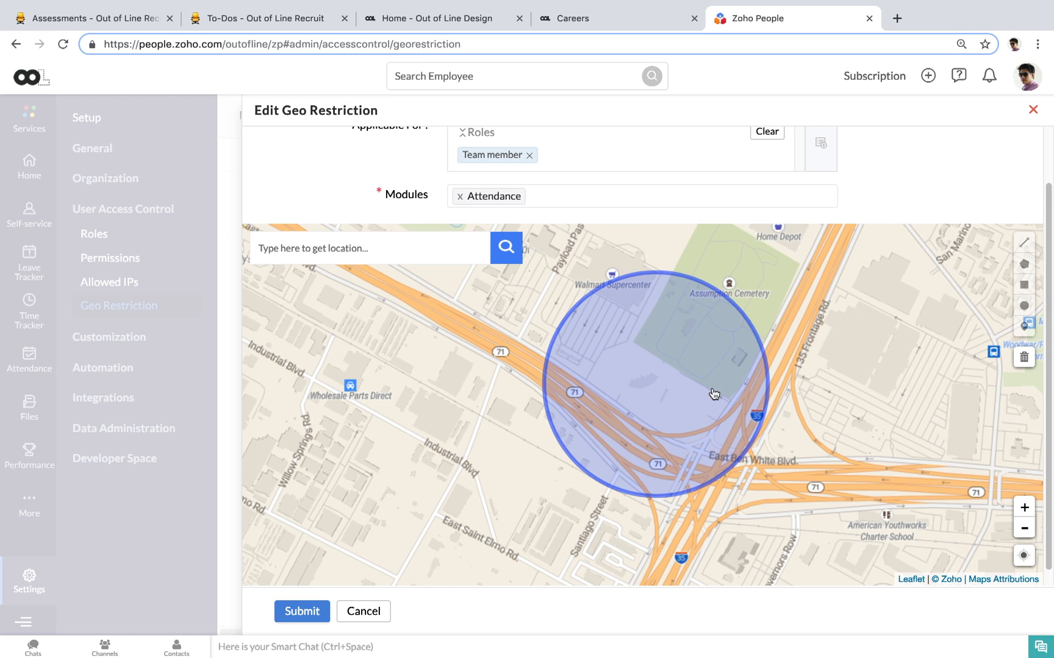
click(365, 613)
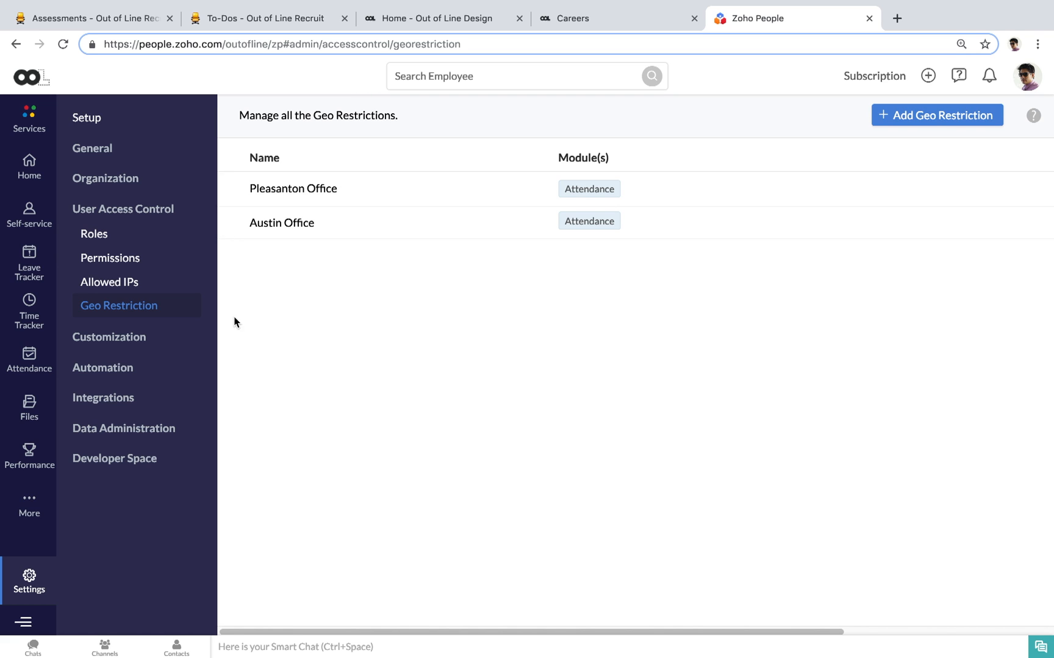
- View the allowed IPs setup and the address range fields for a new IP restriction, and close the form without saving
click(105, 284)
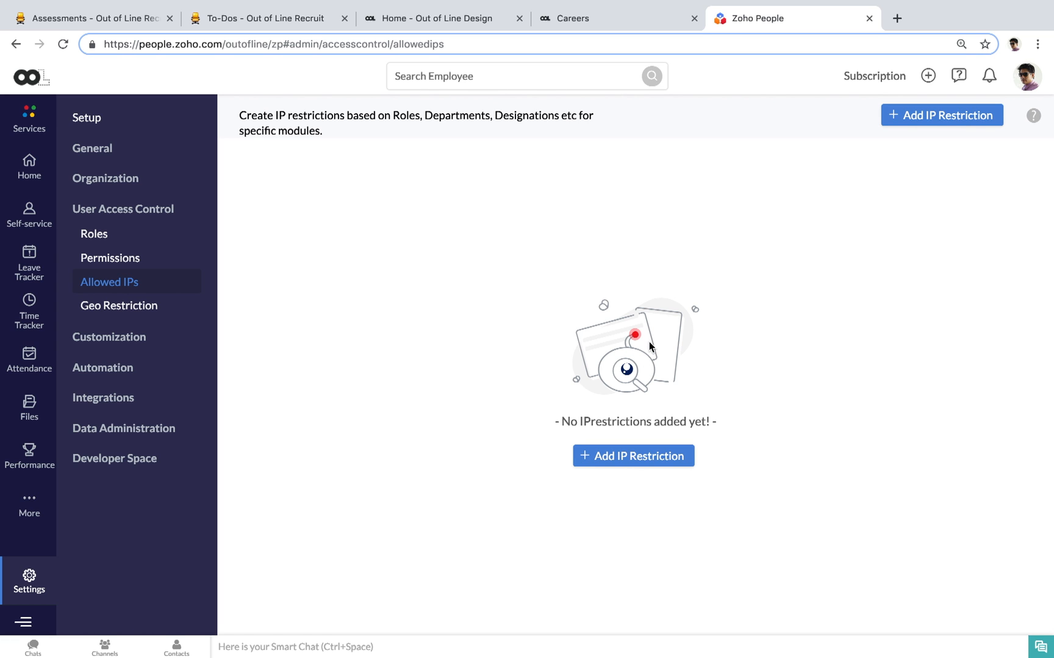
click(646, 465)
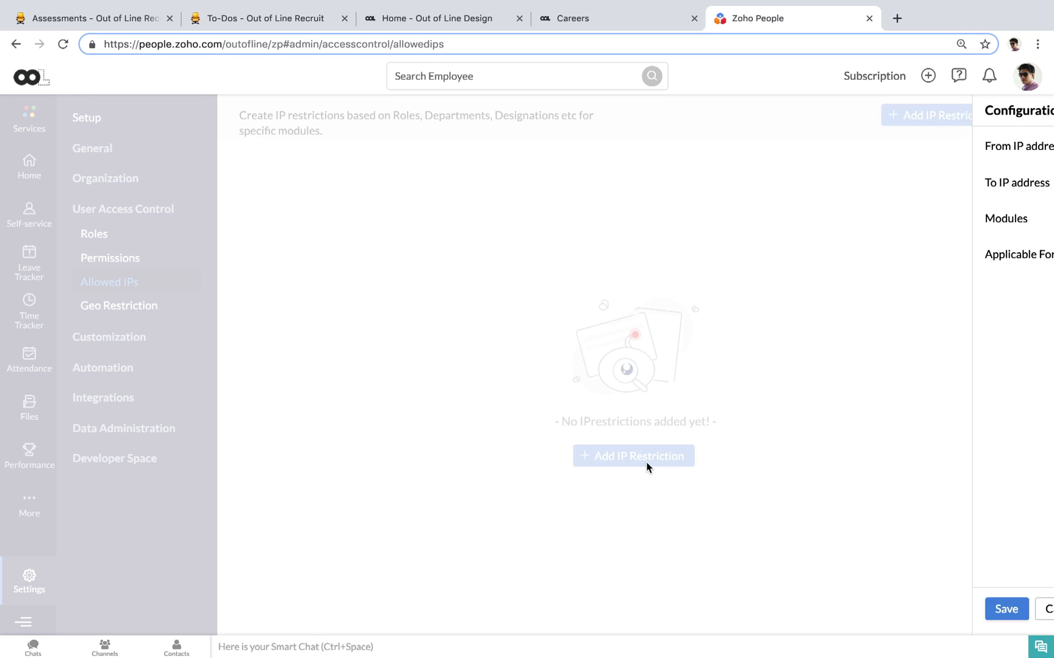
click(553, 149)
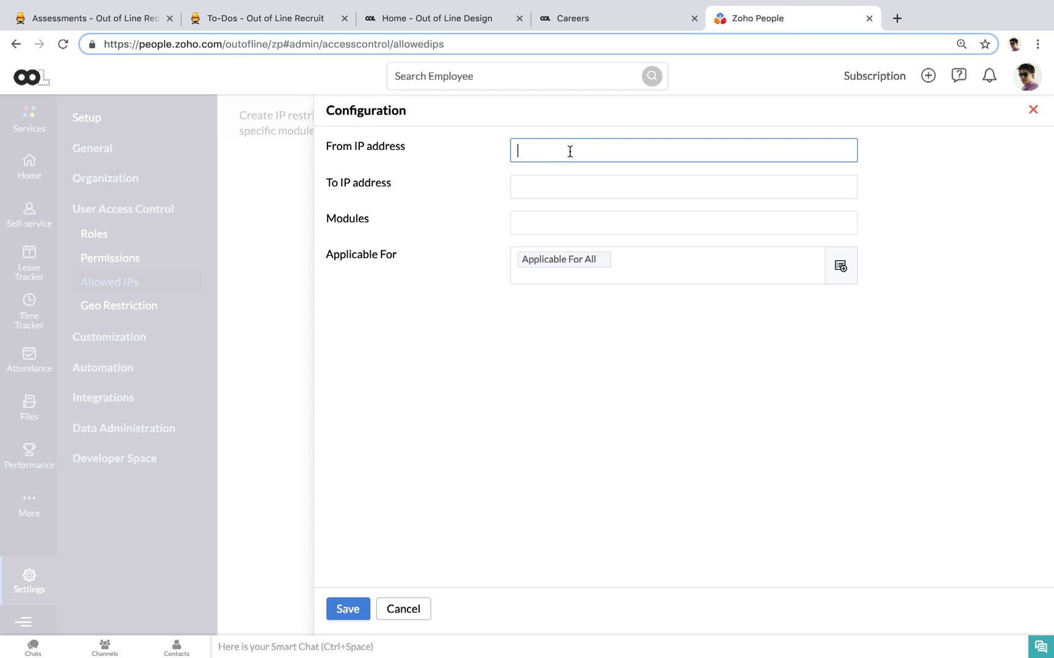
click(564, 190)
click(594, 159)
click(630, 194)
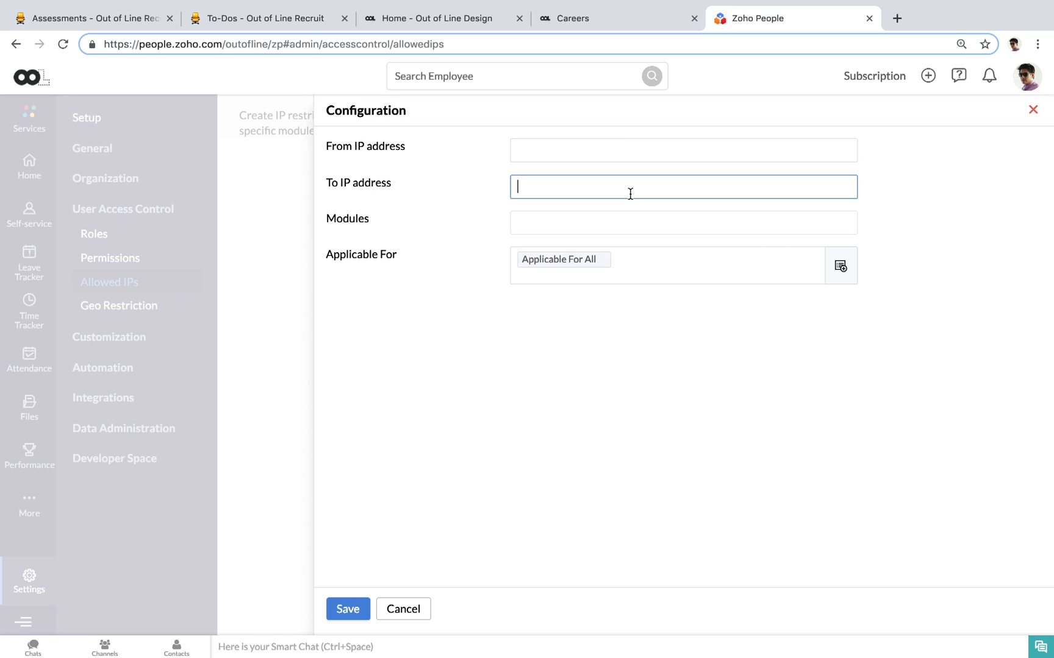
click(622, 151)
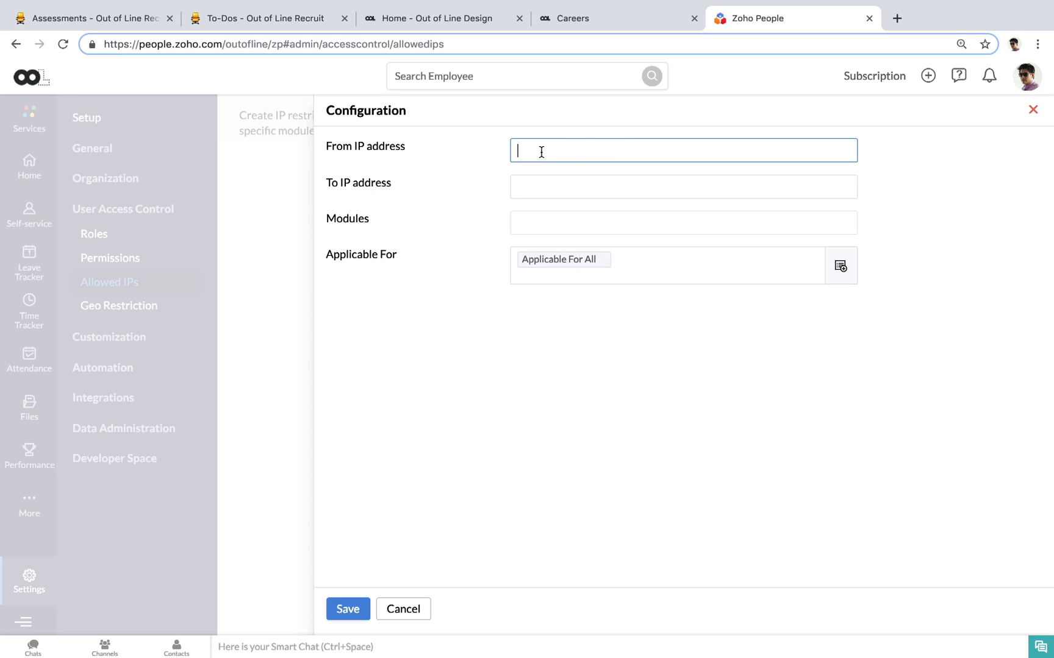
click(1032, 110)
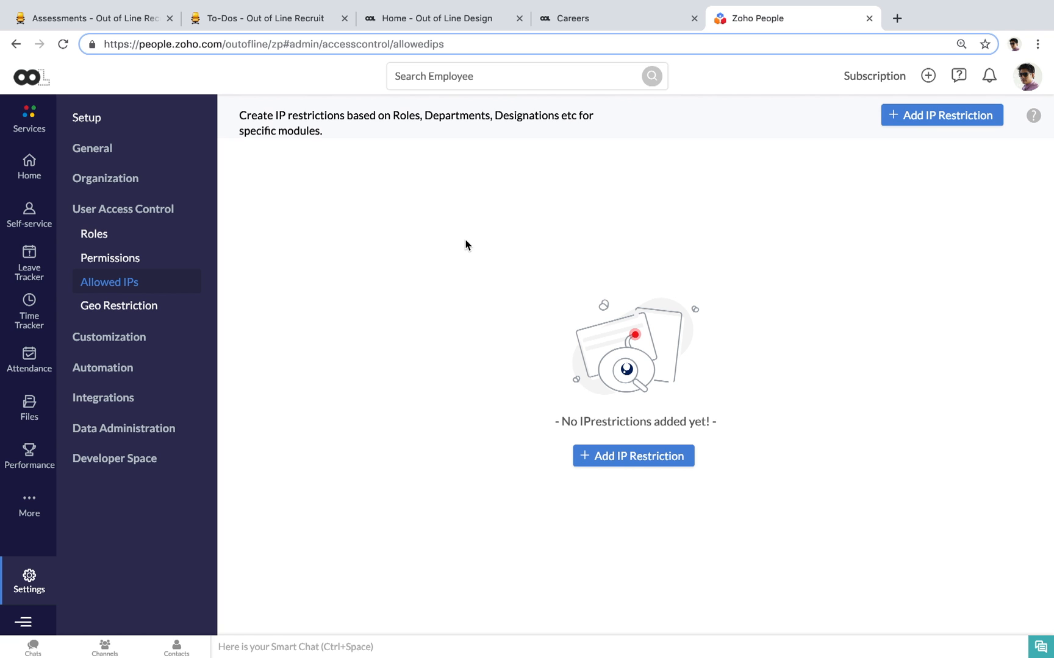
- Return to the home dashboard, then switch to the slide presentation and show its full hiring and onboarding diagram
click(32, 171)
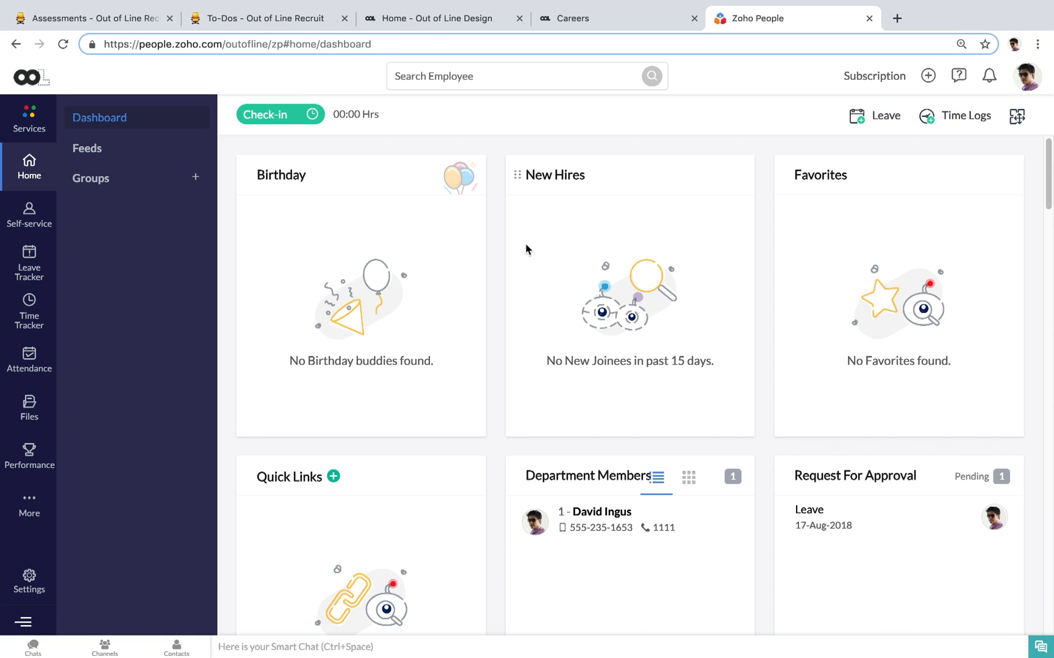
key(ctrl+Left)
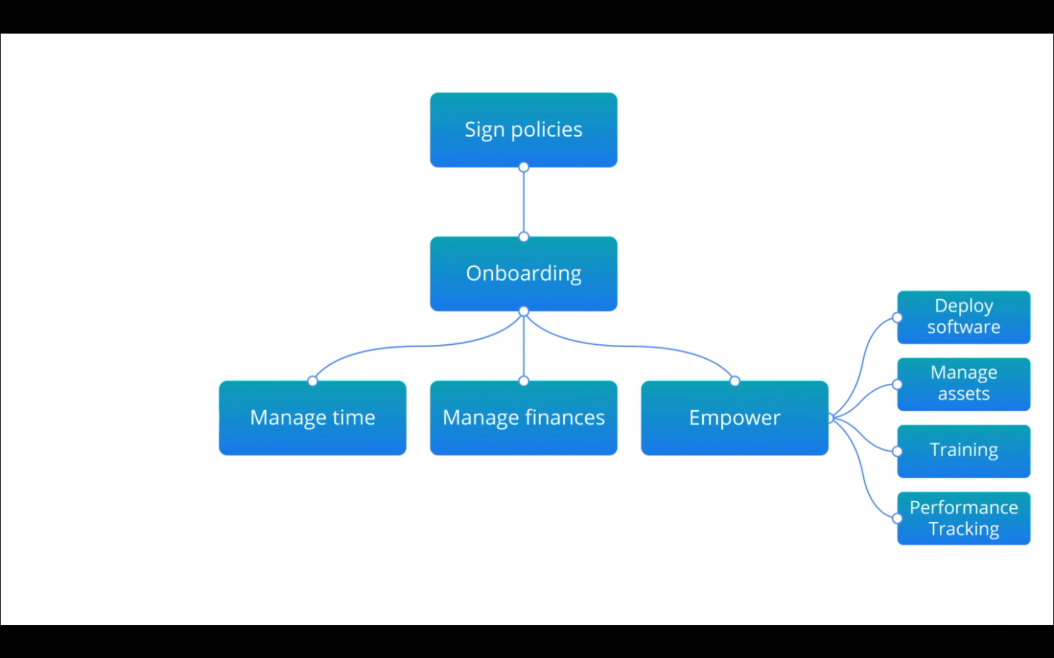
key(Right)
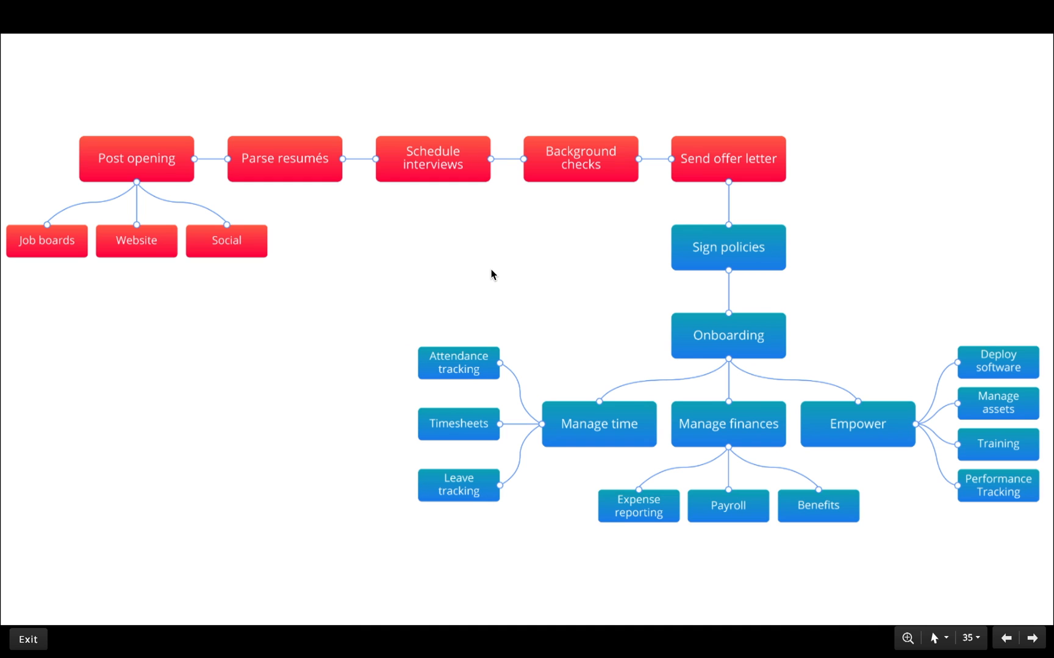